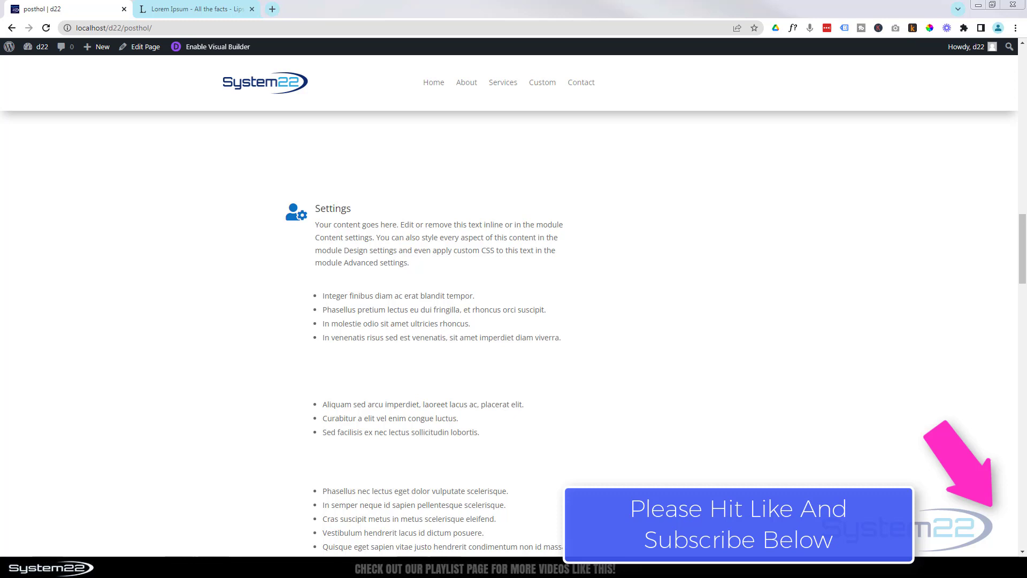
# Examine how the purple sticky text box accompanies the Settings and Security content on the finished page
pyautogui.click(1022, 256)
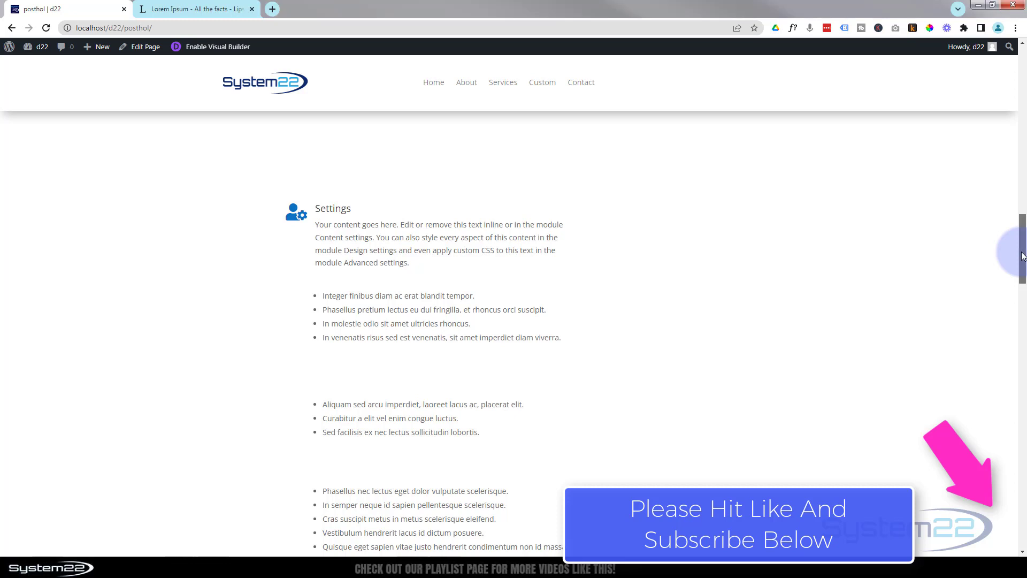
pyautogui.scroll(-1, 1022, 256)
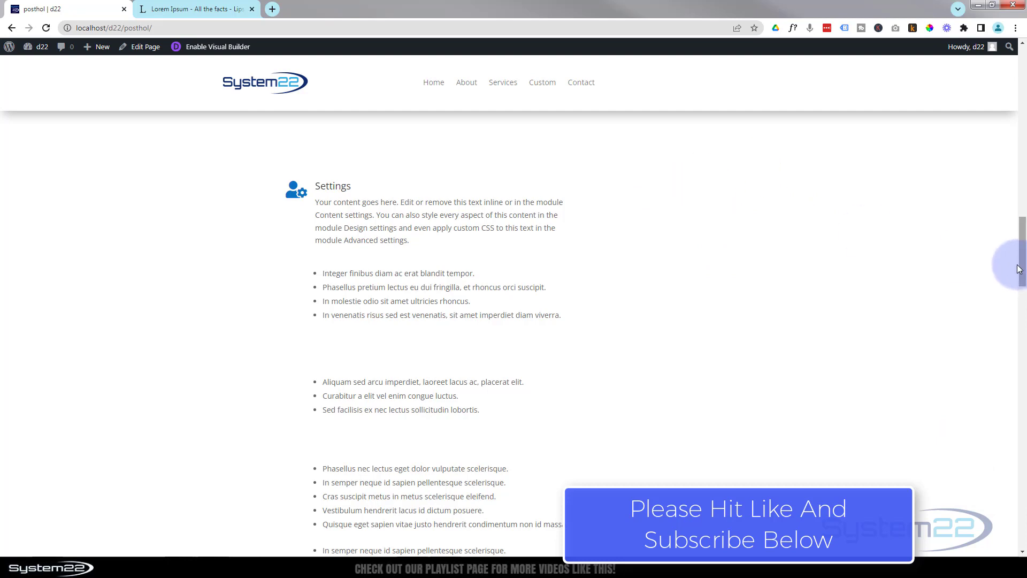
pyautogui.moveTo(1022, 269); pyautogui.dragTo(1023, 276)
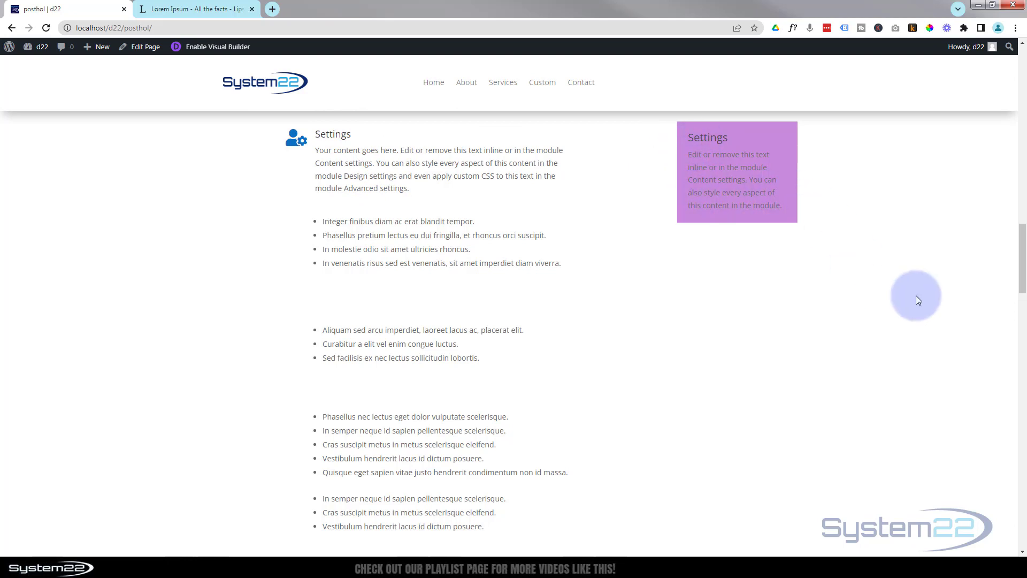
pyautogui.moveTo(1021, 285); pyautogui.dragTo(1021, 351)
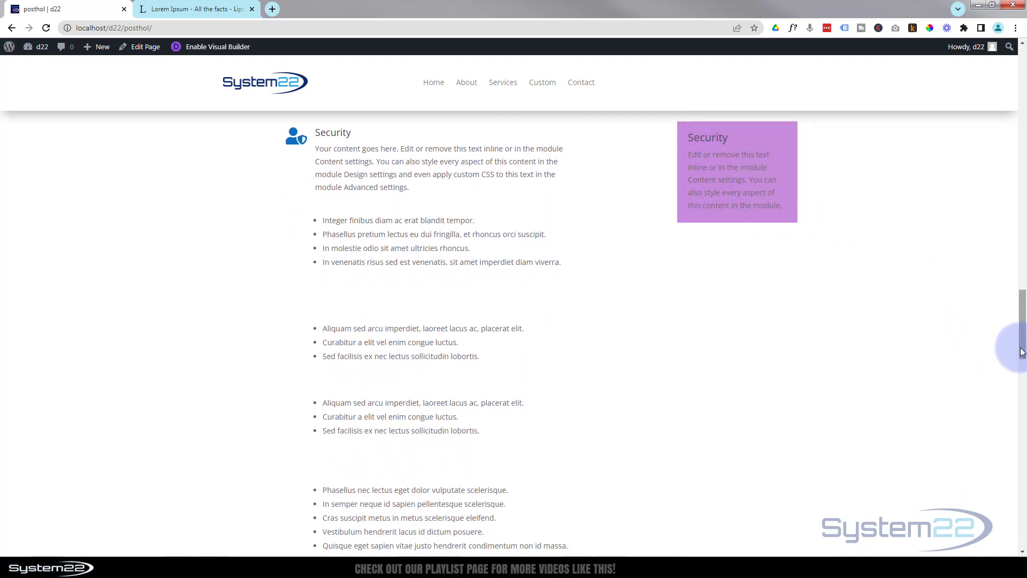
pyautogui.moveTo(1021, 351); pyautogui.dragTo(1021, 282)
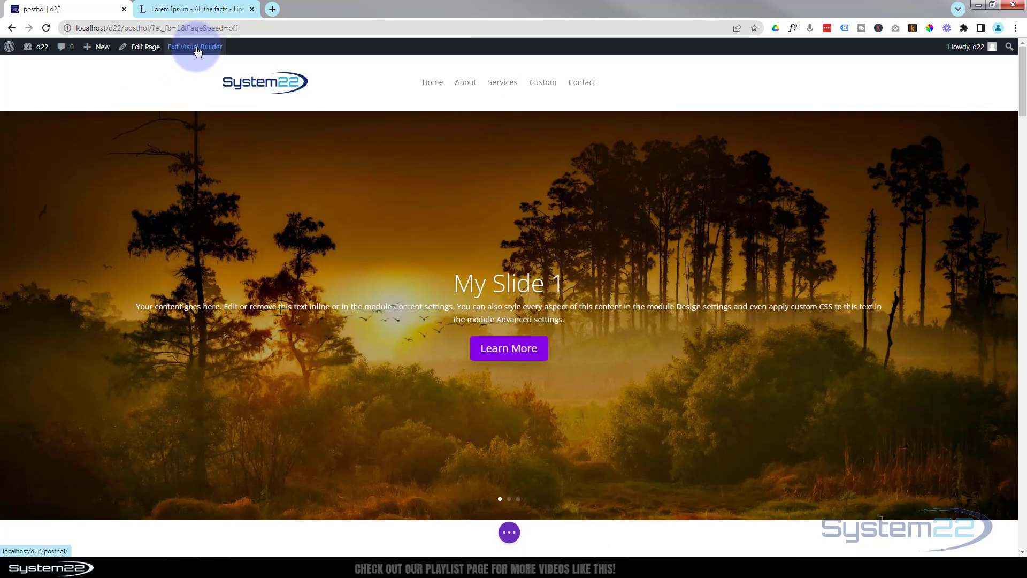
# Delete the existing section that holds the Settings blurb and its bullet lists
pyautogui.scroll(-6, 196, 135)
pyautogui.scroll(-10, 198, 139)
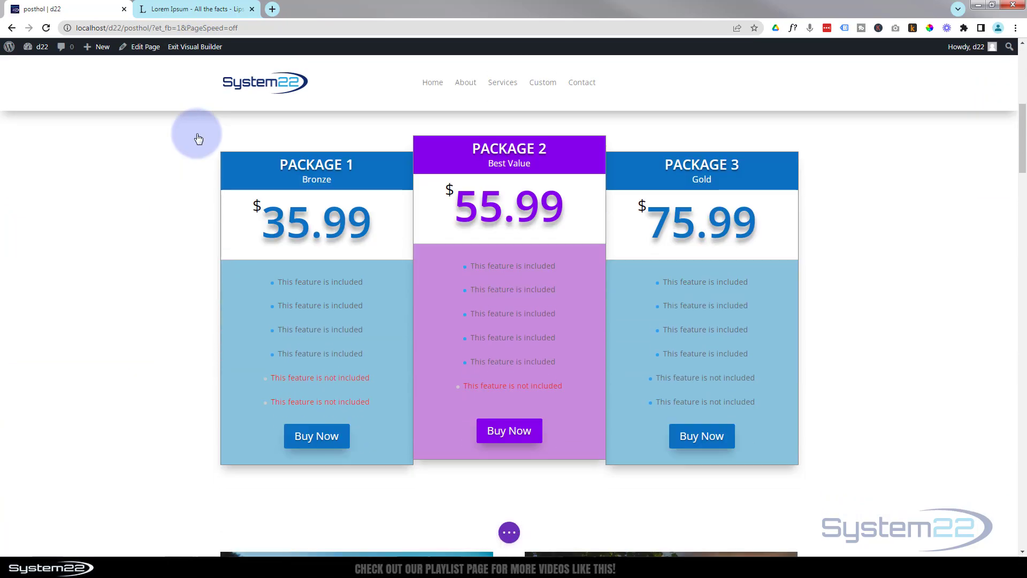
pyautogui.scroll(-6, 198, 139)
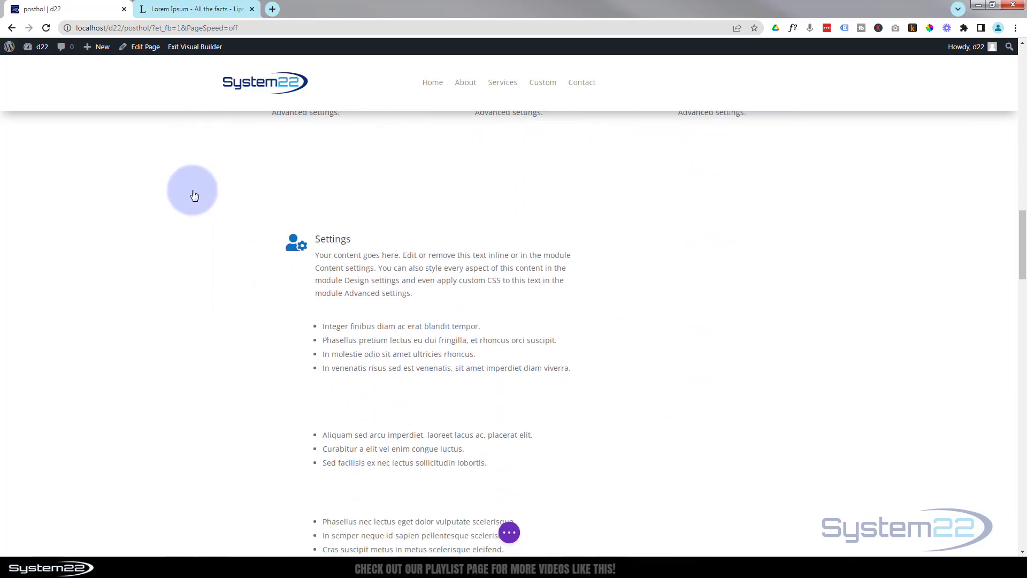
pyautogui.scroll(-1, 142, 298)
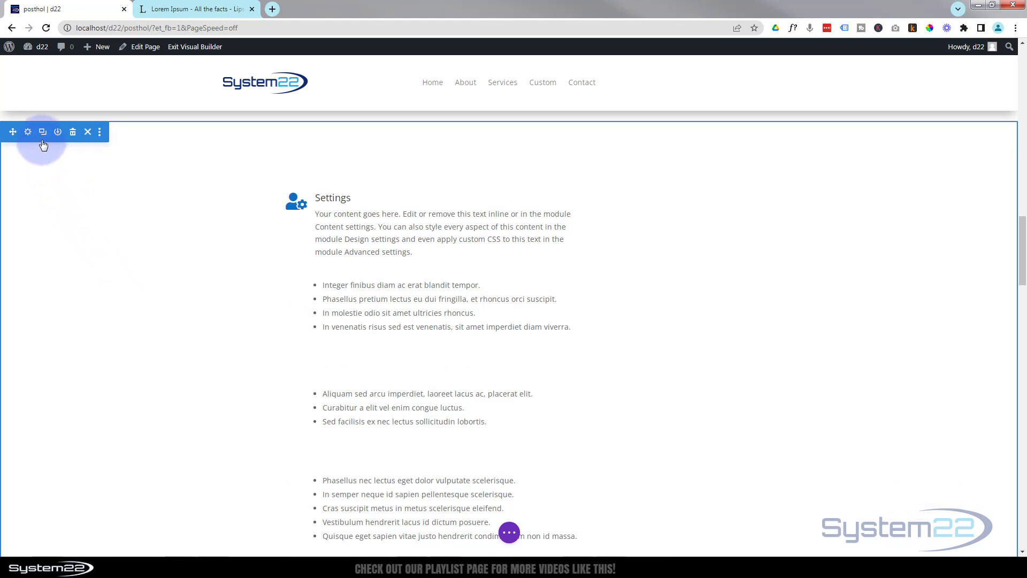
pyautogui.click(73, 132)
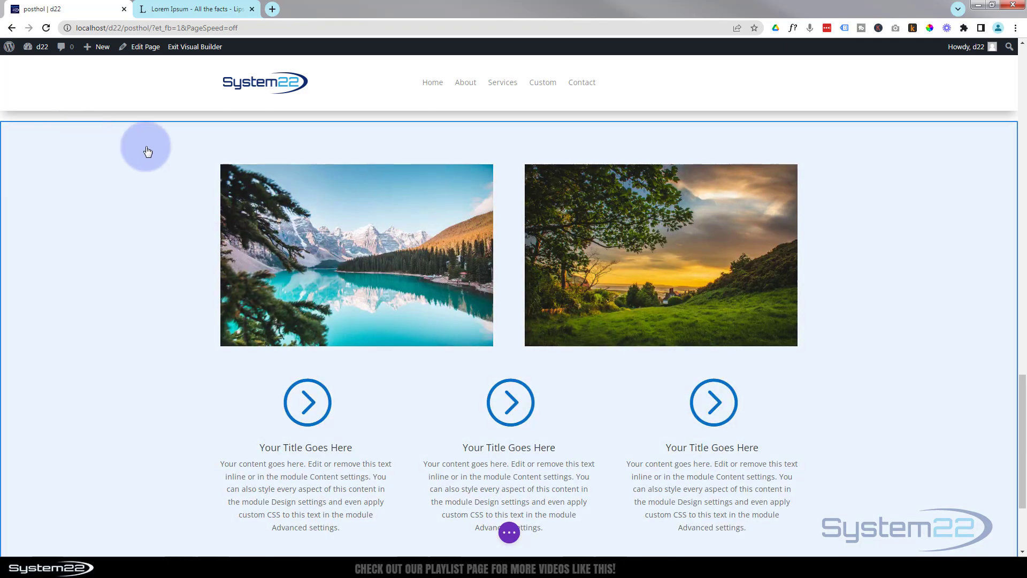
# Insert a regular section above the second pair of landscape photos, with a row split into three-quarter and one-quarter columns
pyautogui.scroll(1, 479, 149)
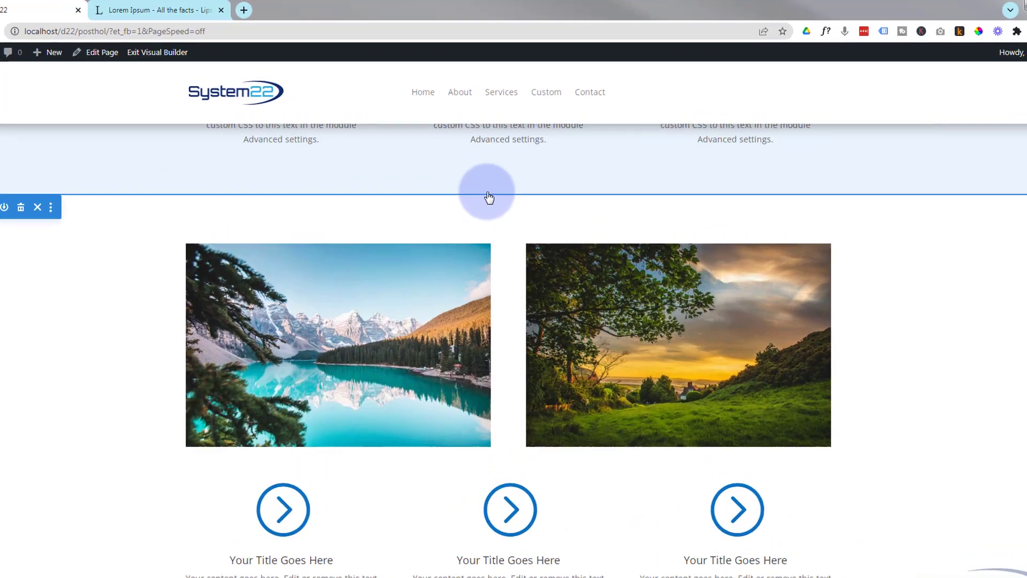
pyautogui.moveTo(507, 175)
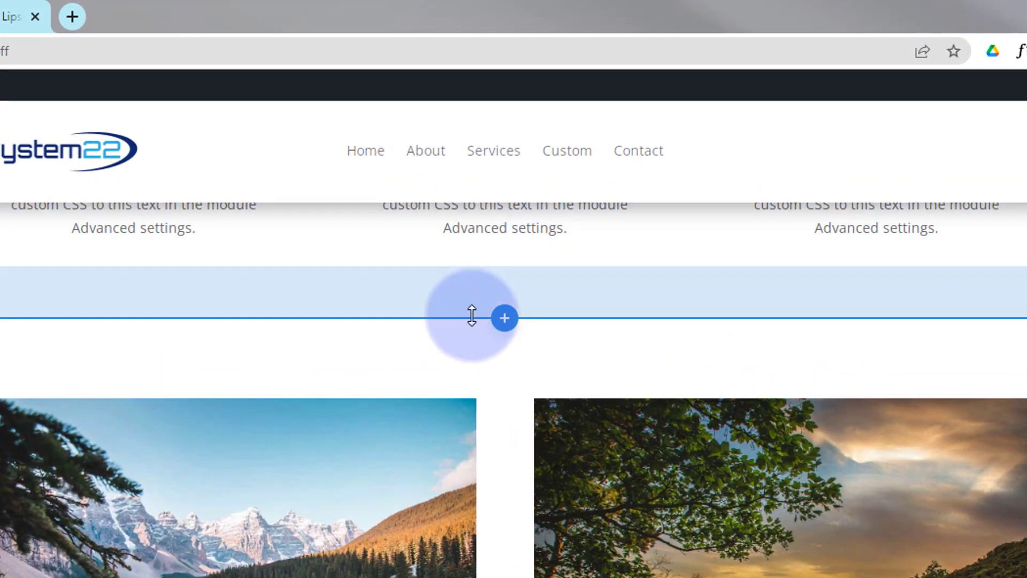
pyautogui.click(504, 319)
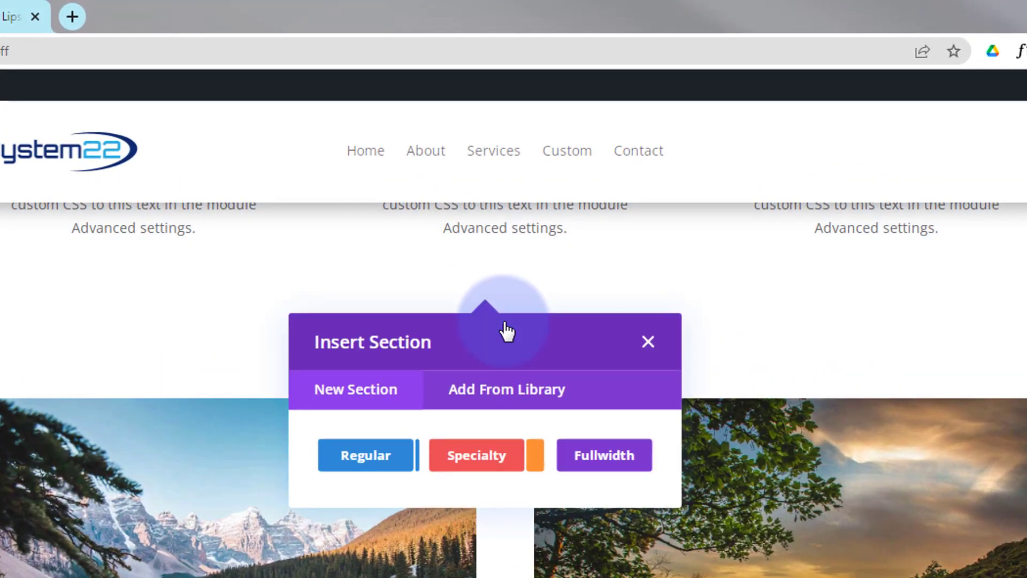
pyautogui.click(378, 454)
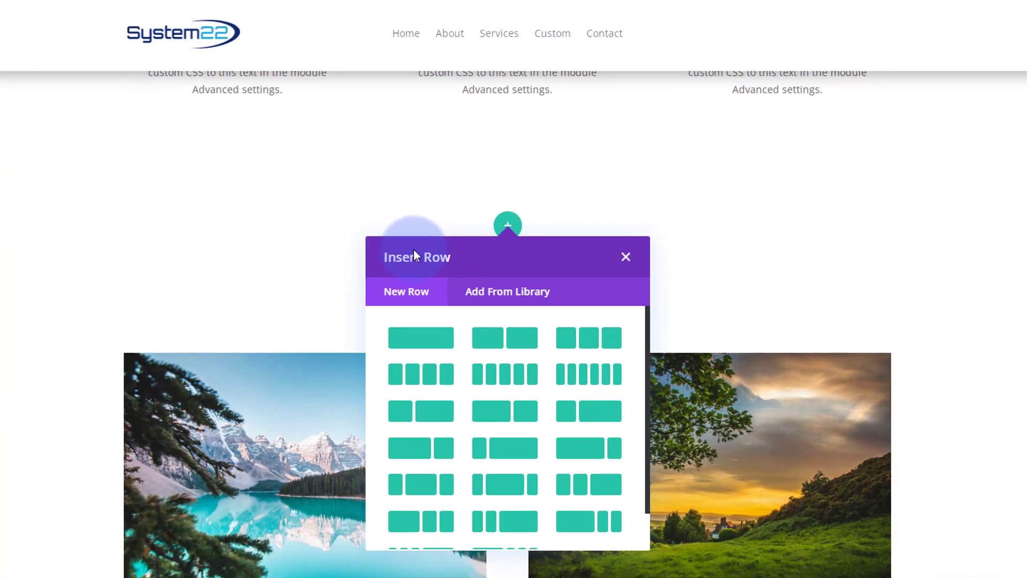
pyautogui.scroll(-3, 303, 214)
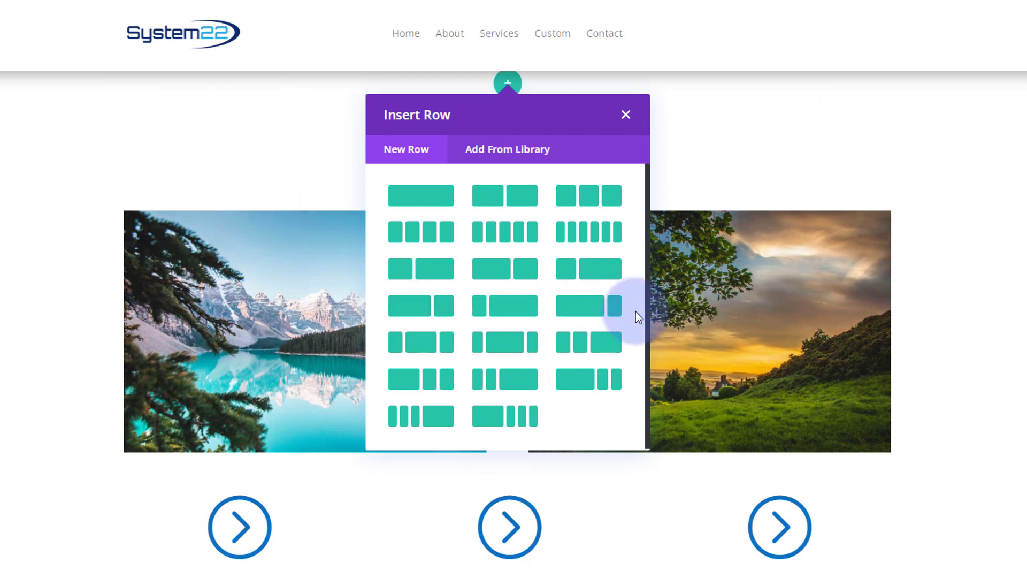
pyautogui.click(584, 317)
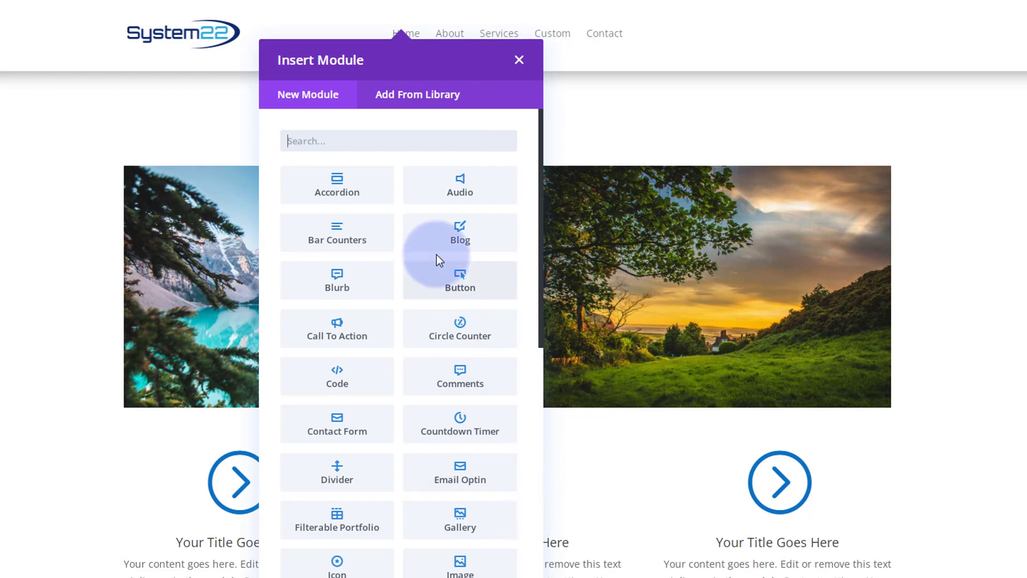
# Add a Blurb module to the wide column of the new row
pyautogui.scroll(-7, 441, 229)
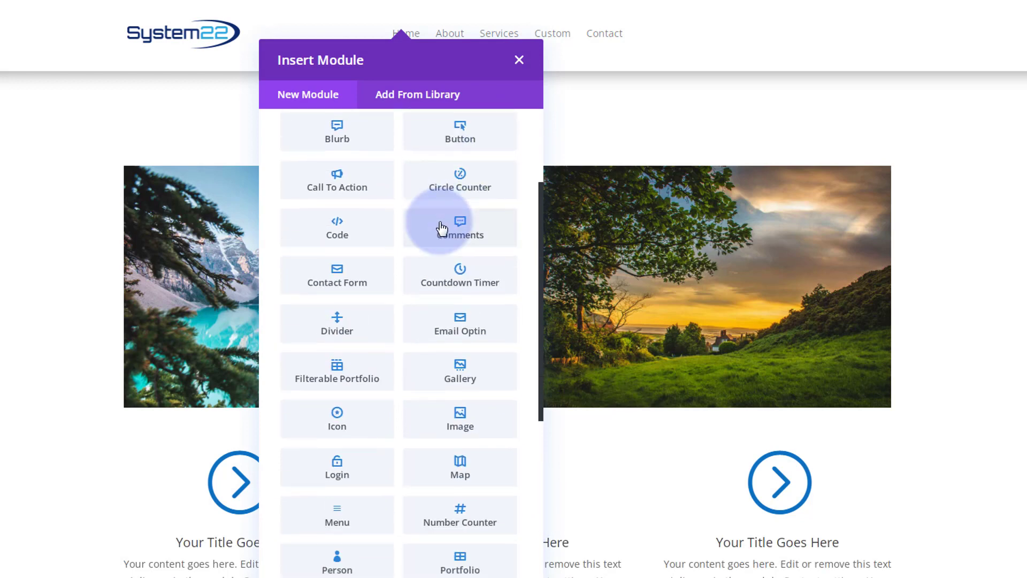
pyautogui.scroll(-2, 442, 229)
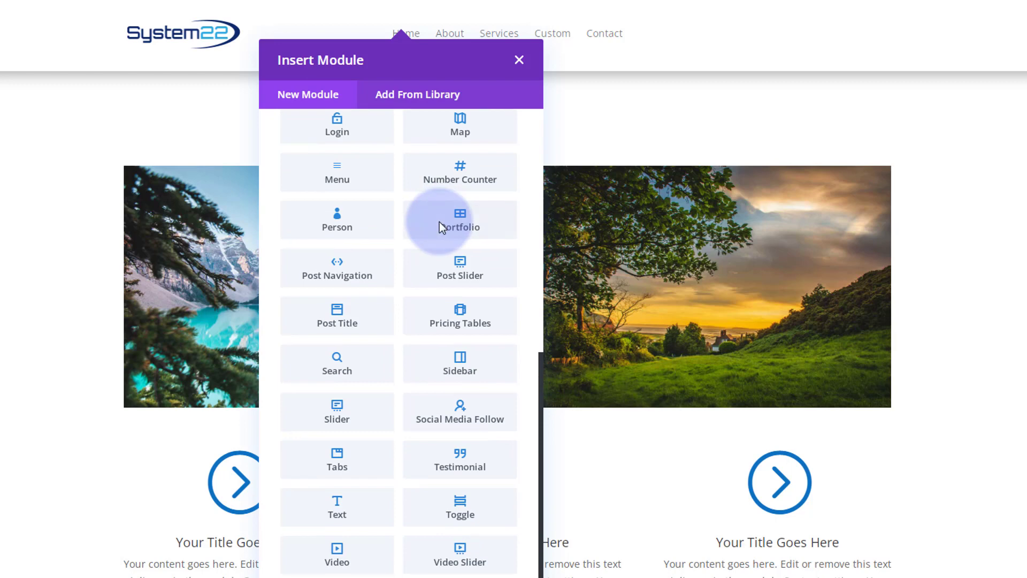
pyautogui.scroll(5, 402, 520)
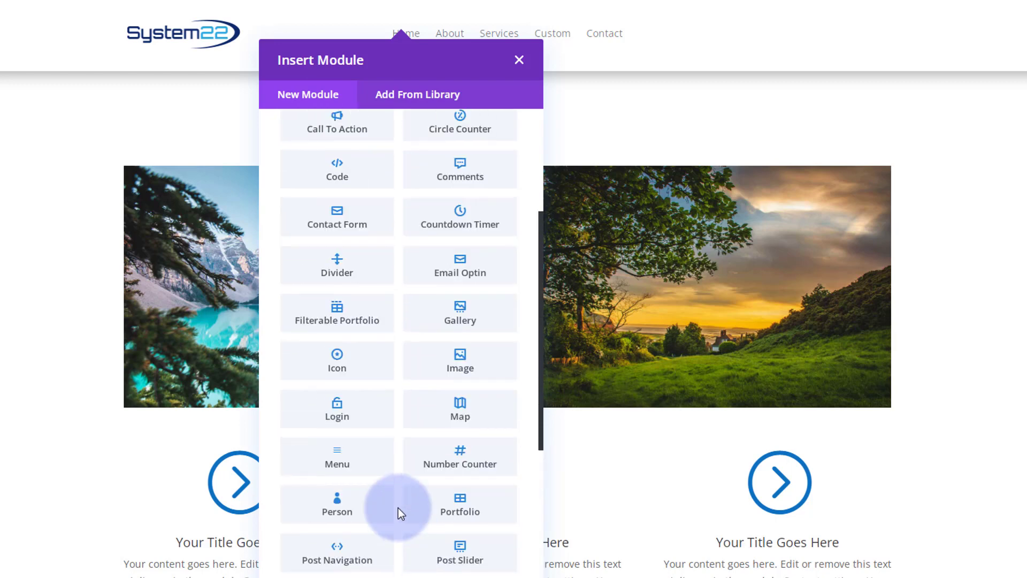
pyautogui.scroll(3, 402, 491)
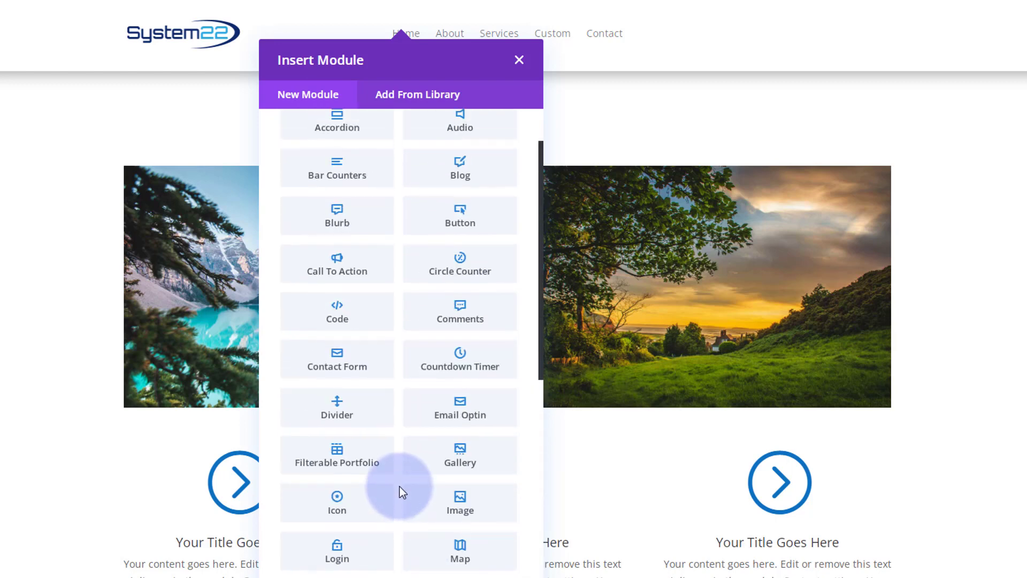
pyautogui.scroll(2, 399, 476)
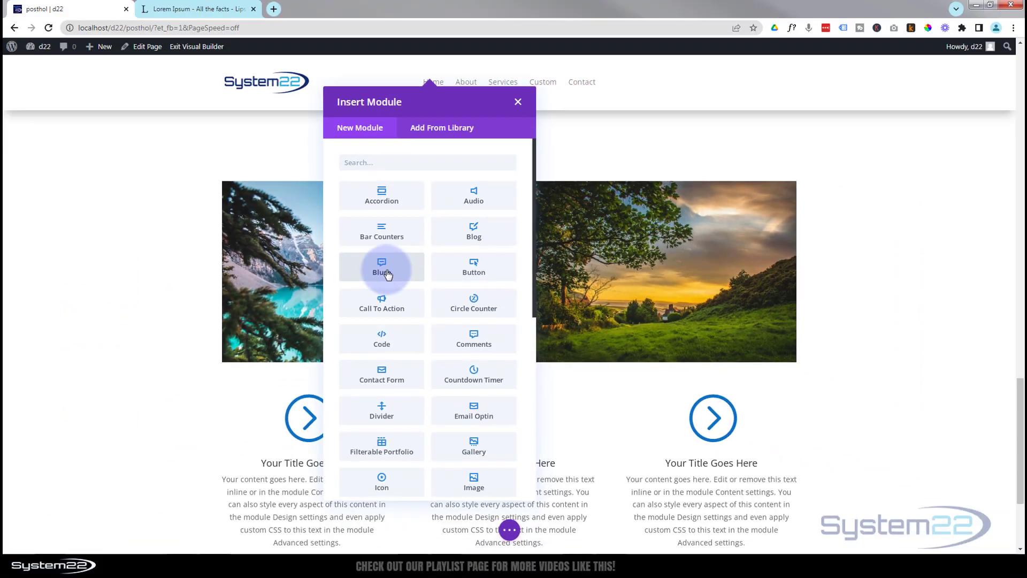
pyautogui.click(584, 289)
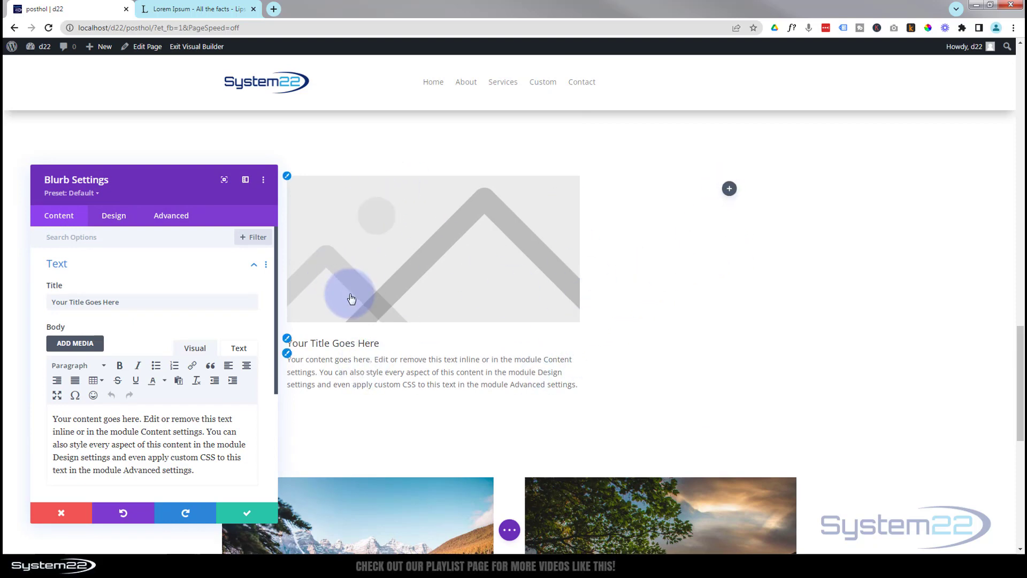
# Set the blurb's title to "Settings" and move the Blurb Settings dialog over the empty narrow column
pyautogui.scroll(-1, 192, 269)
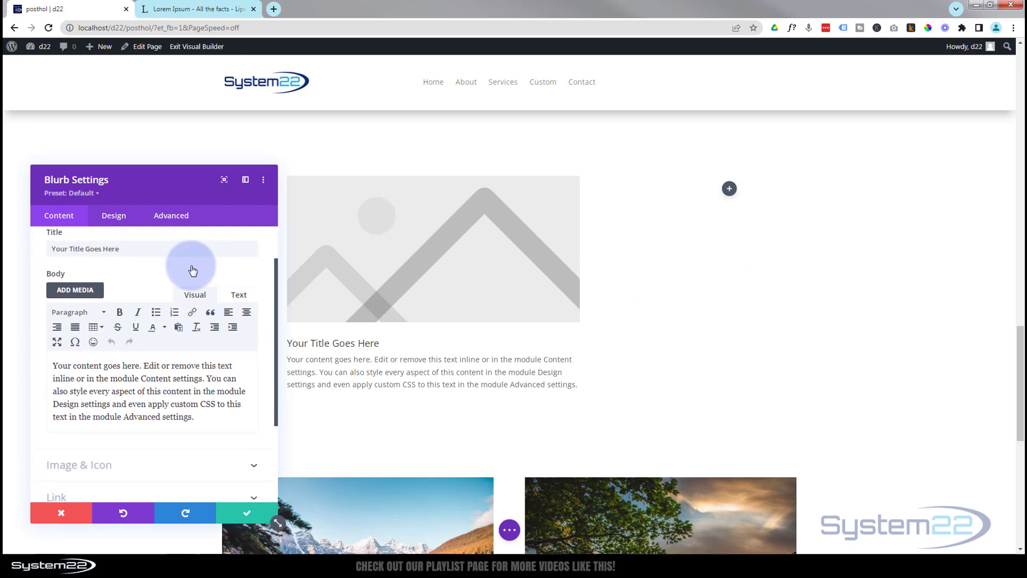
pyautogui.scroll(1, 191, 269)
pyautogui.moveTo(161, 303); pyautogui.dragTo(21, 300)
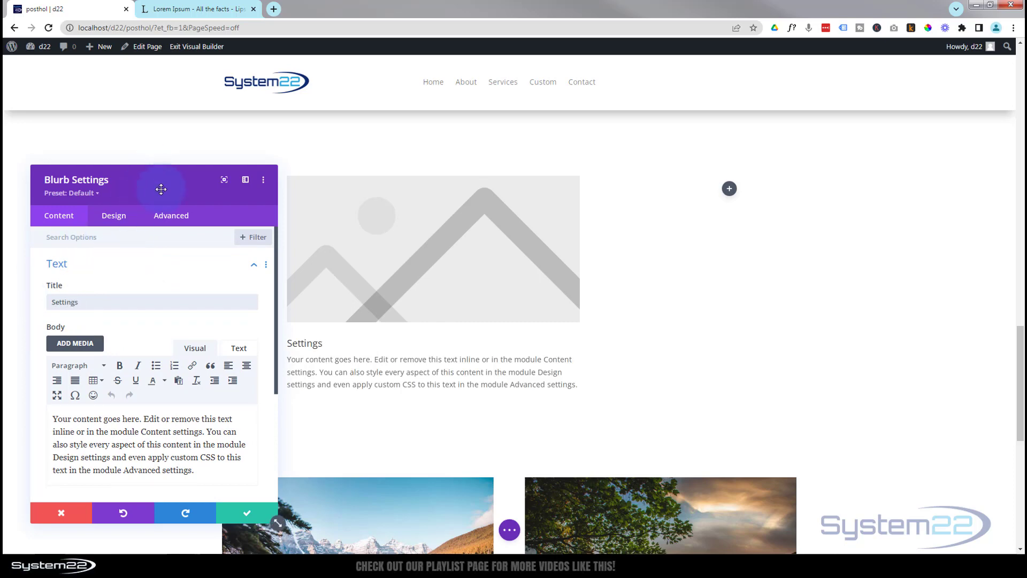
pyautogui.moveTo(161, 189); pyautogui.dragTo(715, 163)
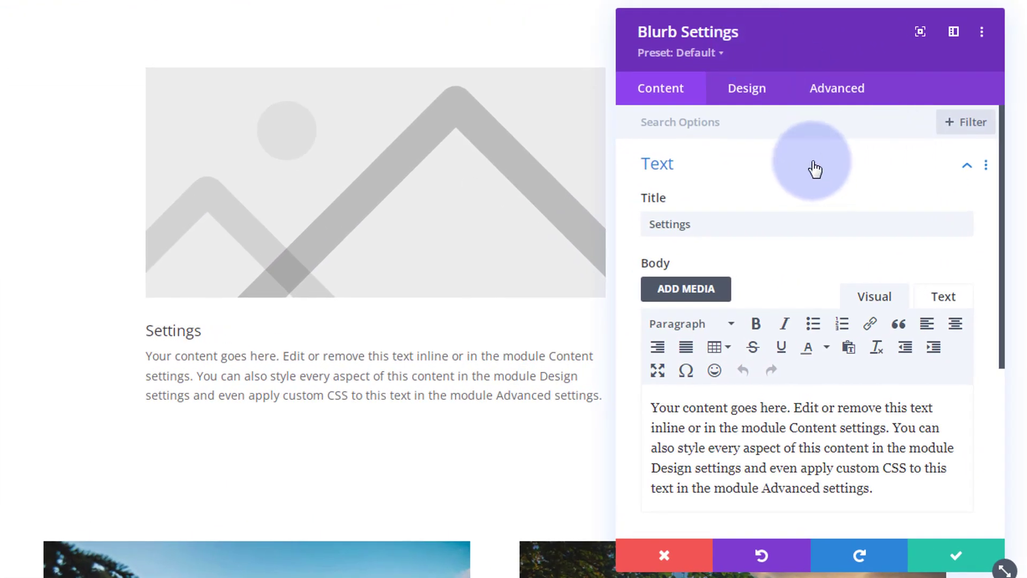
# Replace the blurb's image with an icon, searching for "person" and choosing the person-with-gear icon
pyautogui.scroll(-3, 673, 288)
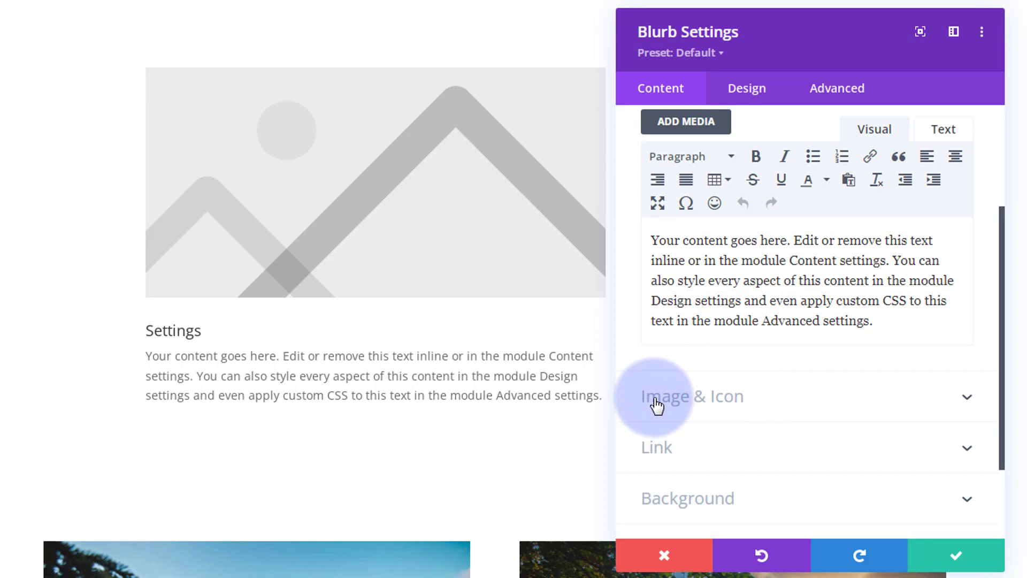
pyautogui.click(766, 412)
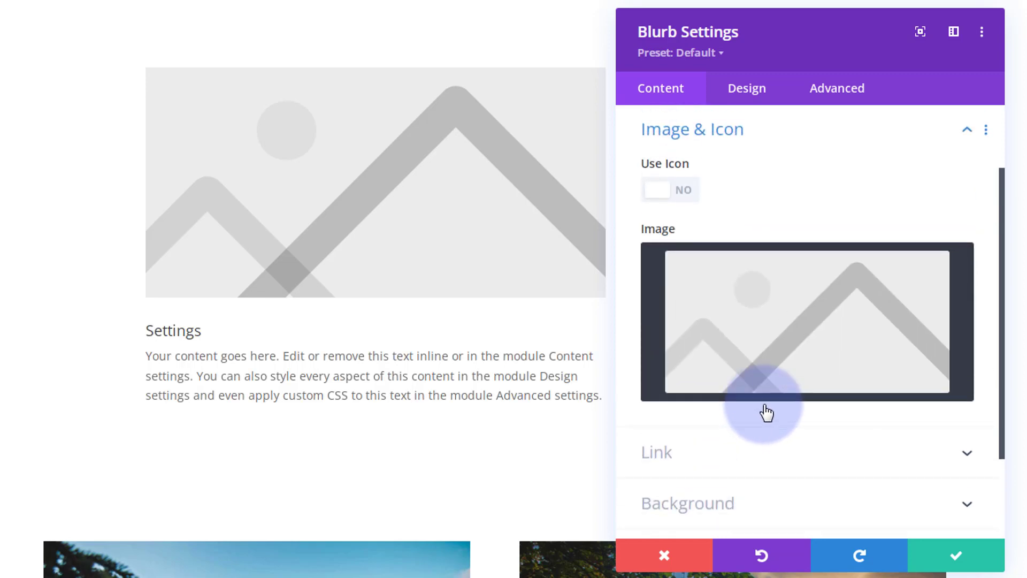
pyautogui.click(682, 199)
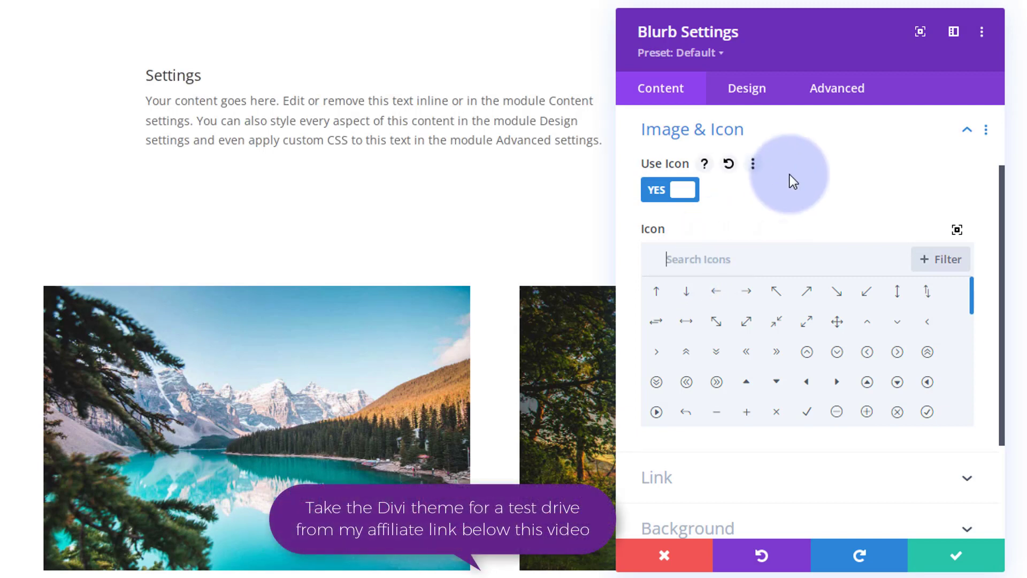
pyautogui.write('person')
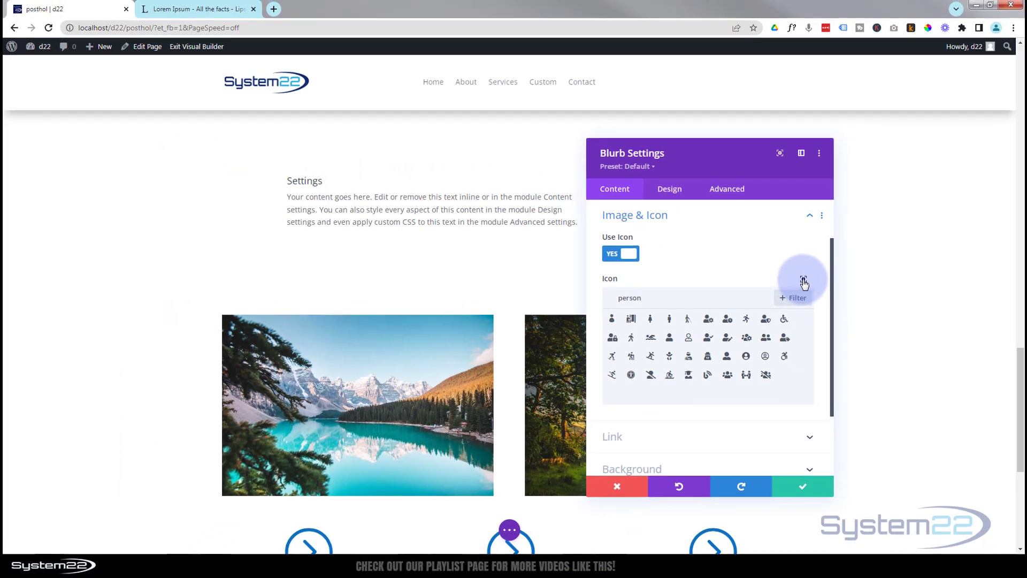
pyautogui.click(955, 230)
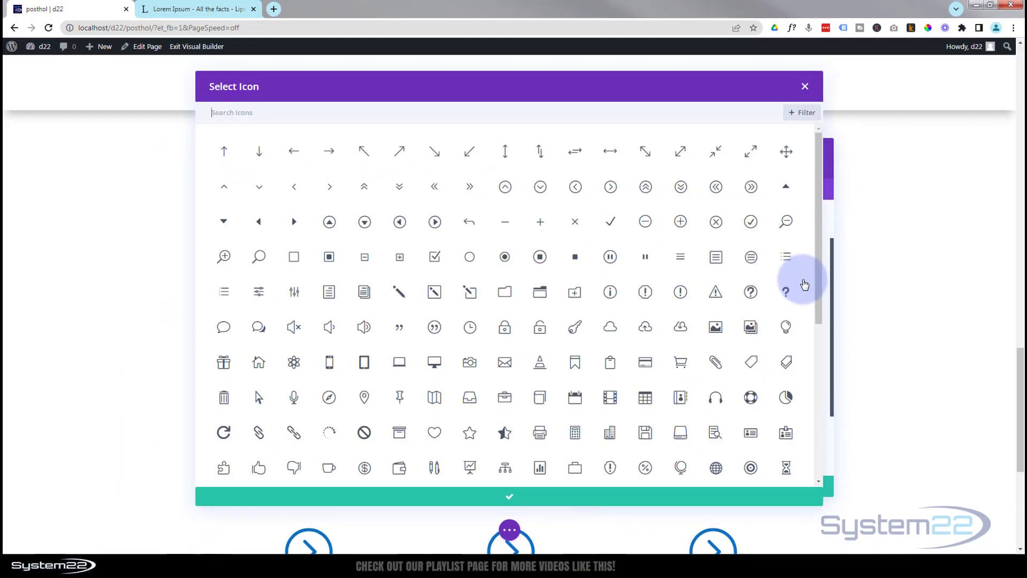
pyautogui.click(805, 86)
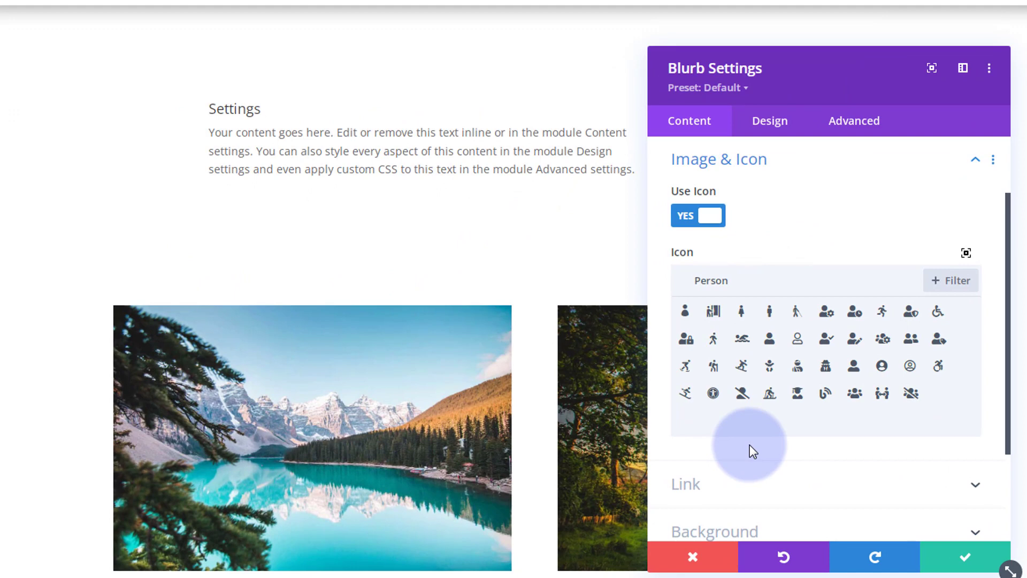
pyautogui.click(826, 315)
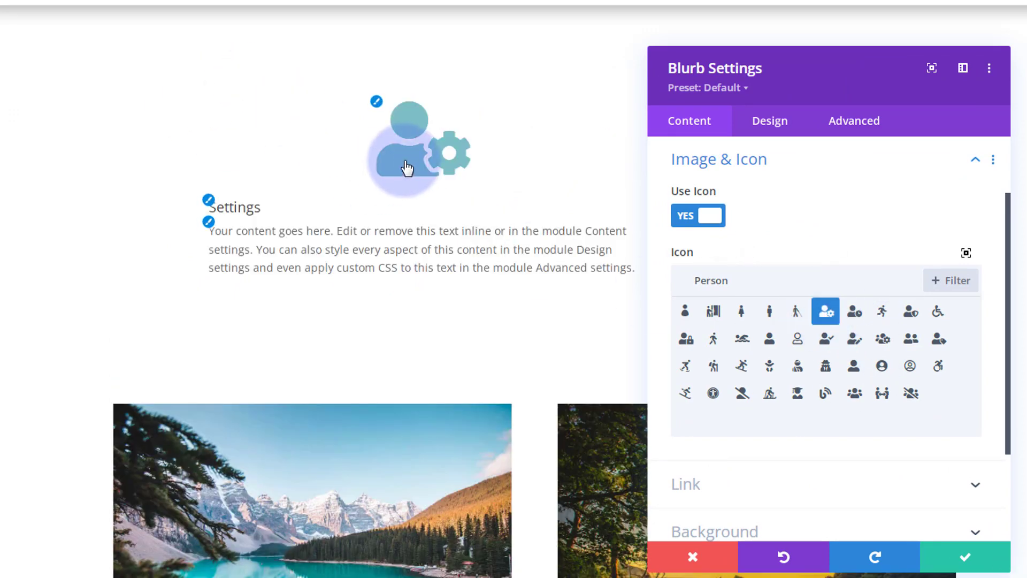
# Examine the blurb's Link options, including the title and module link URLs and their targets
pyautogui.scroll(-3, 766, 223)
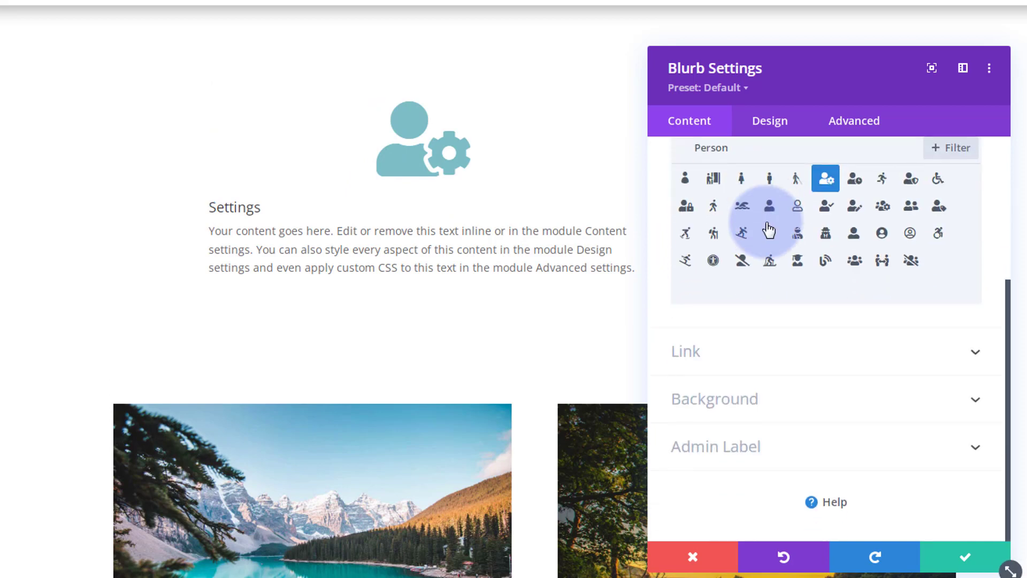
pyautogui.click(795, 366)
pyautogui.scroll(1, 794, 361)
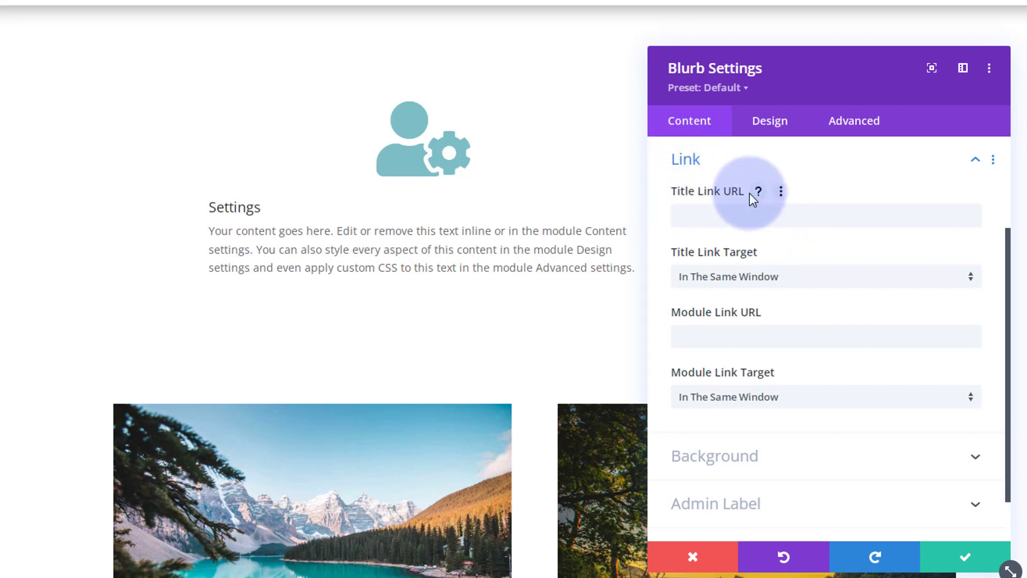
pyautogui.click(693, 214)
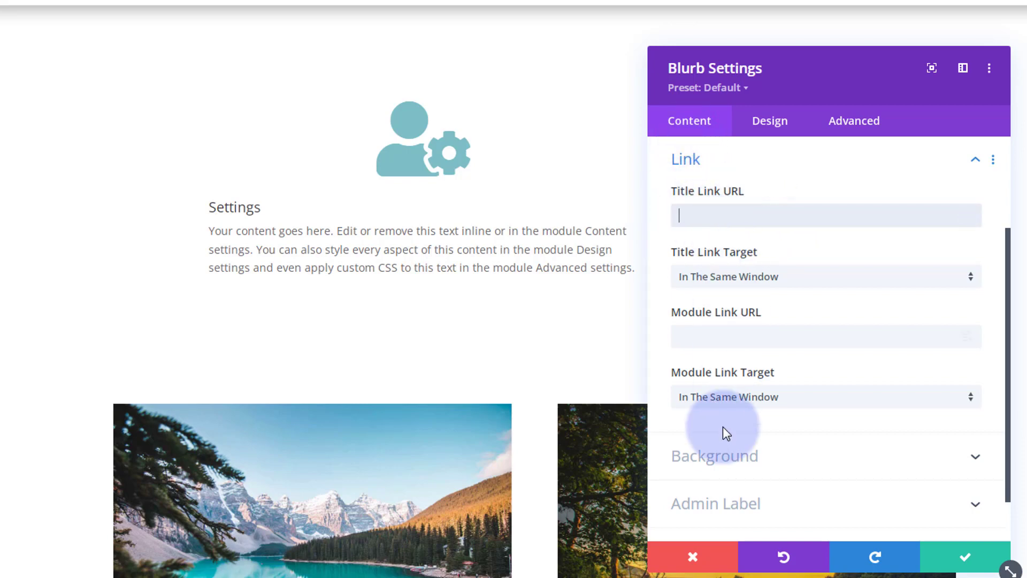
pyautogui.click(695, 338)
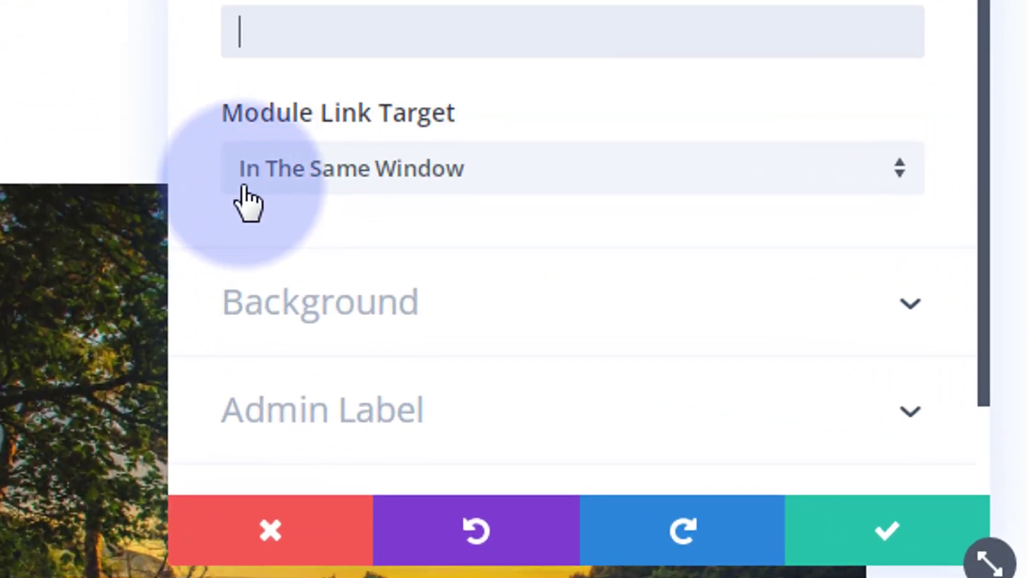
# Check which window options the blurb's module link target offers
pyautogui.moveTo(248, 199)
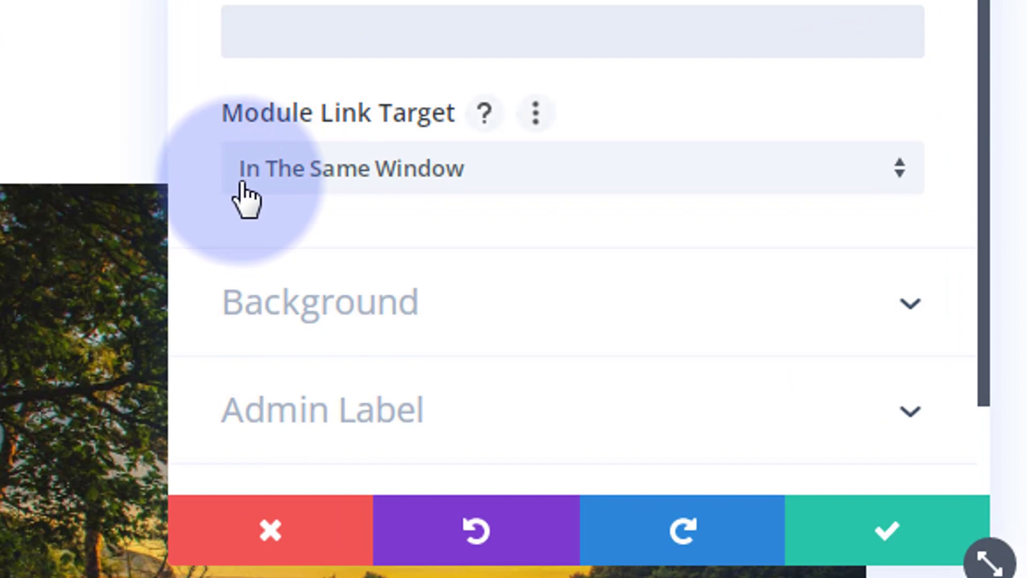
pyautogui.click(545, 181)
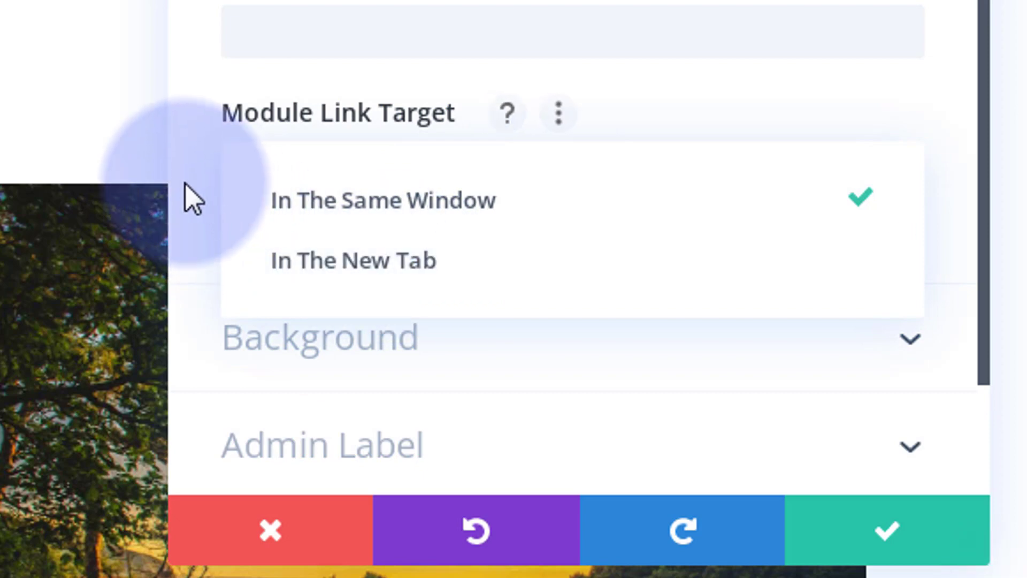
pyautogui.click(197, 188)
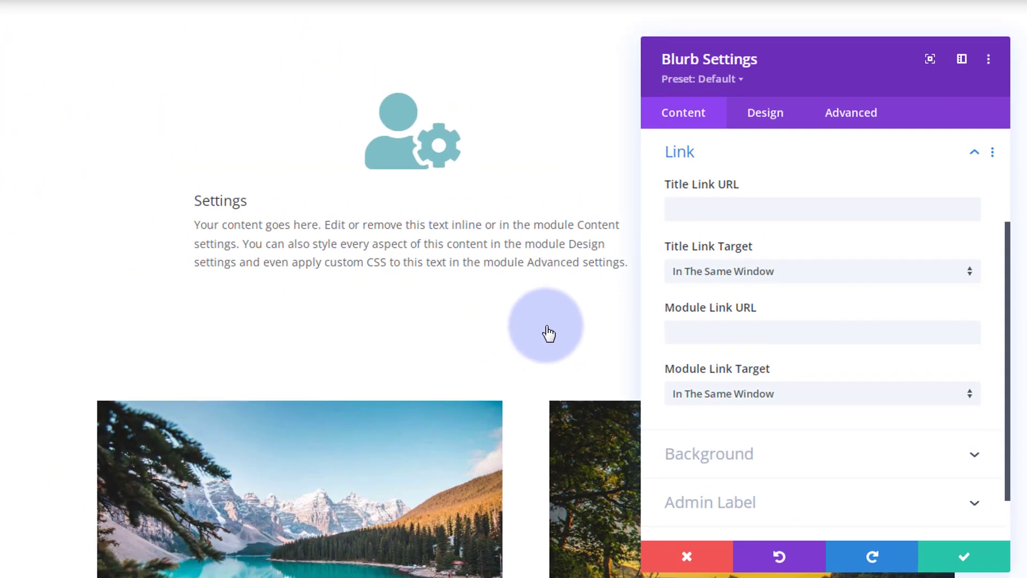
pyautogui.scroll(-1, 780, 284)
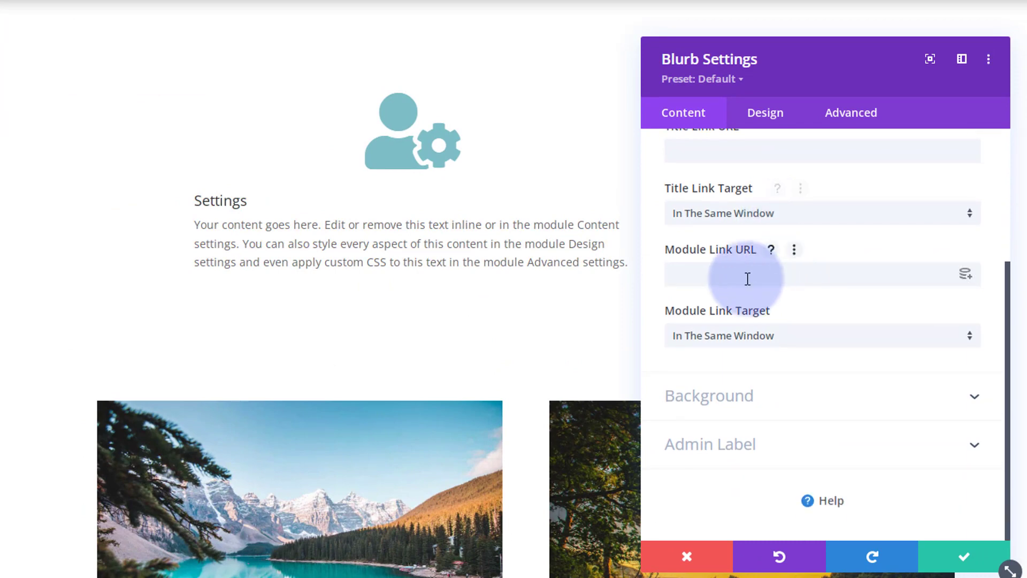
# Set the blurb's icon color to blue #0c71c3 and its image/icon placement to Left
pyautogui.click(766, 115)
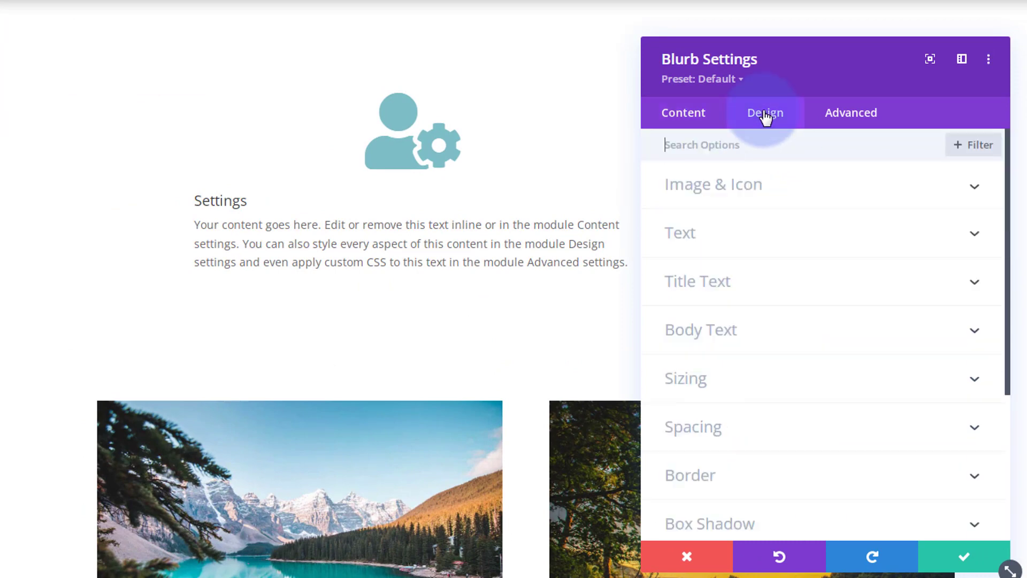
pyautogui.click(795, 191)
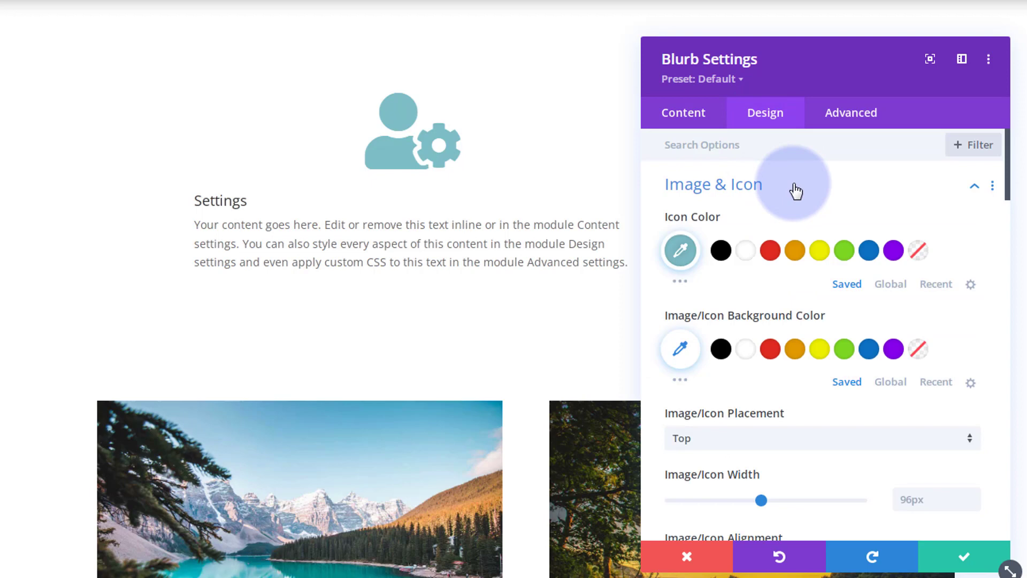
pyautogui.click(869, 251)
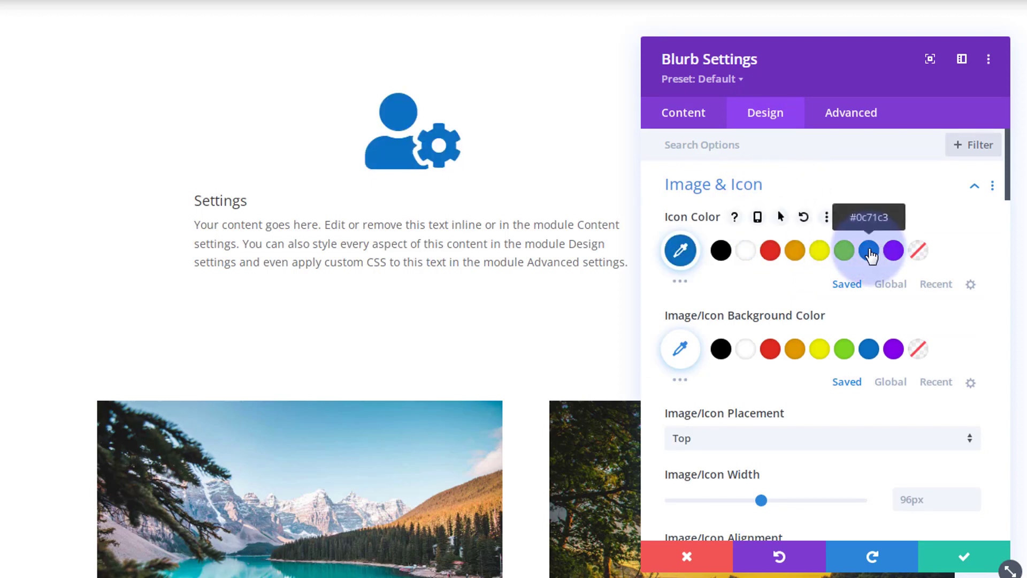
pyautogui.scroll(-3, 771, 278)
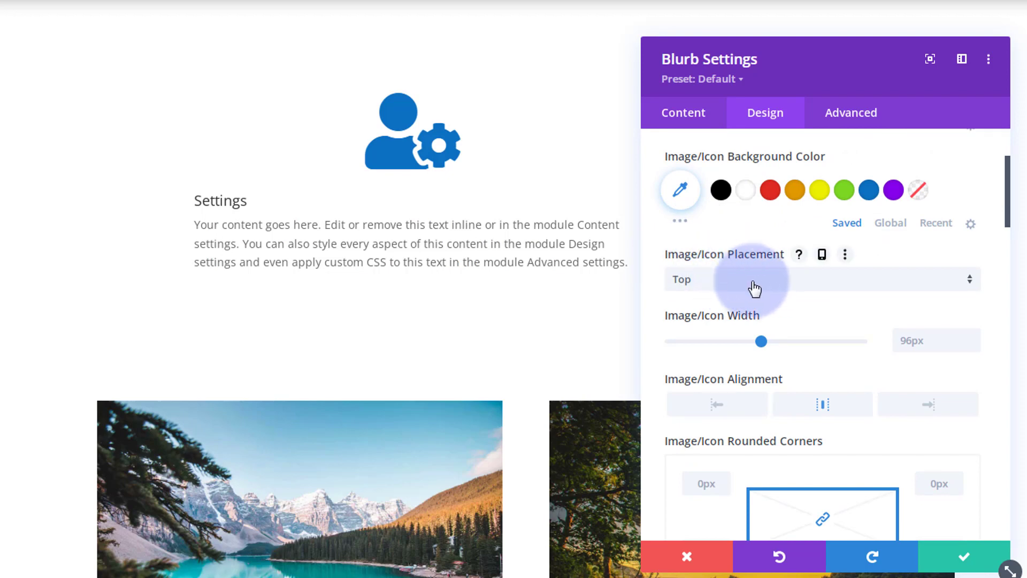
pyautogui.click(761, 287)
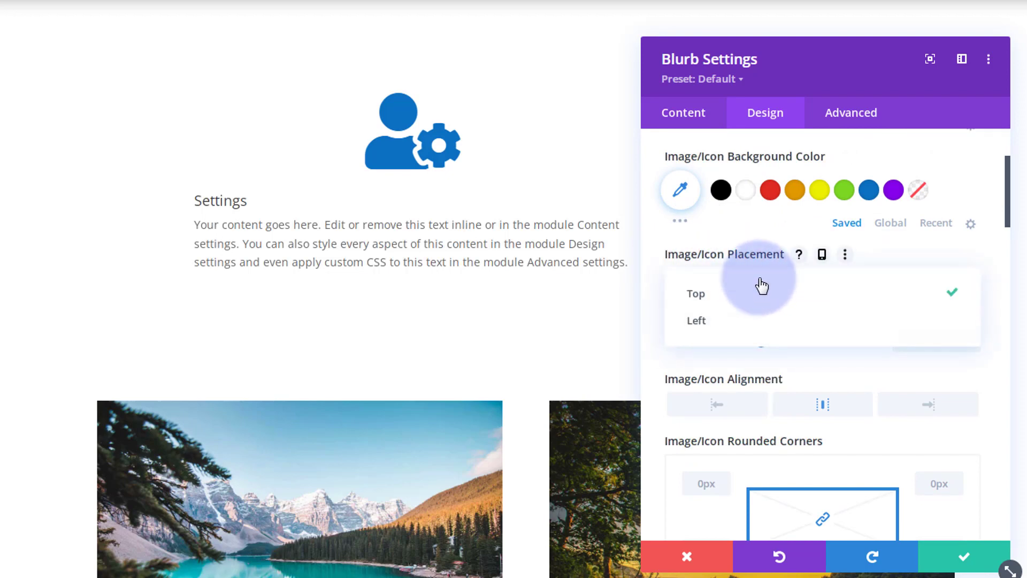
pyautogui.click(700, 323)
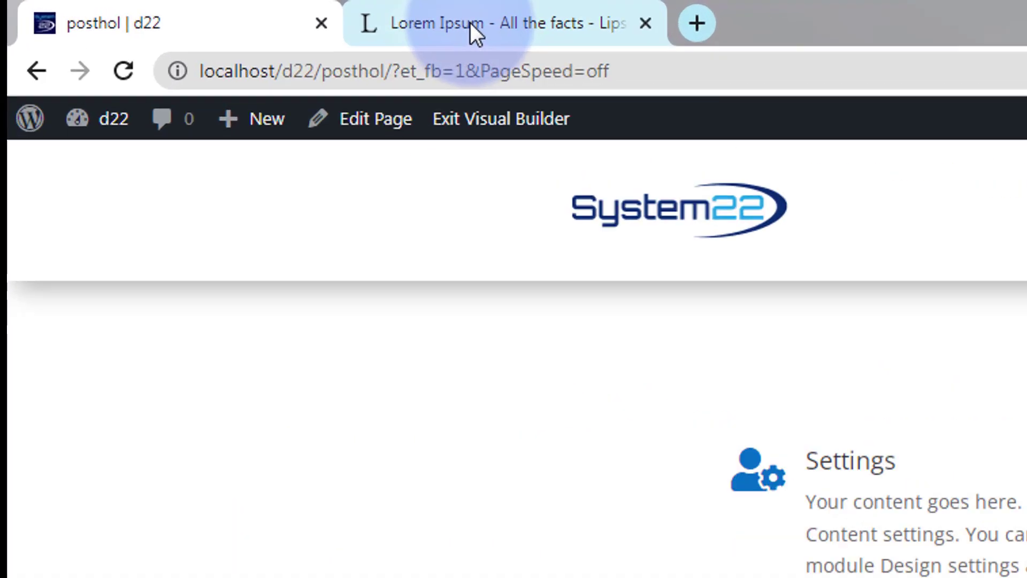
# Switch to the Lorem Ipsum browser tab and copy all the generated bullet list items
pyautogui.click(473, 31)
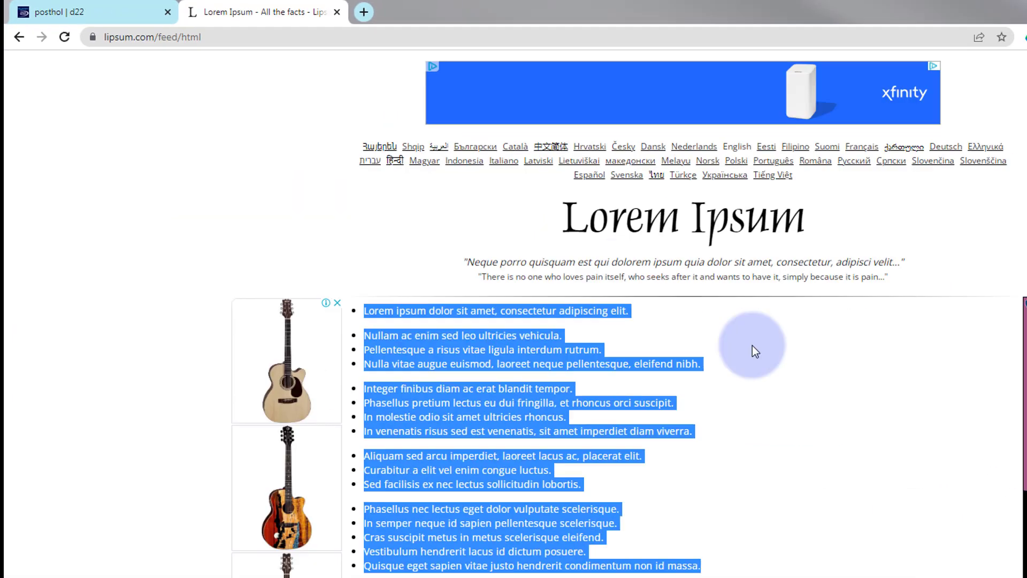
pyautogui.click(847, 402)
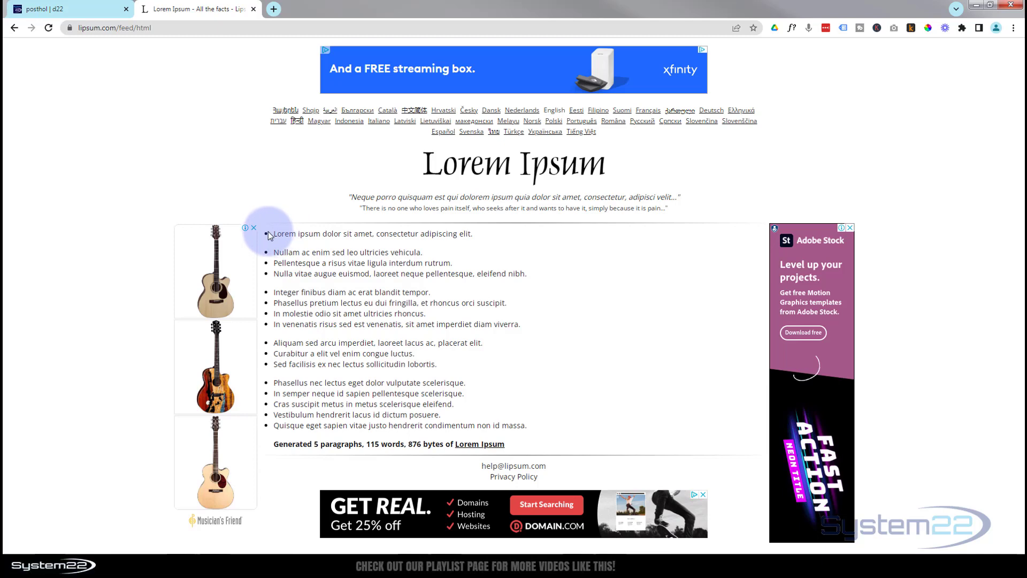
pyautogui.moveTo(267, 237); pyautogui.dragTo(540, 432)
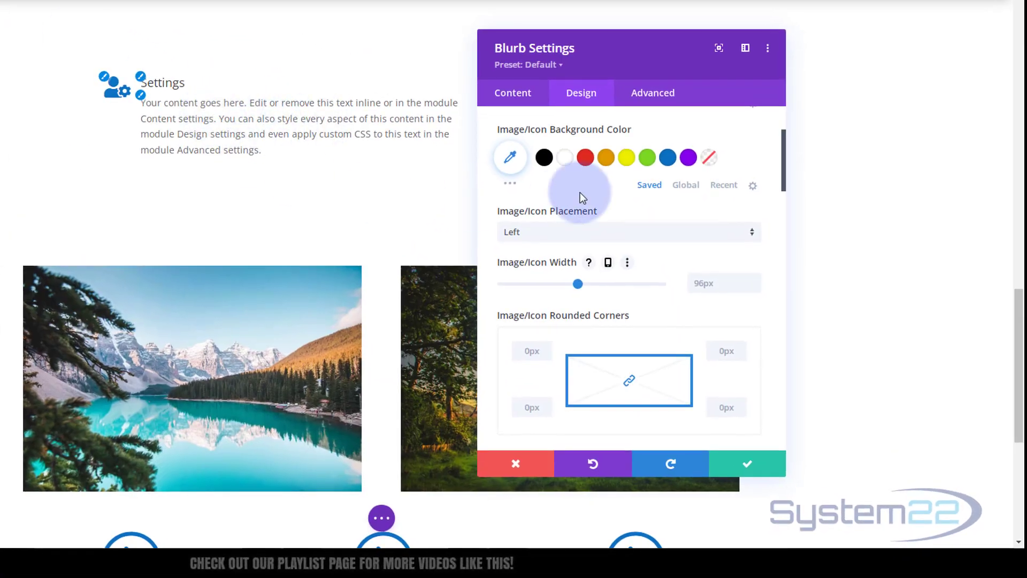
# Paste the copied bullet lists on a new line below the placeholder paragraph in the blurb's body text
pyautogui.click(512, 97)
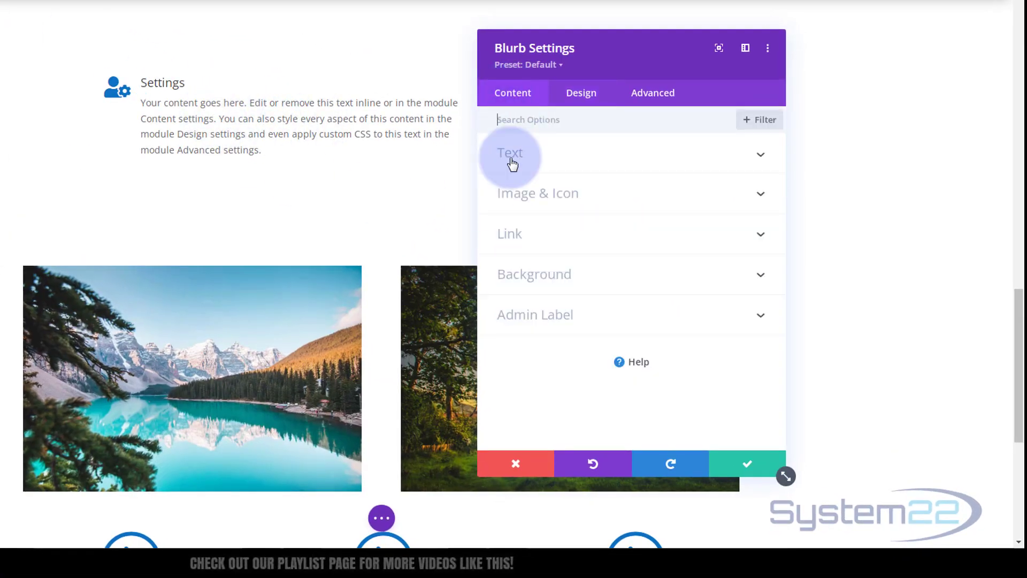
pyautogui.click(590, 169)
pyautogui.scroll(-3, 658, 339)
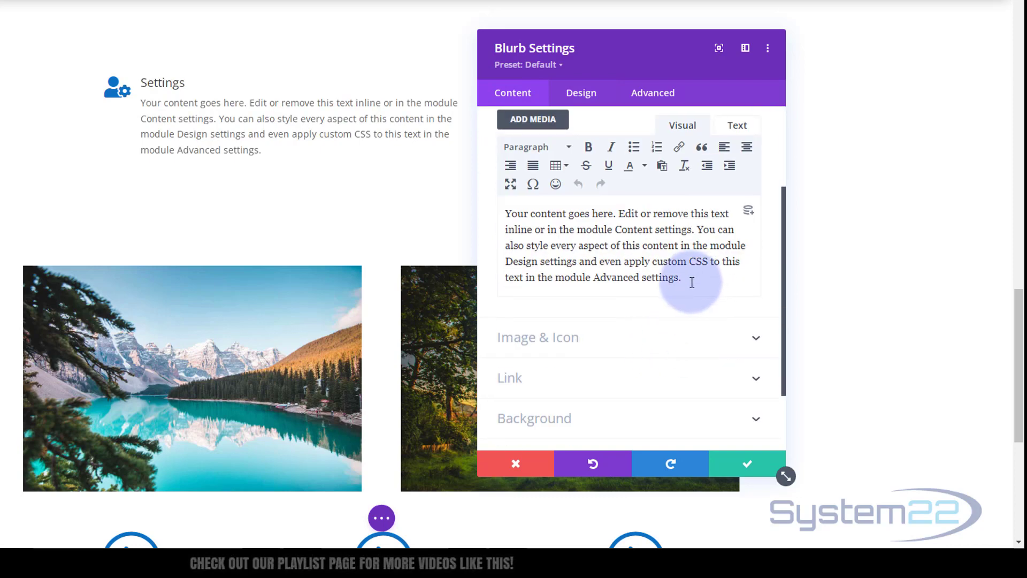
pyautogui.press('Return')
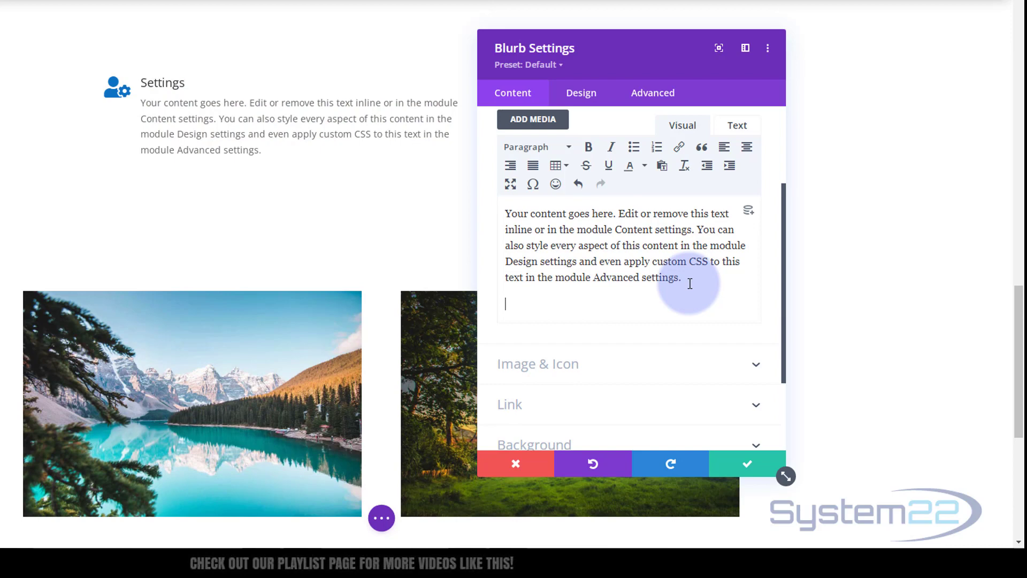
pyautogui.hotkey('ctrl', 'v')
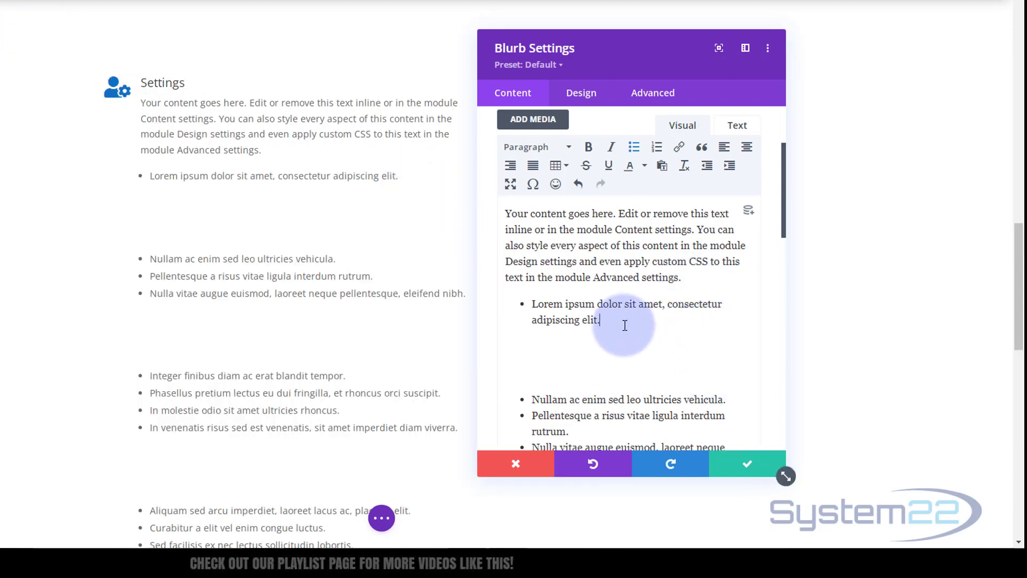
# Delete the extra blank lines between the five bullet groups in the blurb's body text
pyautogui.press('Delete')
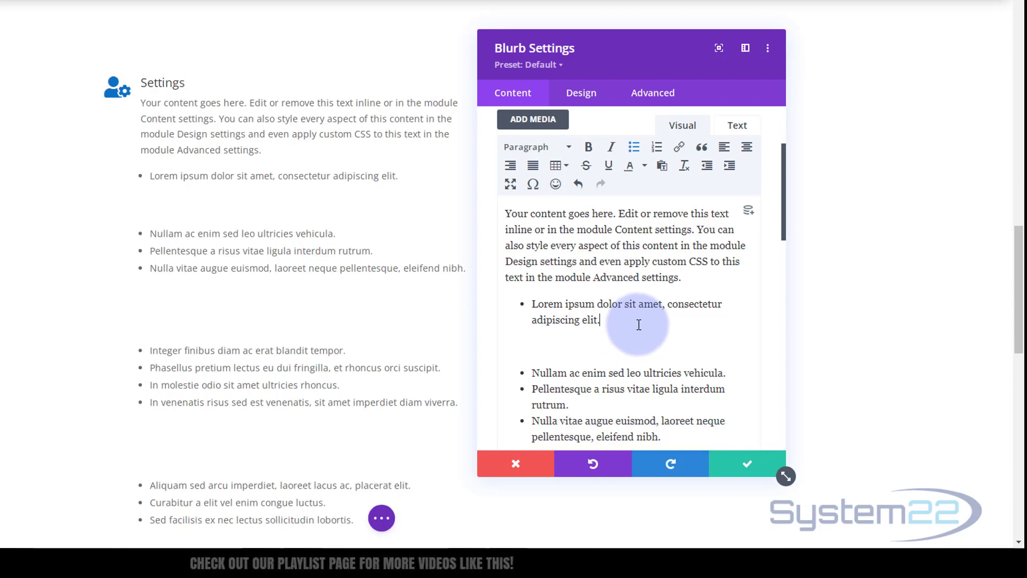
pyautogui.press('Delete')
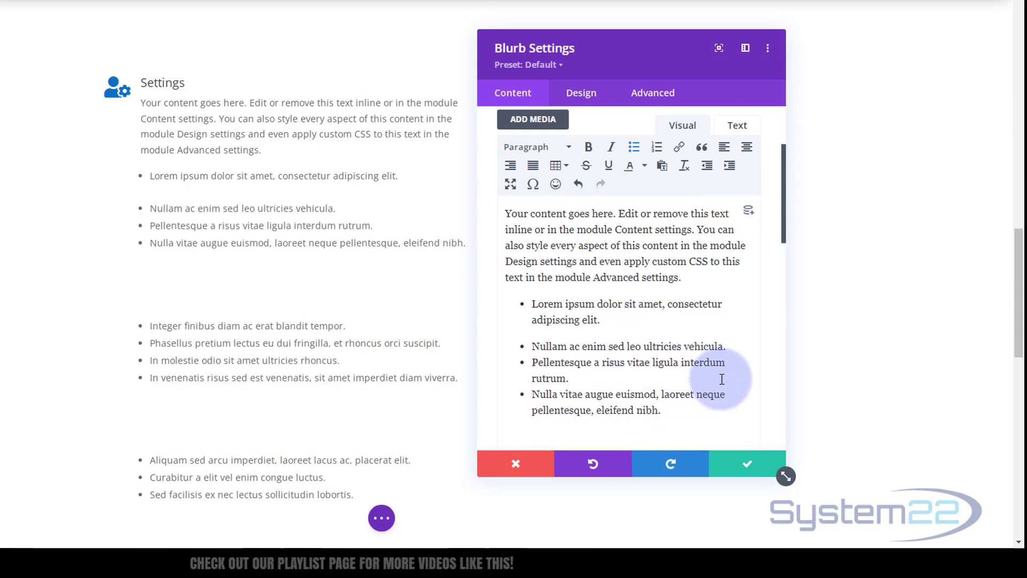
pyautogui.click(717, 405)
pyautogui.scroll(-3, 695, 348)
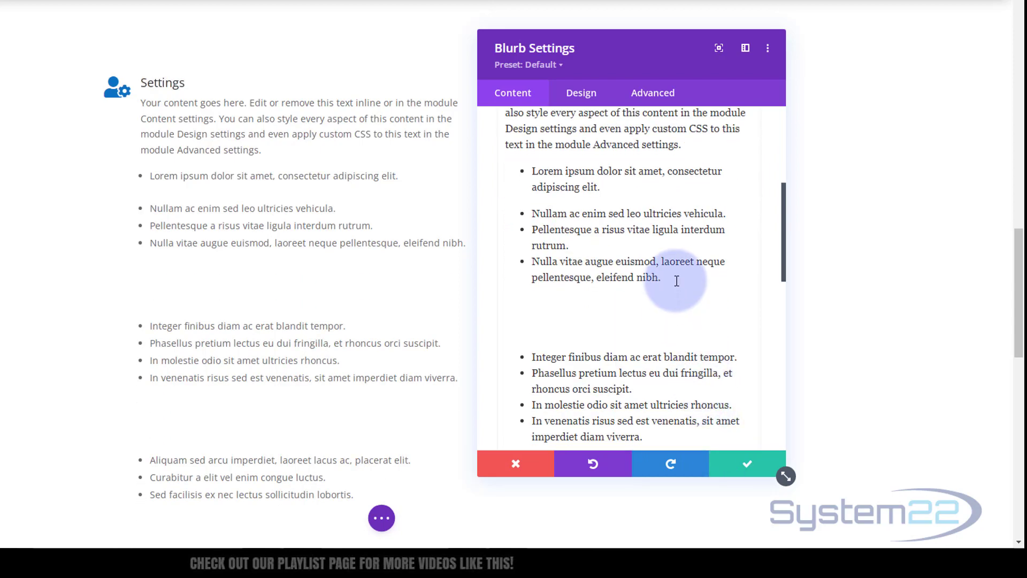
pyautogui.press('Delete')
pyautogui.press('Delete')
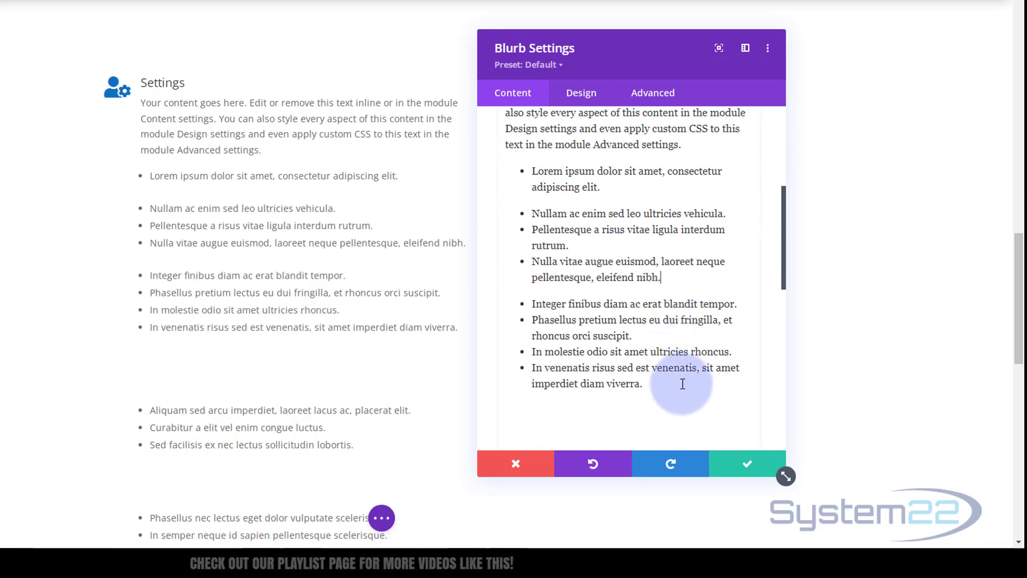
pyautogui.click(672, 382)
pyautogui.press('Delete')
pyautogui.press('Delete')
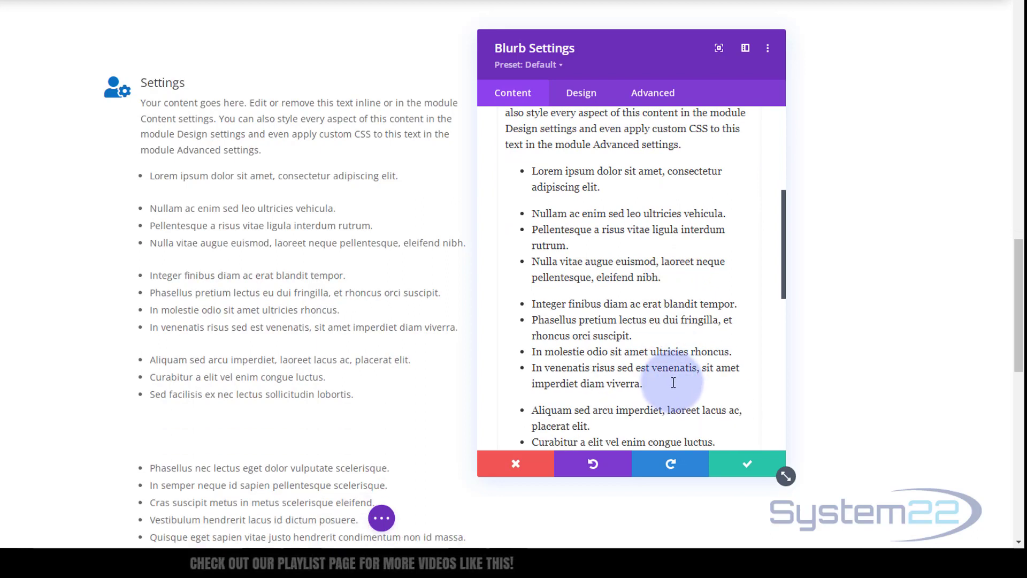
pyautogui.scroll(-3, 672, 380)
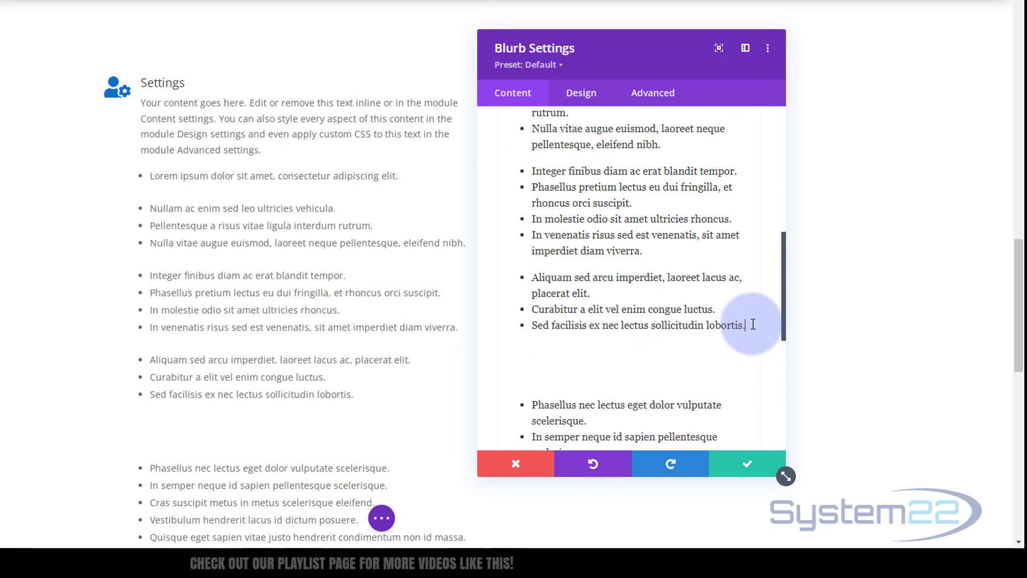
pyautogui.press('Delete')
pyautogui.press('Delete')
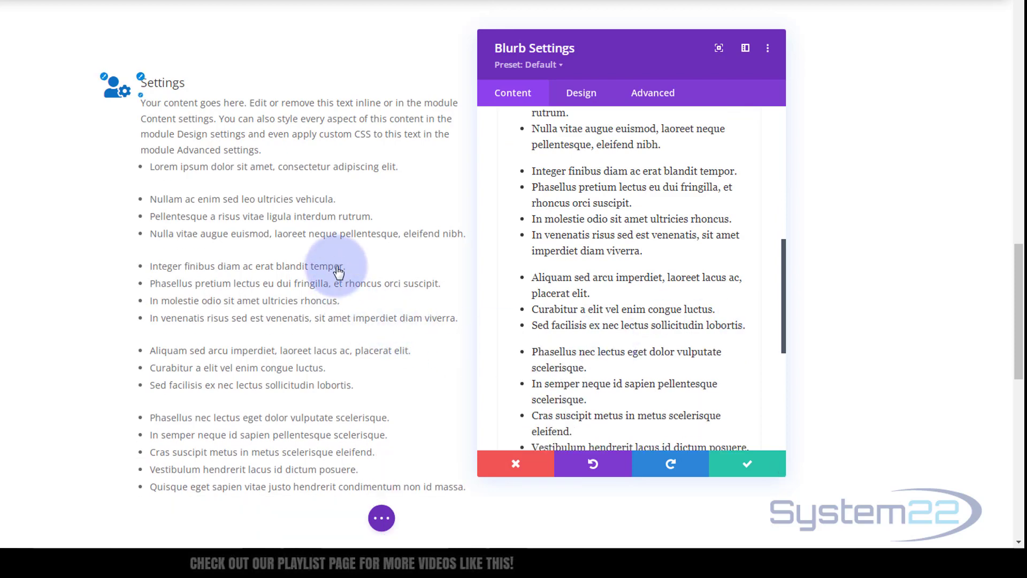
# Insert a blank line between the placeholder paragraph and the first bullet, and save the blurb
pyautogui.scroll(-4, 344, 253)
pyautogui.scroll(4, 345, 257)
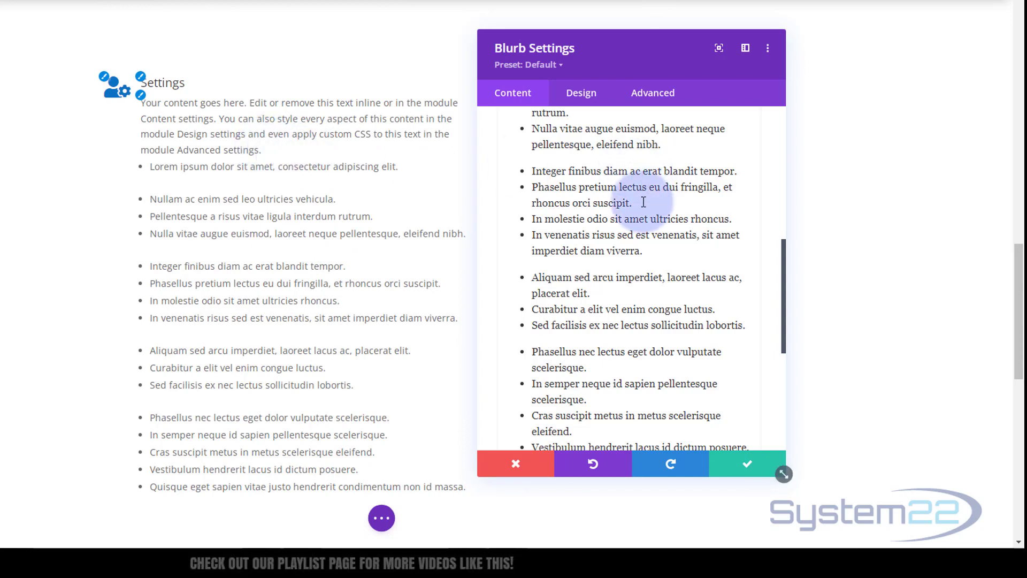
pyautogui.scroll(3, 647, 203)
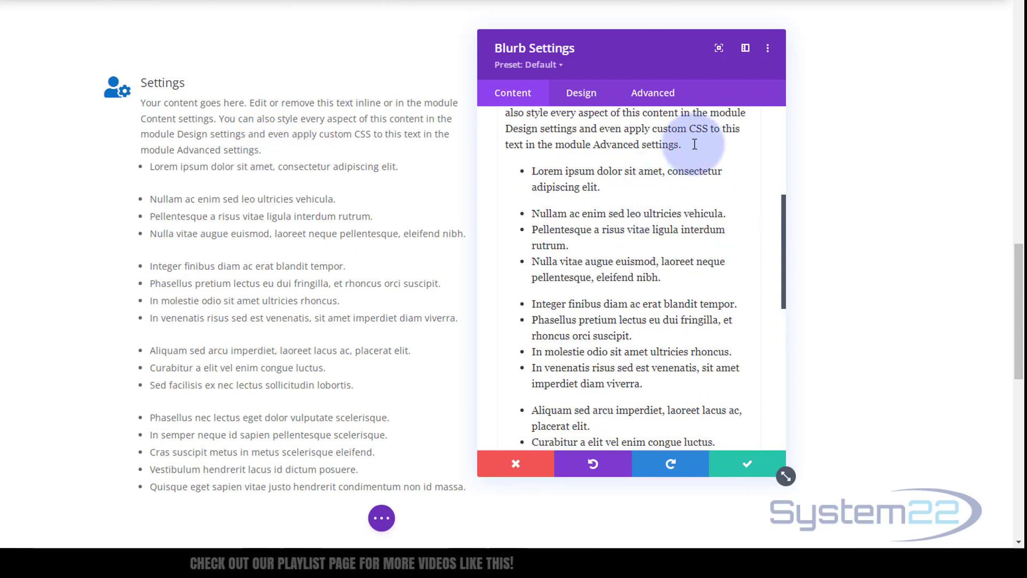
pyautogui.press('Return')
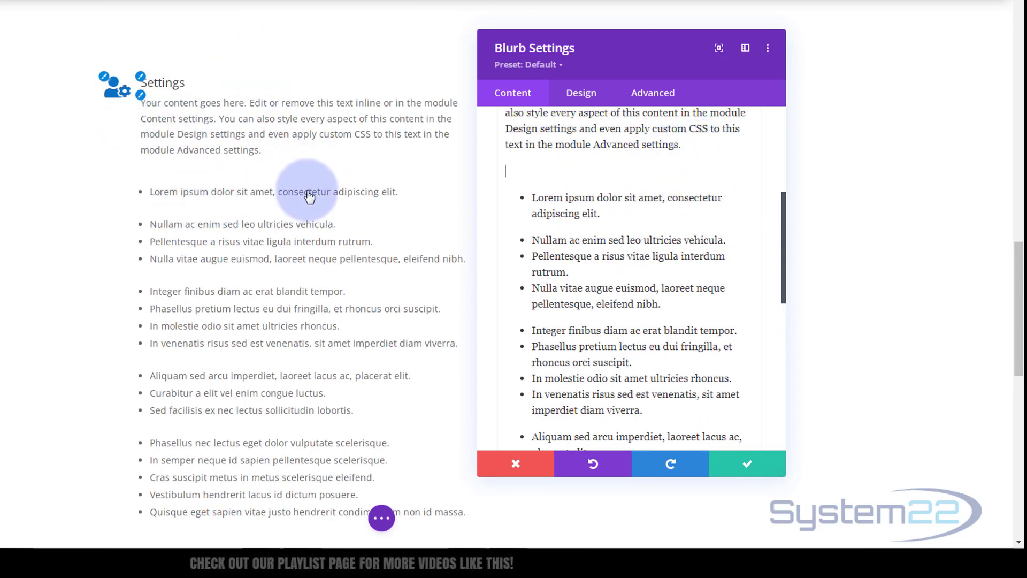
pyautogui.click(749, 470)
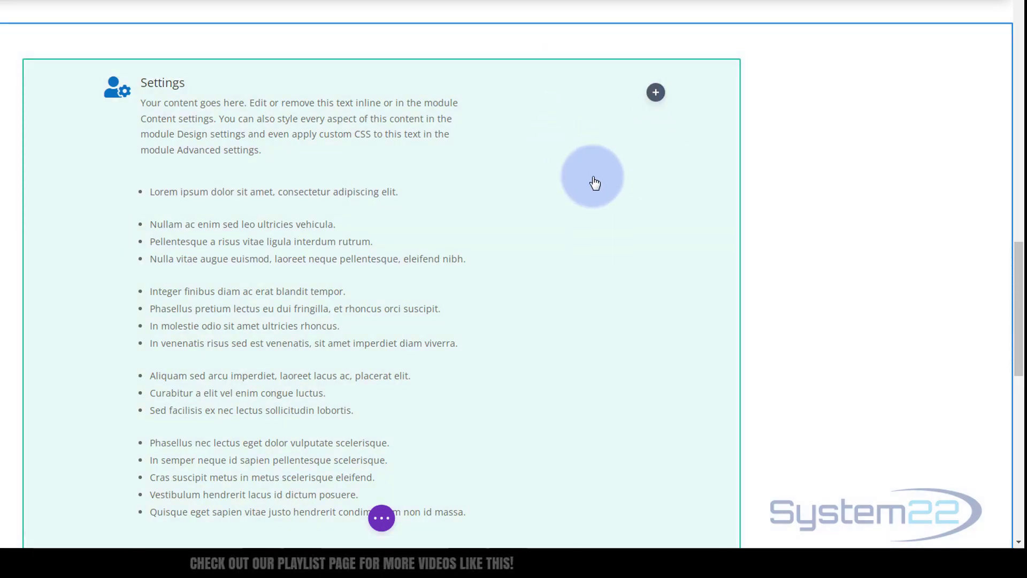
# Add a Text module to the empty narrow column and move the Text Settings dialog off that column
pyautogui.click(657, 94)
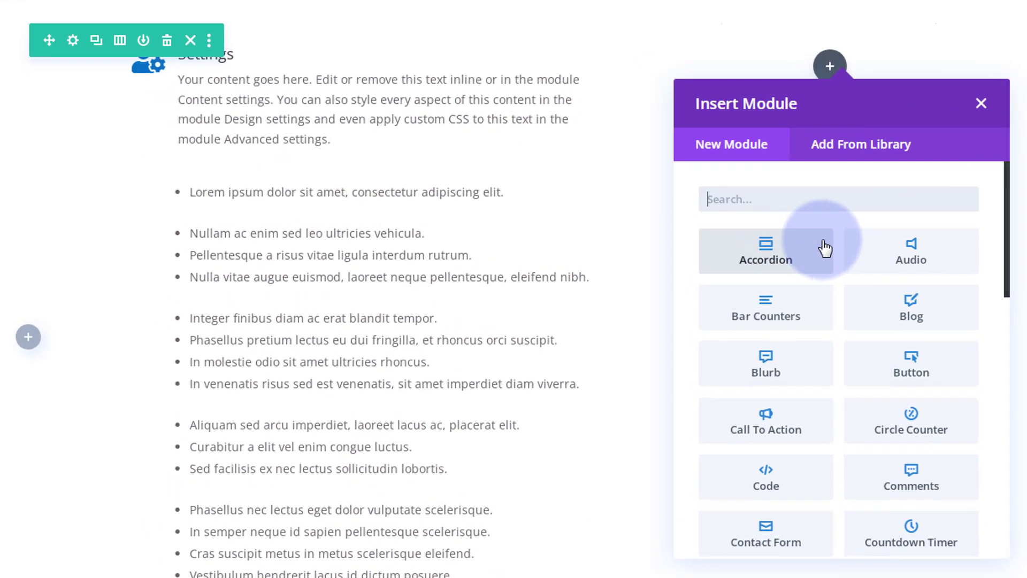
pyautogui.scroll(-10, 830, 247)
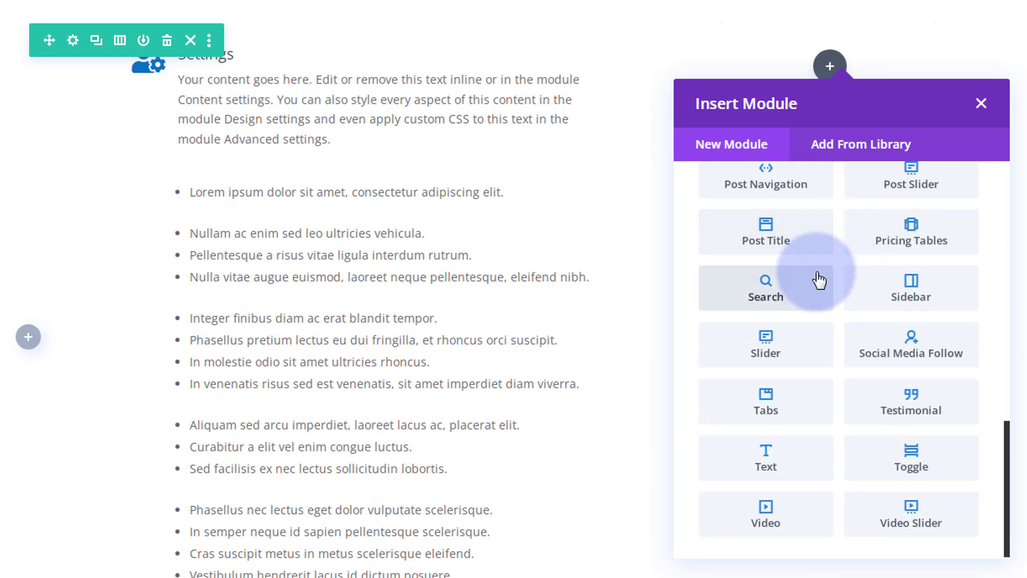
pyautogui.click(797, 467)
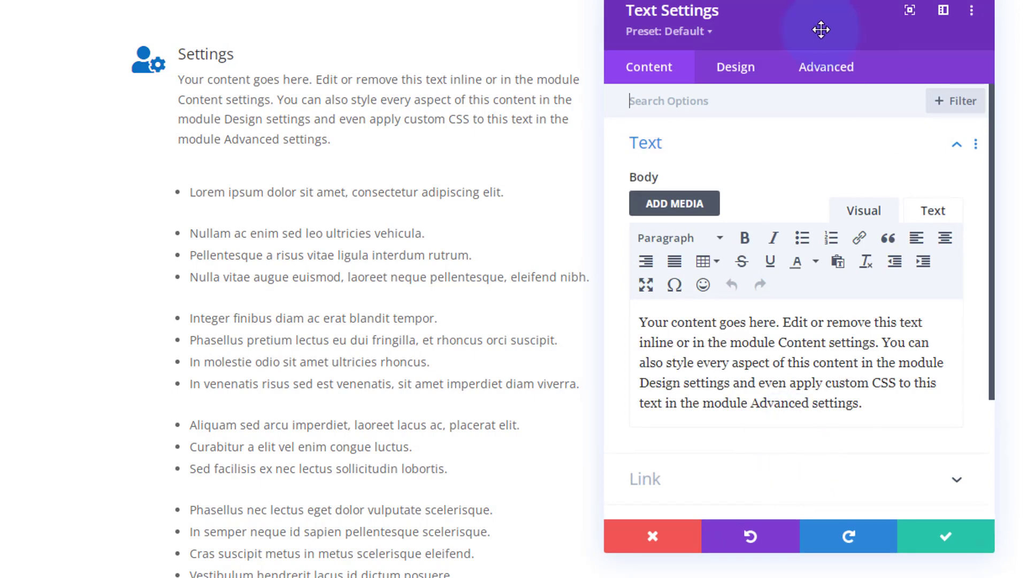
pyautogui.moveTo(819, 29); pyautogui.dragTo(495, 68)
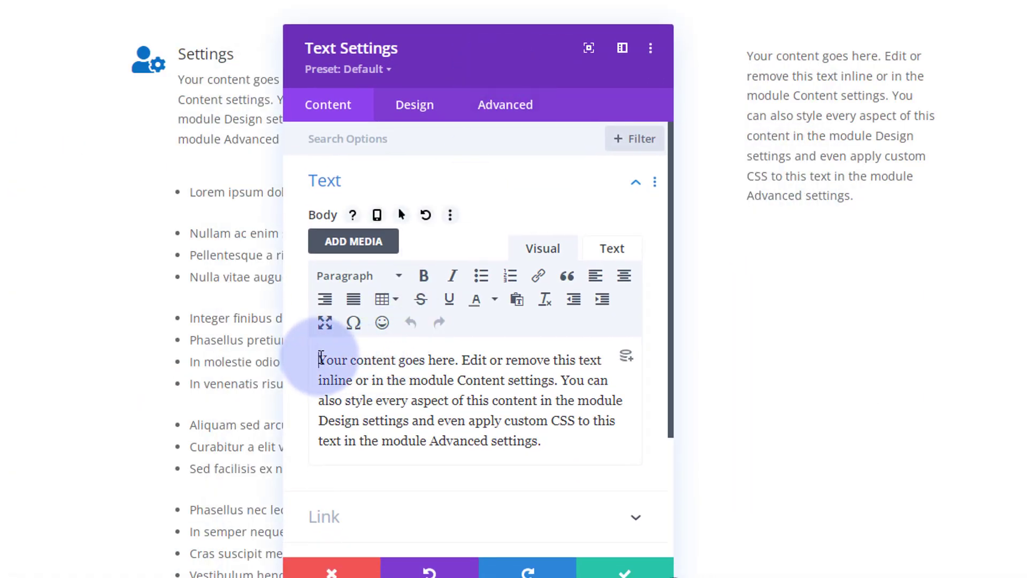
# Add the line "Settings" above the placeholder paragraph in the Text module's body and format it as Heading 3
pyautogui.press('Return')
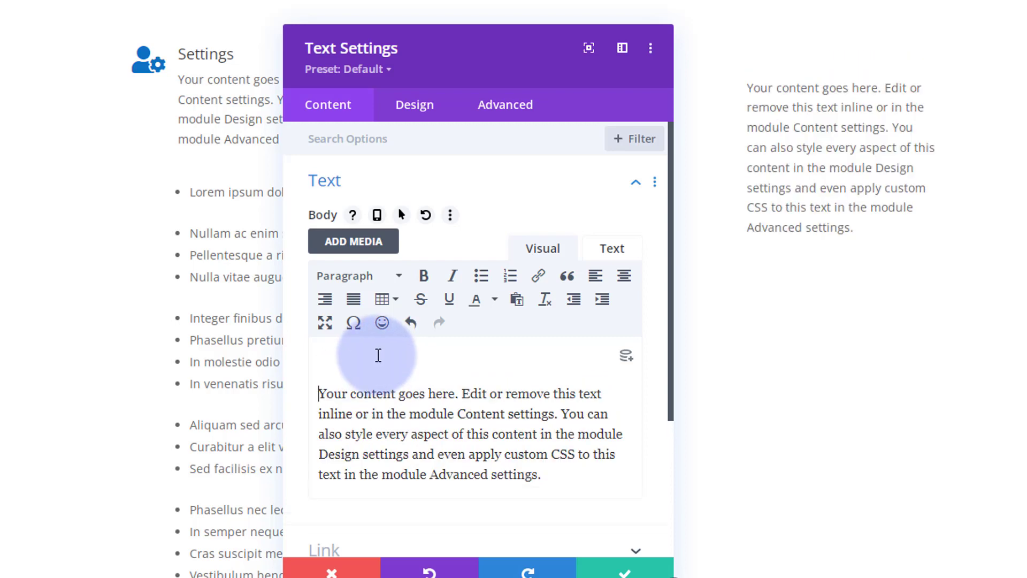
pyautogui.moveTo(419, 46); pyautogui.dragTo(484, 37)
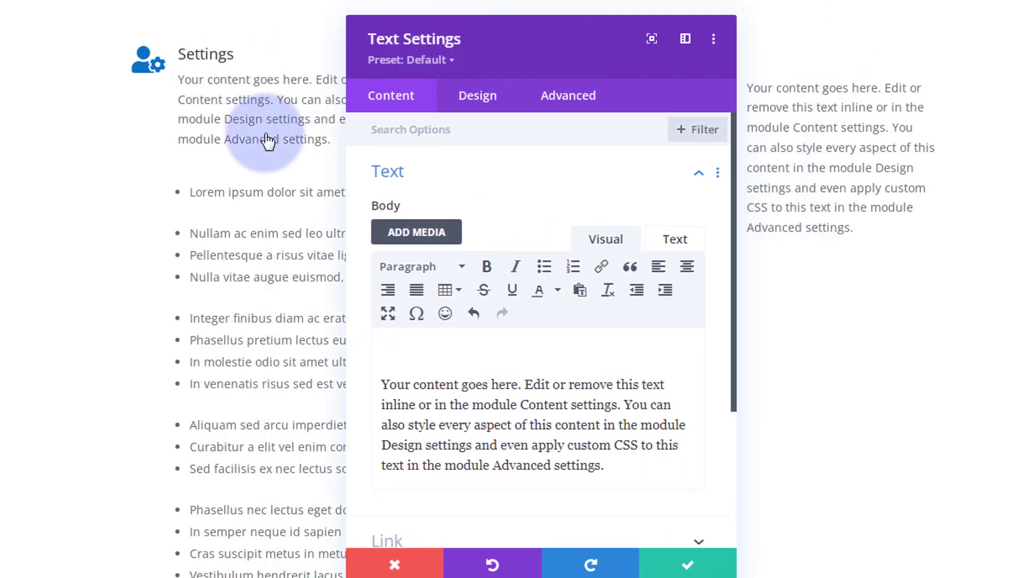
pyautogui.click(385, 347)
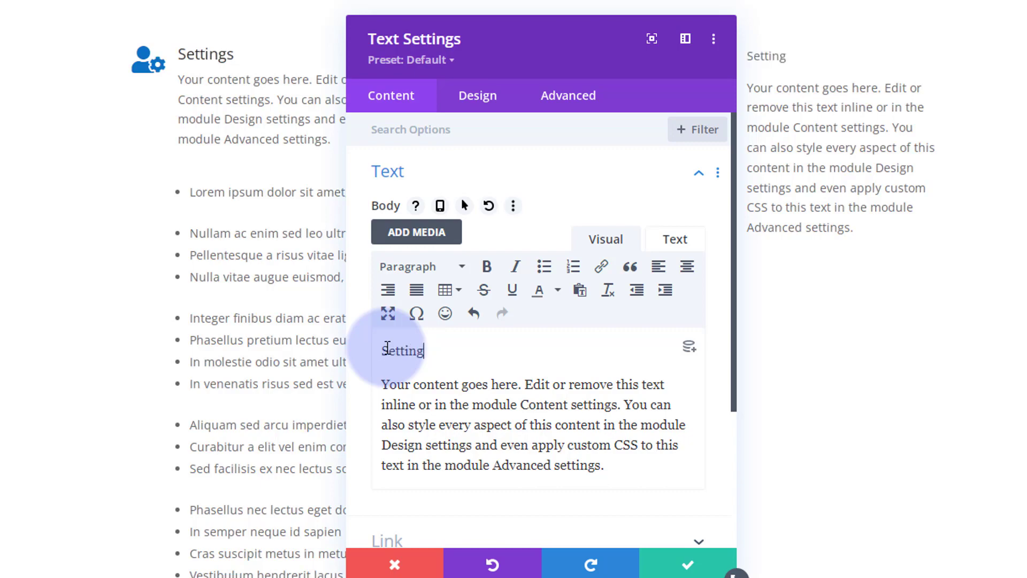
pyautogui.moveTo(471, 348); pyautogui.dragTo(381, 349)
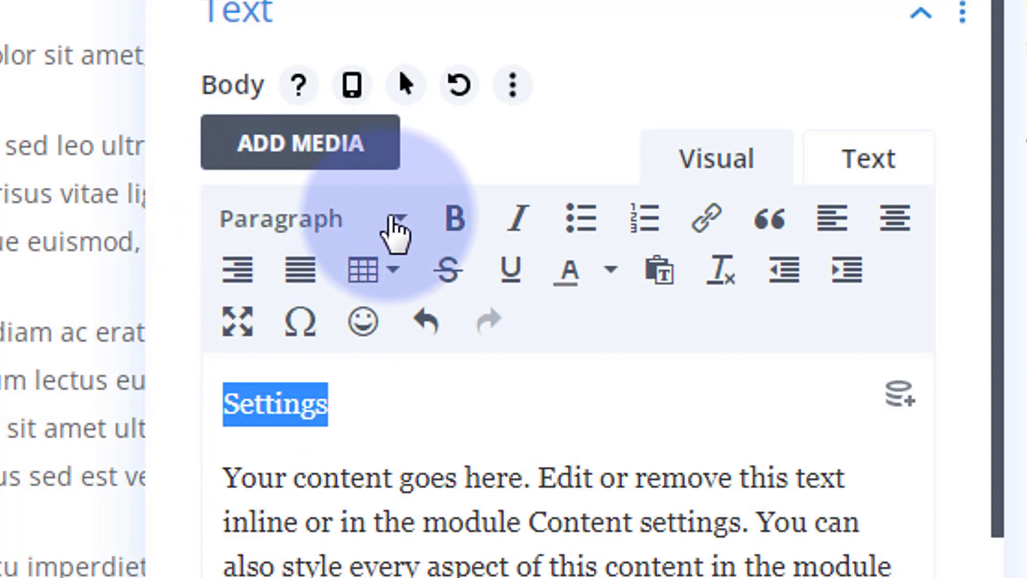
pyautogui.click(402, 220)
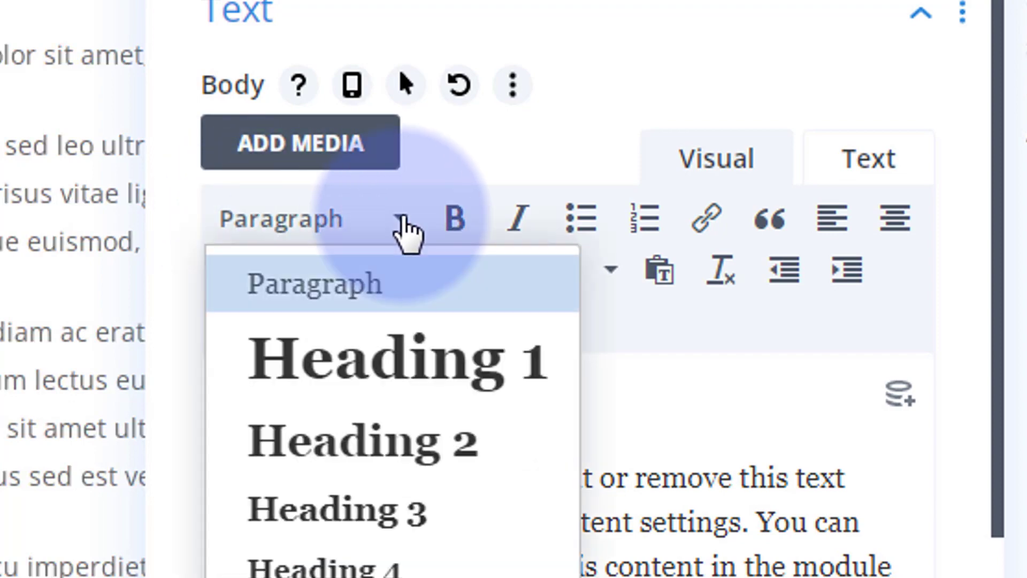
pyautogui.click(344, 510)
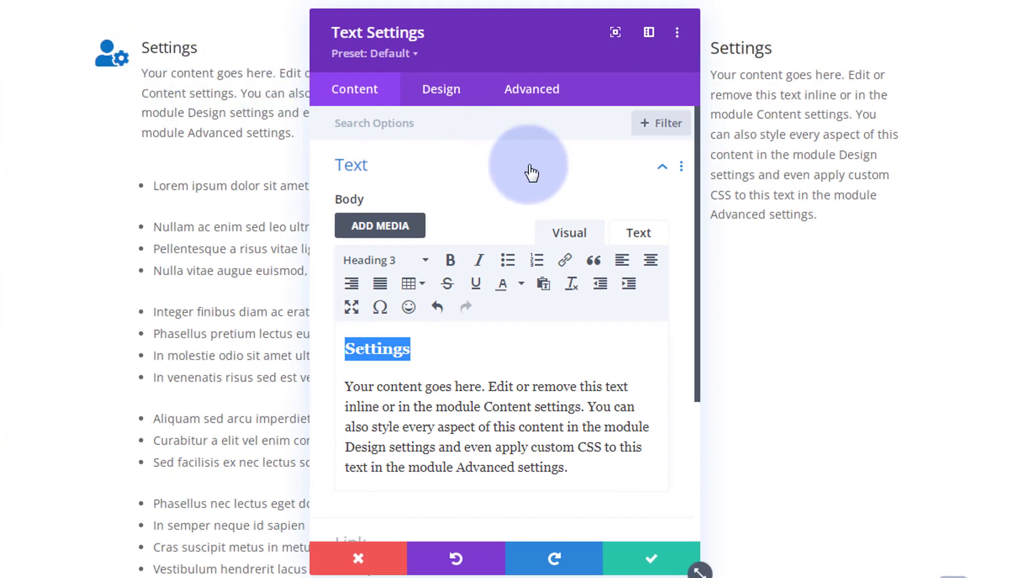
# Give the Text module a light blue background colour, #88c4dd, from the extended saved palette
pyautogui.click(441, 101)
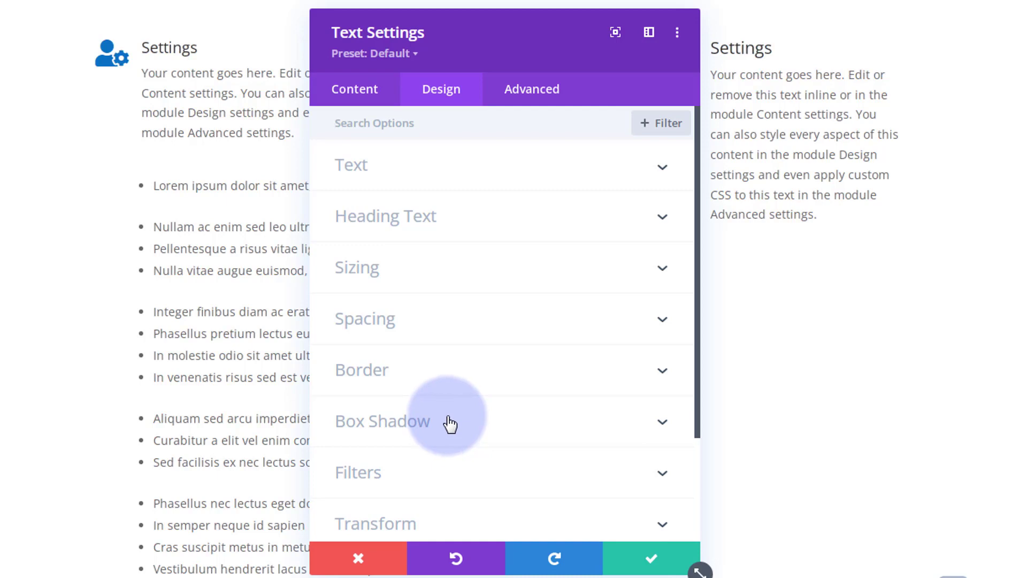
pyautogui.click(354, 90)
pyautogui.scroll(-4, 419, 197)
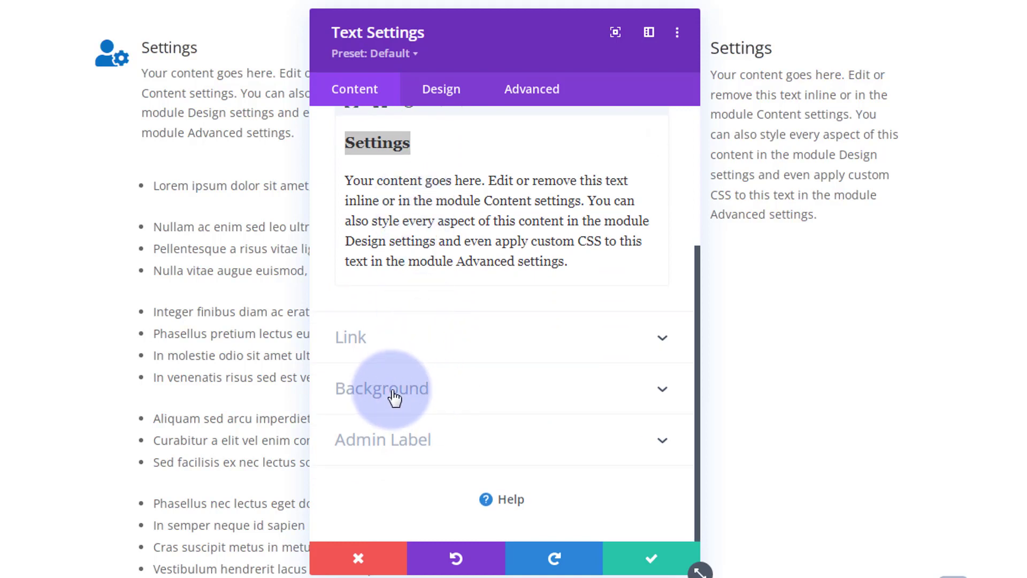
pyautogui.click(396, 390)
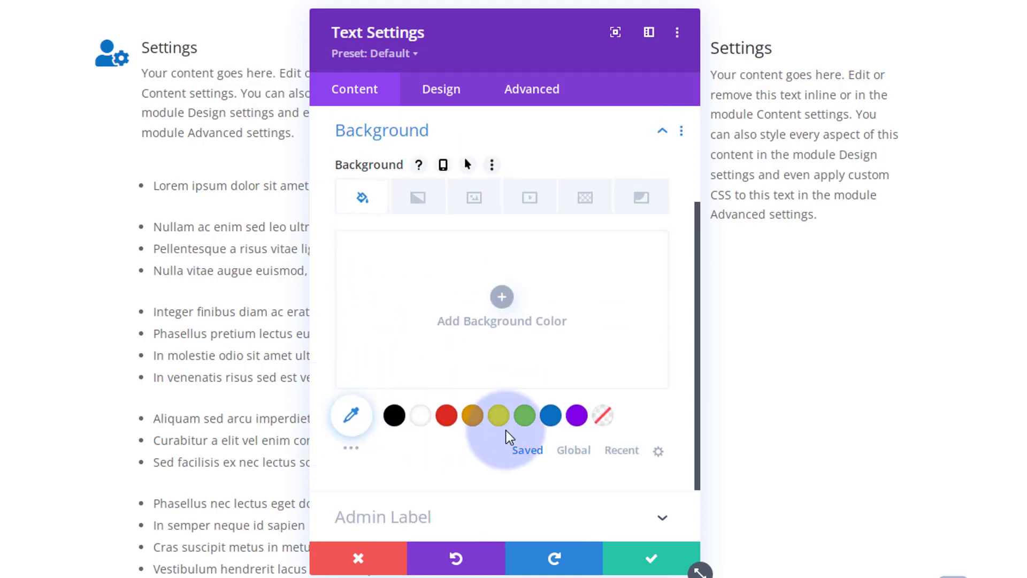
pyautogui.click(550, 415)
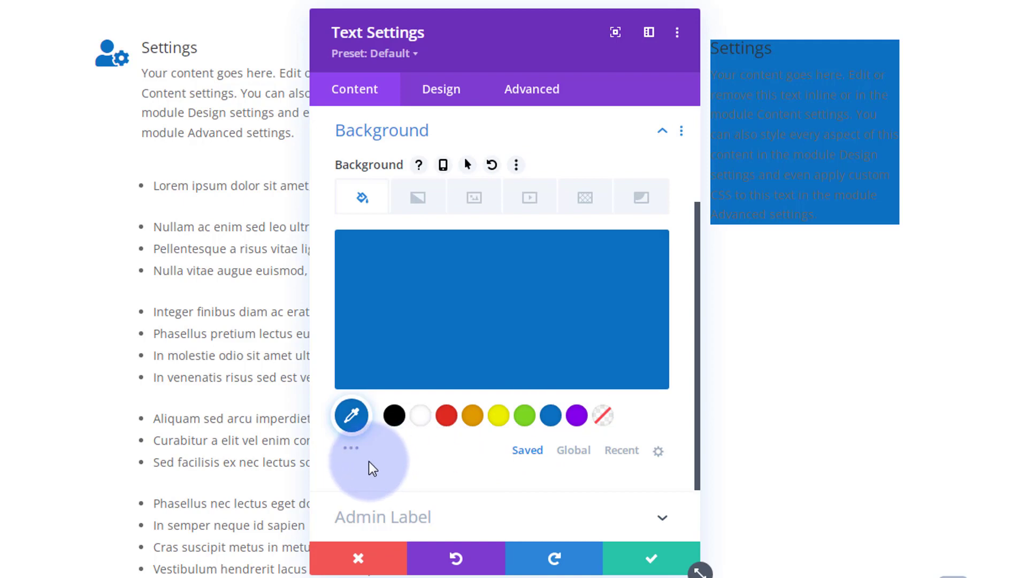
pyautogui.click(351, 449)
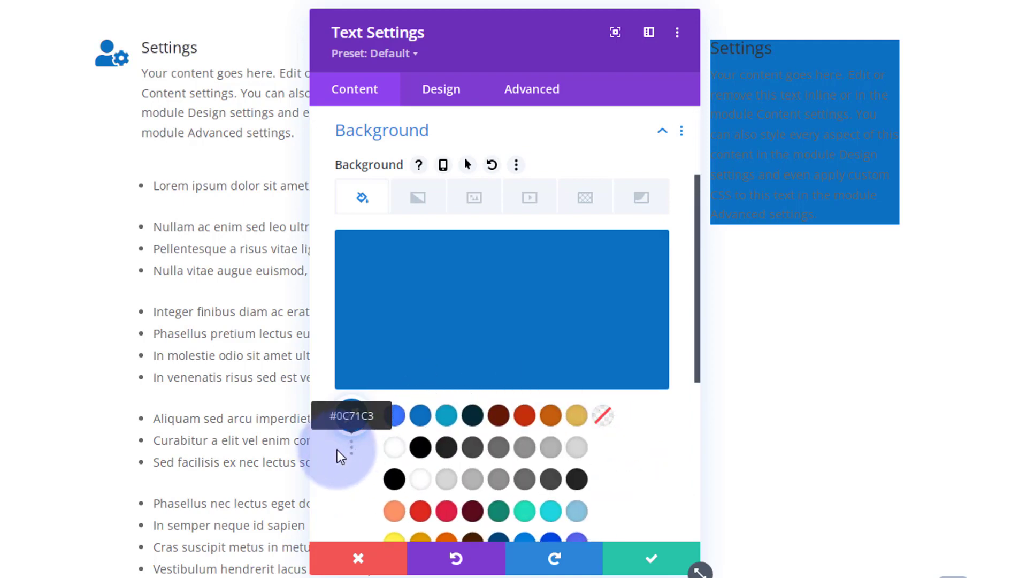
pyautogui.scroll(-3, 336, 449)
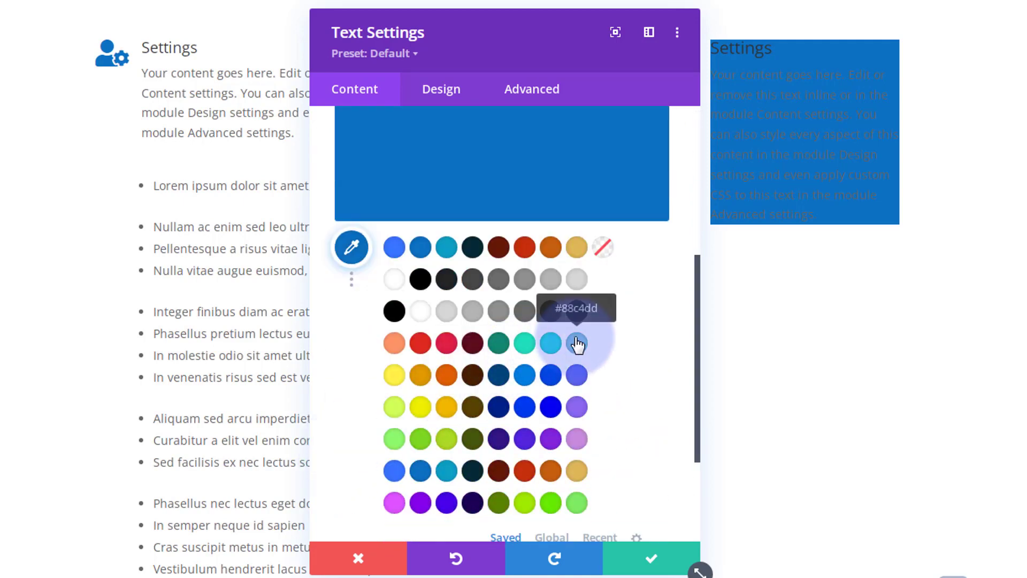
pyautogui.click(576, 343)
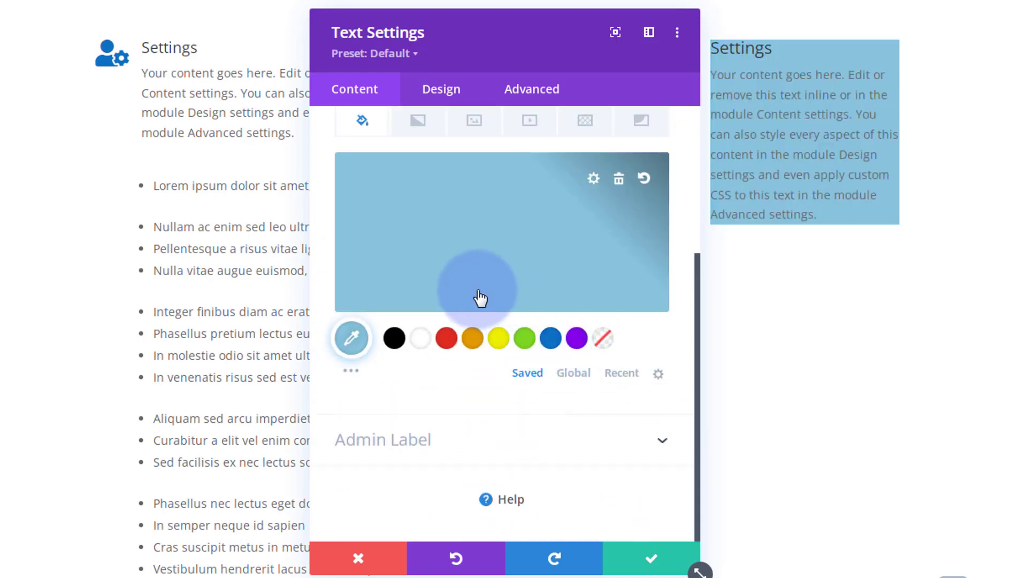
# Set the Text module's padding to 20px on all four sides, linking top with bottom and left with right
pyautogui.click(448, 99)
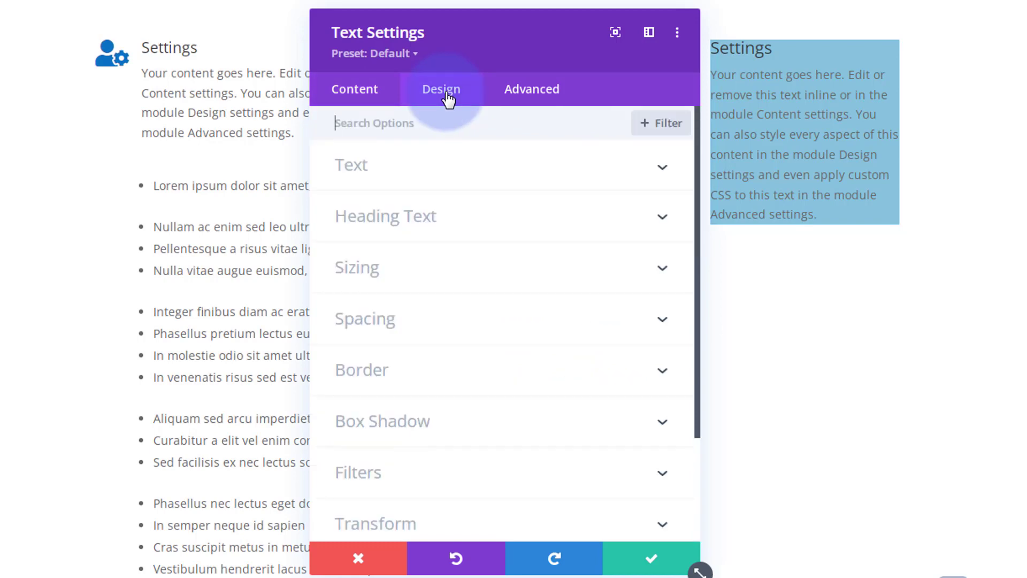
pyautogui.click(465, 319)
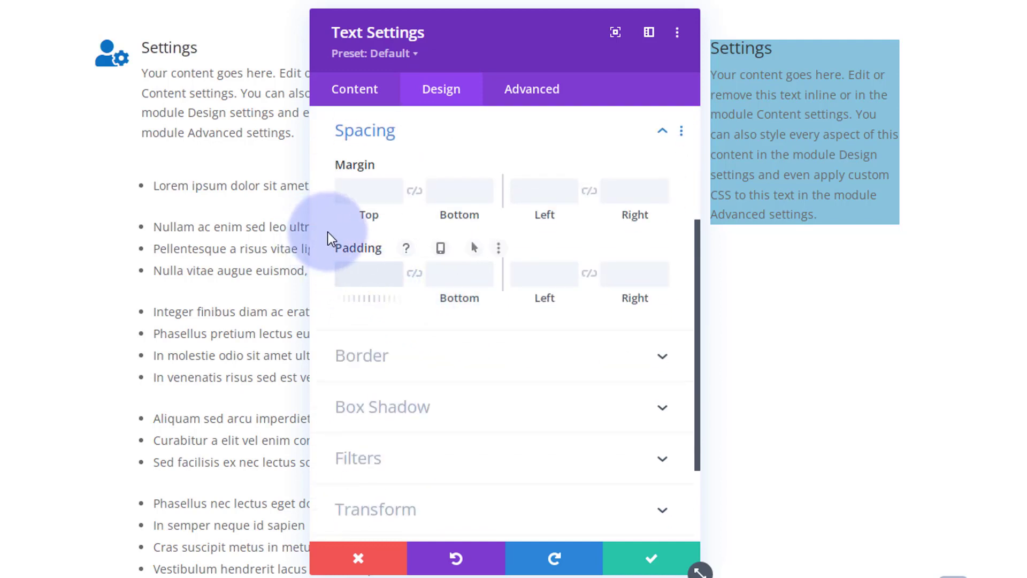
pyautogui.write('20px')
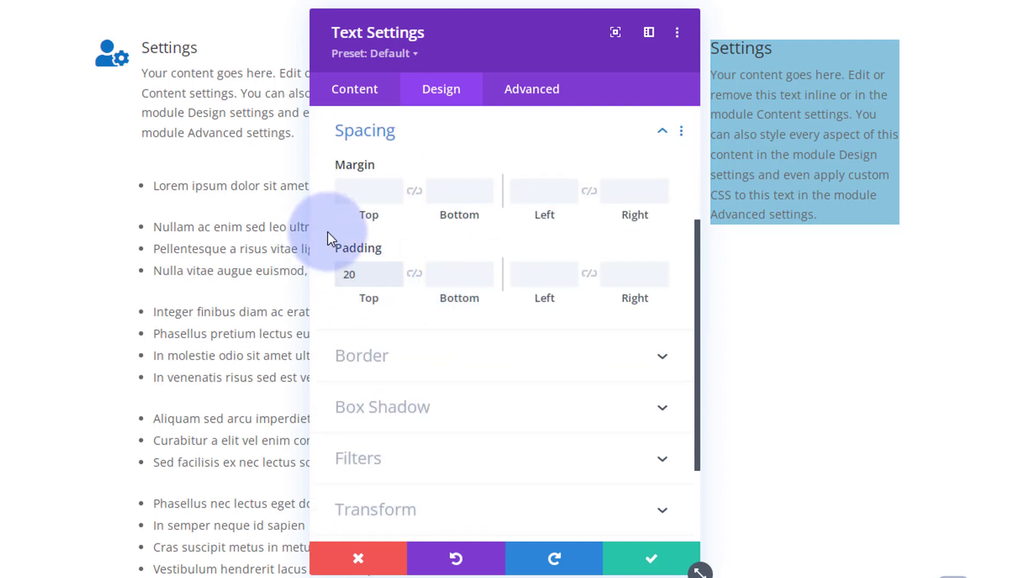
pyautogui.click(415, 274)
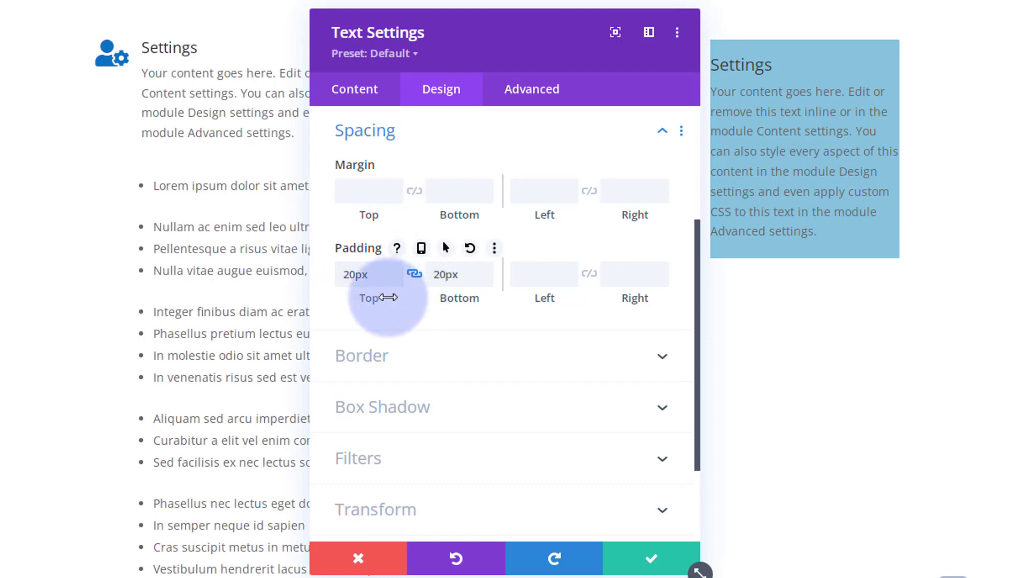
pyautogui.click(534, 279)
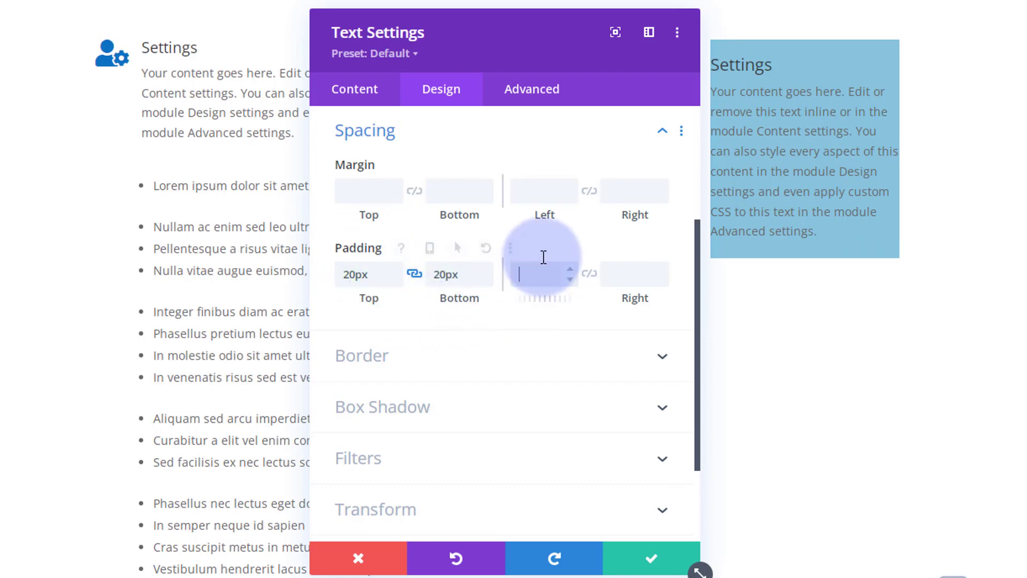
pyautogui.write('20')
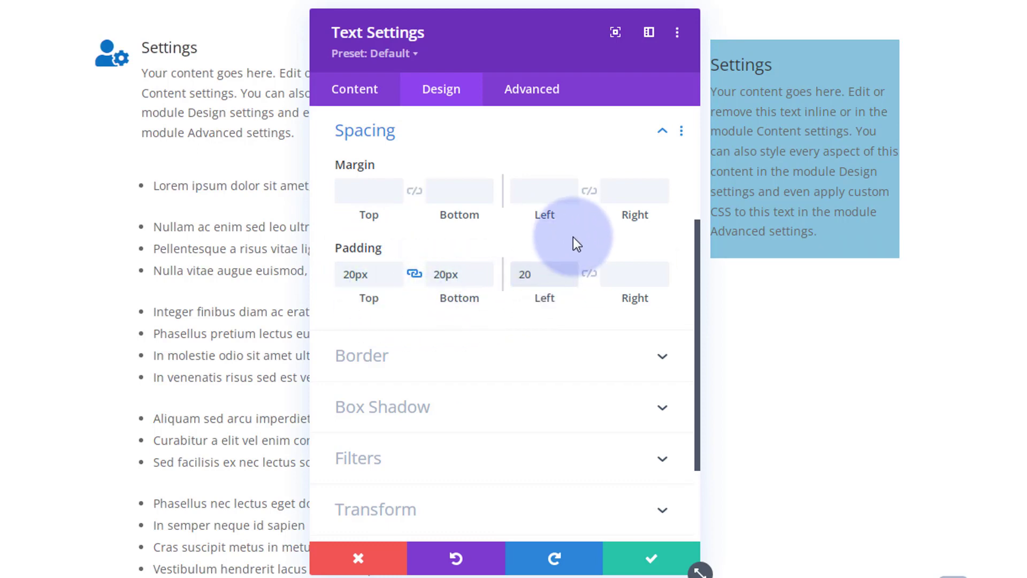
pyautogui.write('px')
pyautogui.click(589, 275)
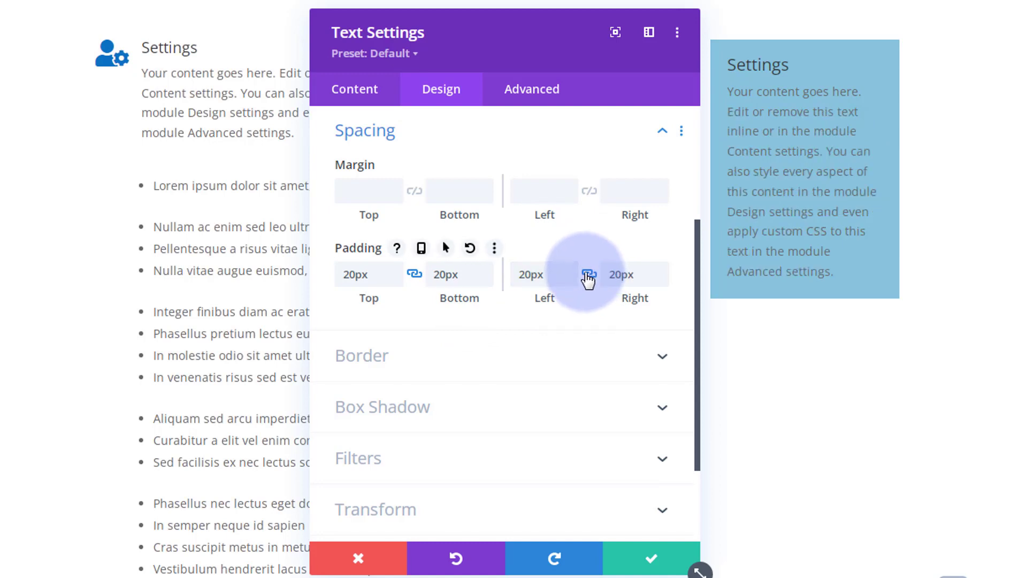
# Move the Text Settings dialog clear of the page columns and examine how the blue box scrolls beside the bullet list
pyautogui.moveTo(428, 37); pyautogui.dragTo(510, 170)
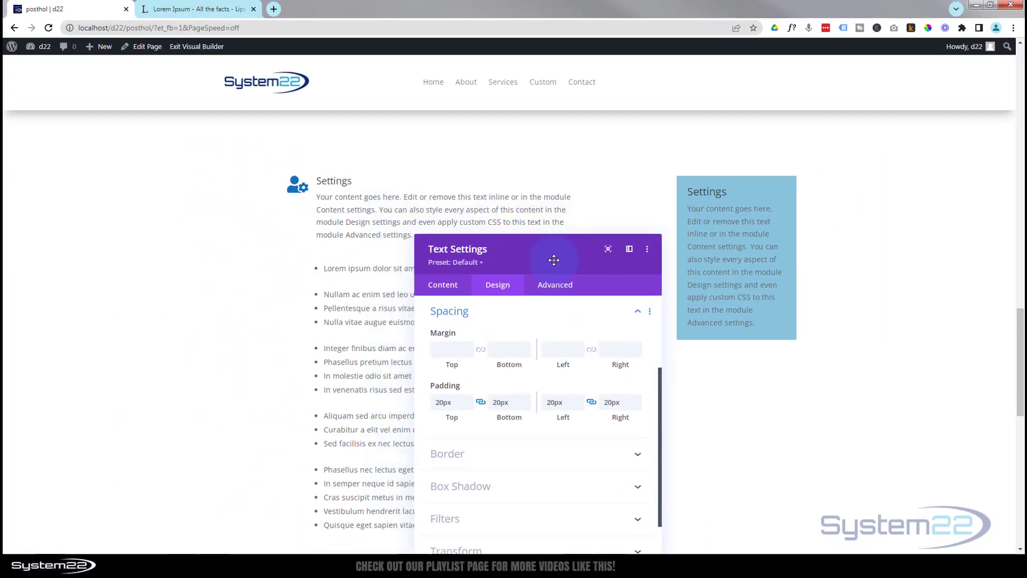
pyautogui.moveTo(553, 260); pyautogui.dragTo(163, 238)
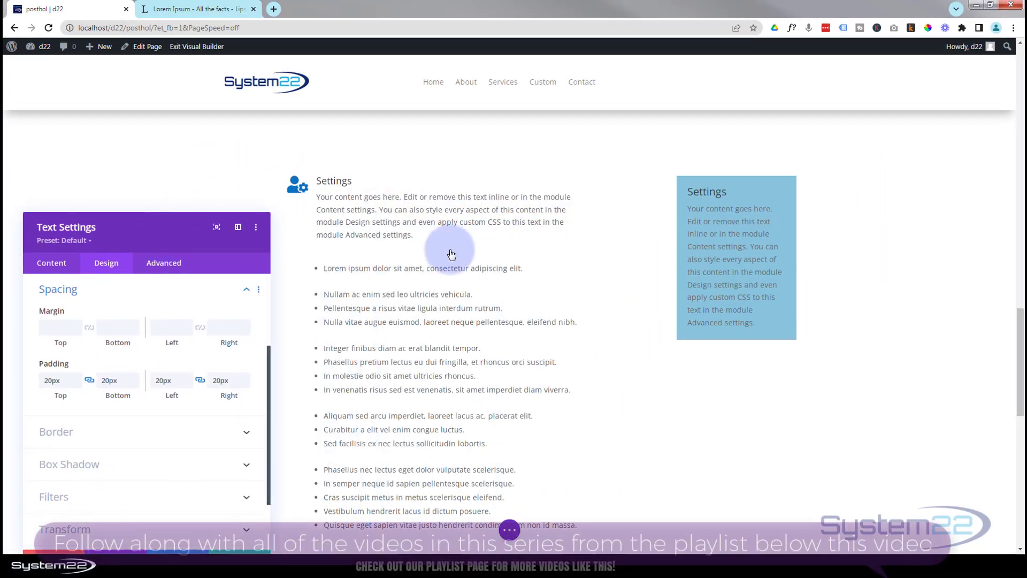
pyautogui.scroll(-4, 451, 254)
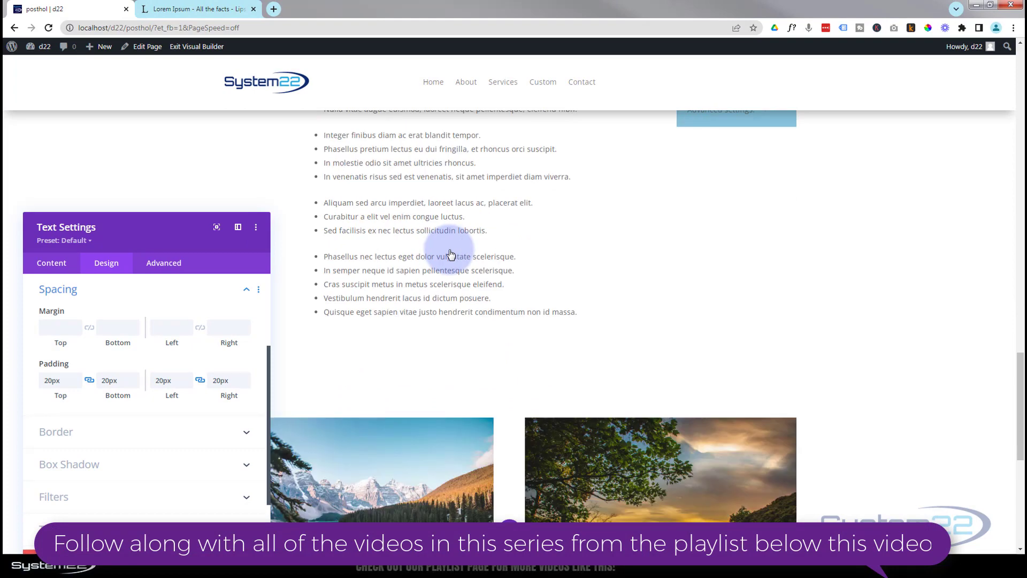
pyautogui.scroll(2, 451, 253)
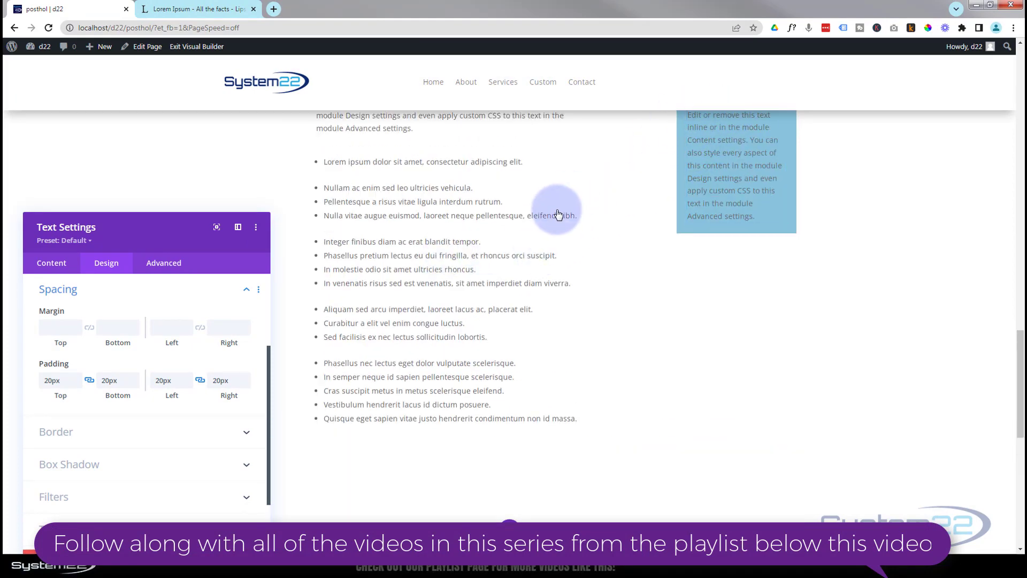
pyautogui.scroll(1, 558, 215)
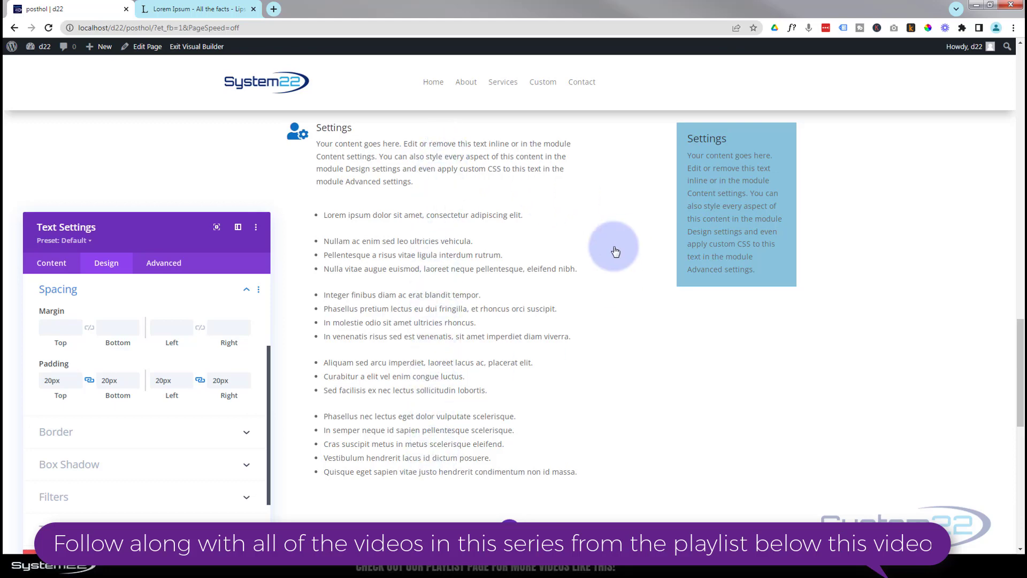
pyautogui.scroll(-3, 610, 254)
pyautogui.scroll(3, 608, 283)
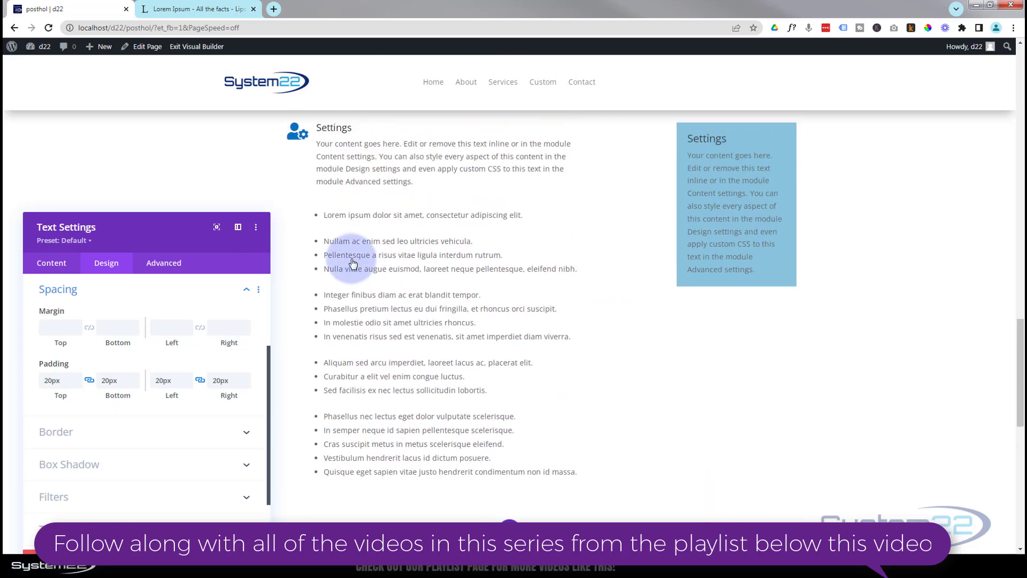
# Set the Text module's sticky position to Stick to Top in its scroll effects
pyautogui.click(162, 264)
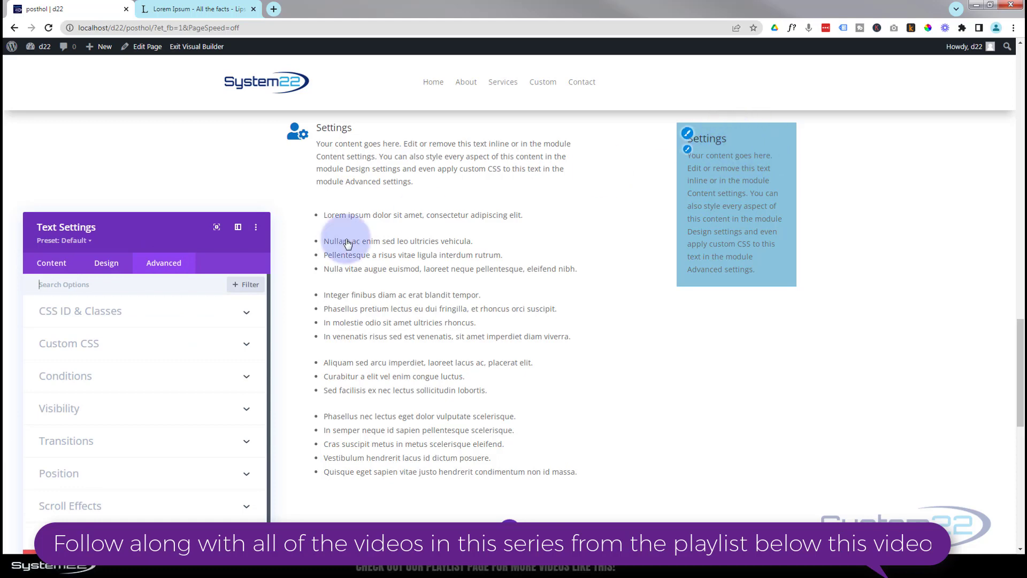
pyautogui.moveTo(179, 236); pyautogui.dragTo(194, 128)
pyautogui.click(184, 400)
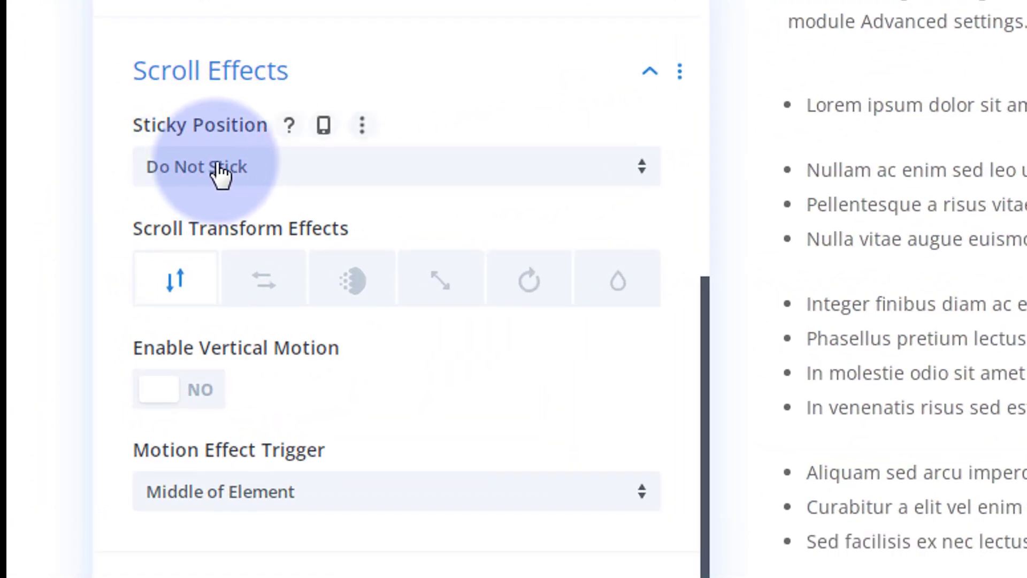
pyautogui.click(315, 181)
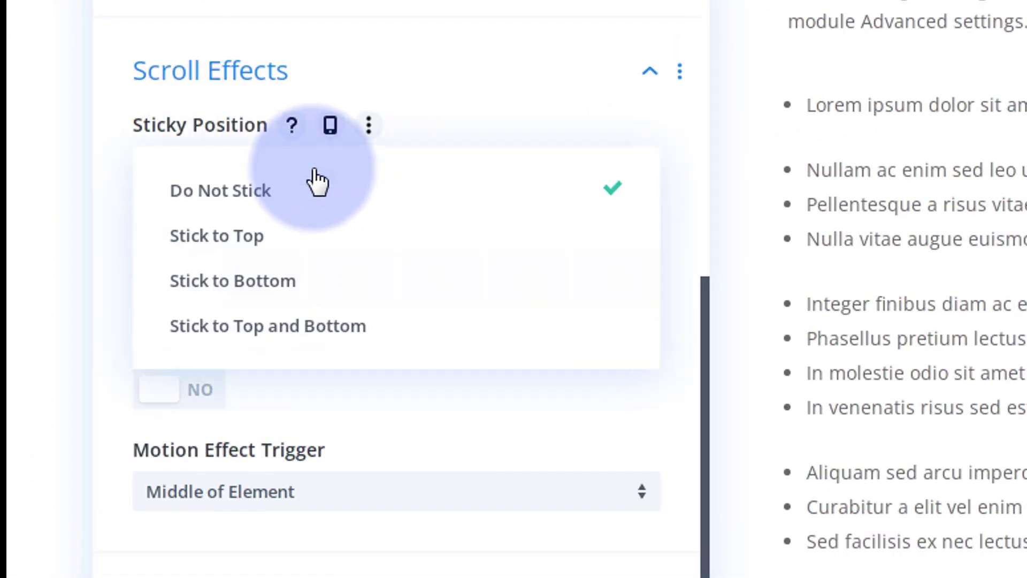
pyautogui.click(249, 245)
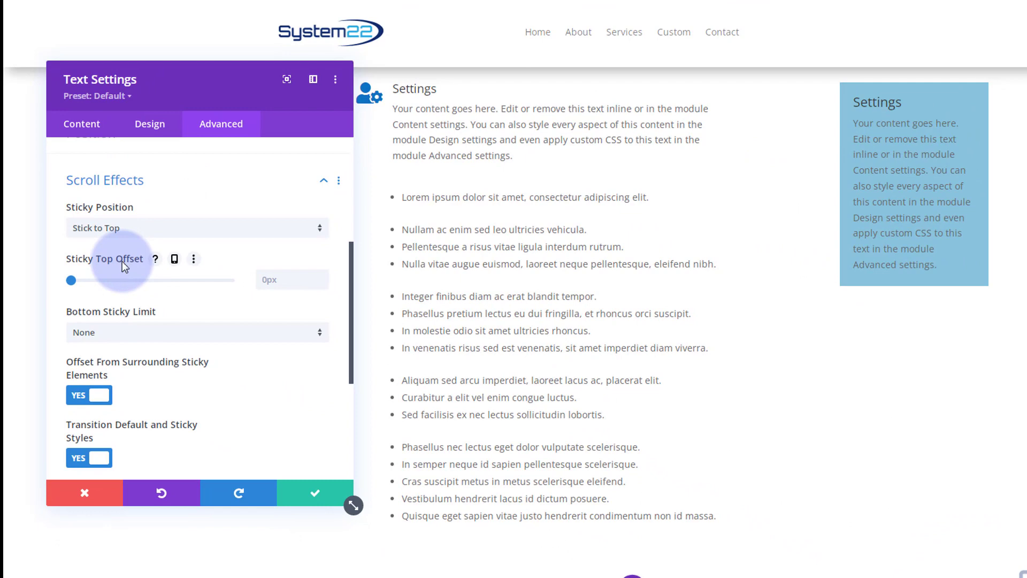
# Set the Text module's sticky top offset to 20px and check its sticky behaviour on the page
pyautogui.scroll(-3, 786, 216)
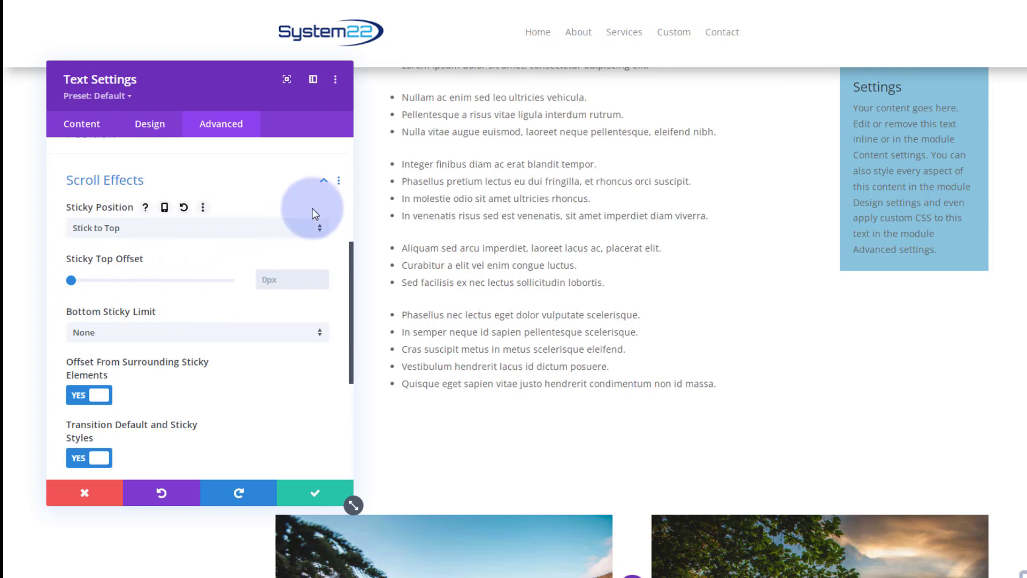
pyautogui.write('20')
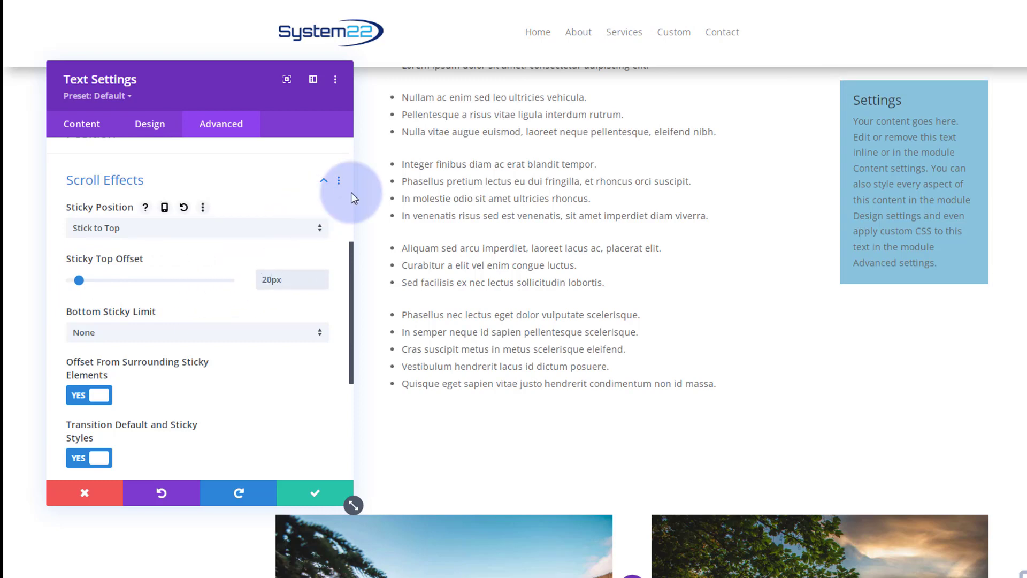
pyautogui.scroll(-4, 733, 201)
pyautogui.scroll(4, 733, 202)
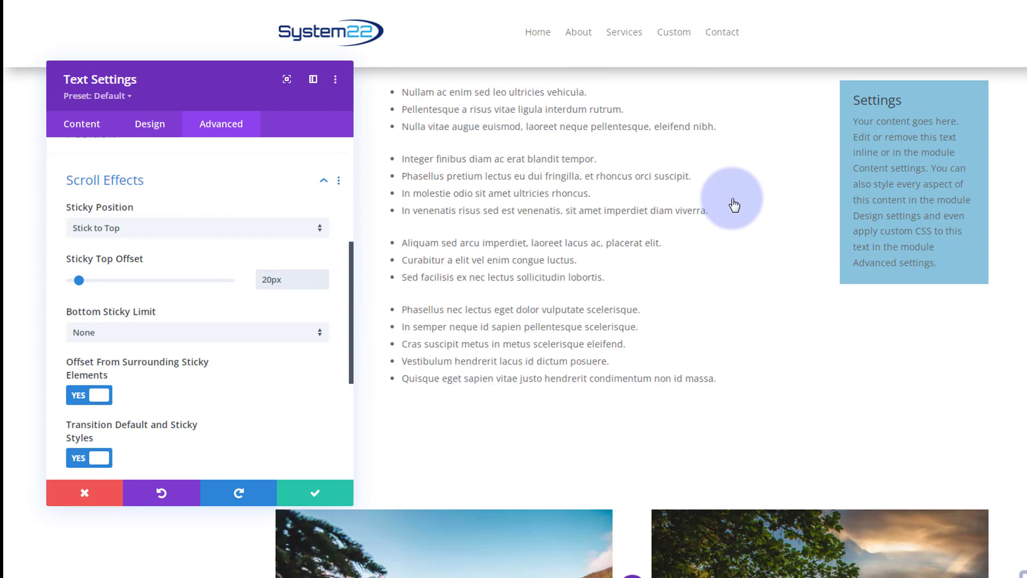
pyautogui.scroll(5, 733, 205)
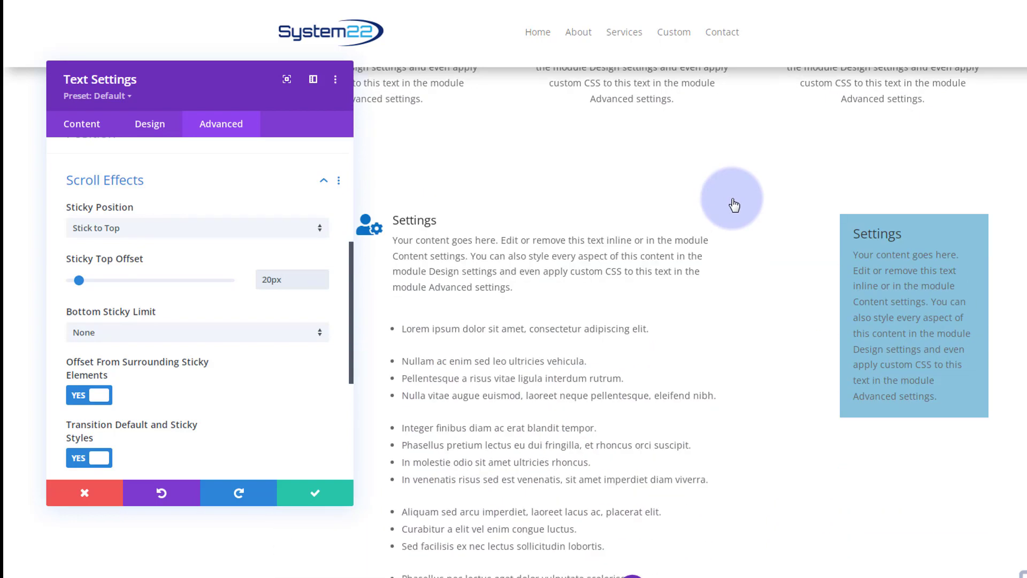
pyautogui.scroll(-3, 733, 205)
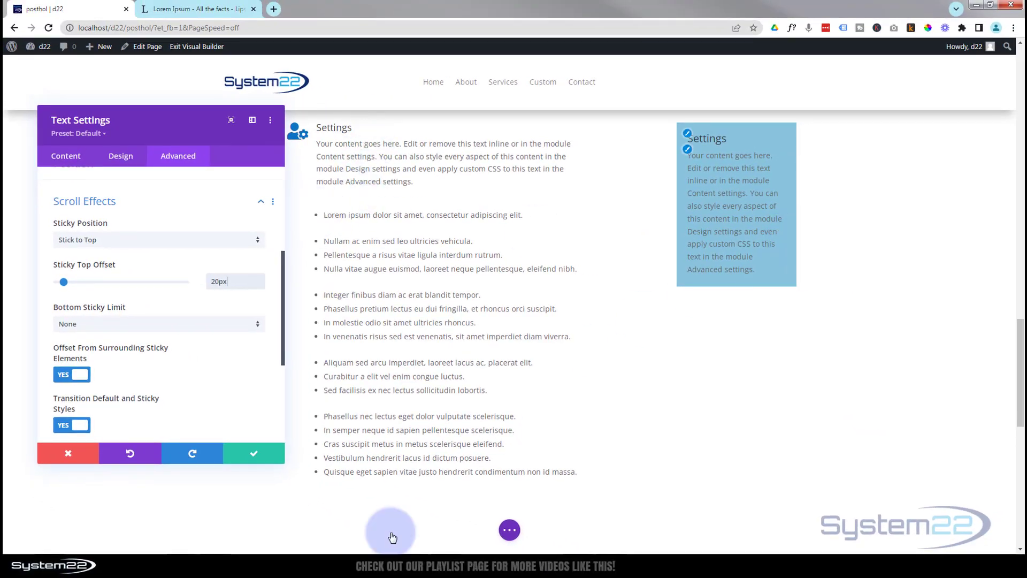
# Examine the section and row layout in wireframe view with the Text Settings dialog moved aside, and return to desktop view
pyautogui.click(510, 530)
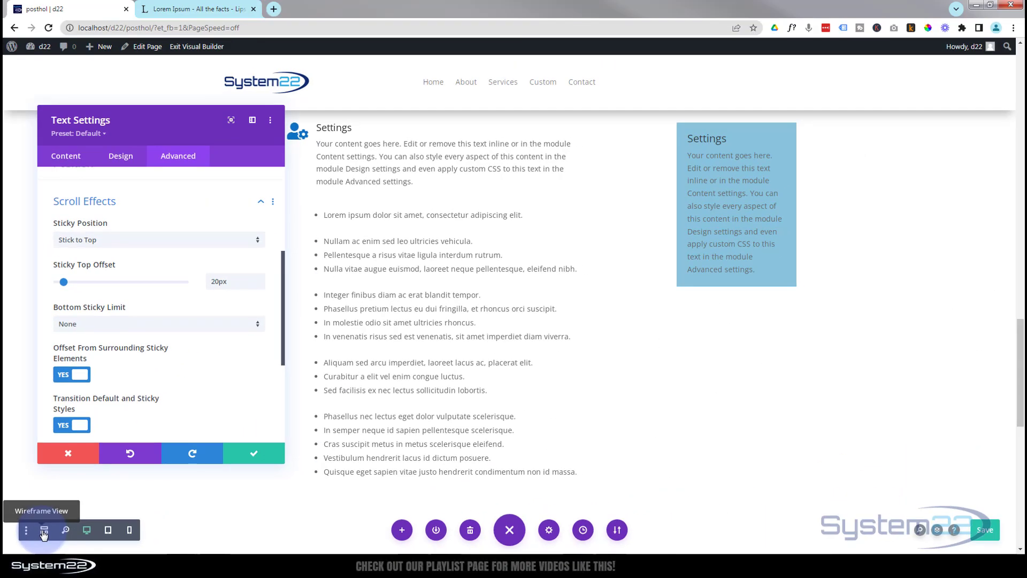
pyautogui.click(44, 529)
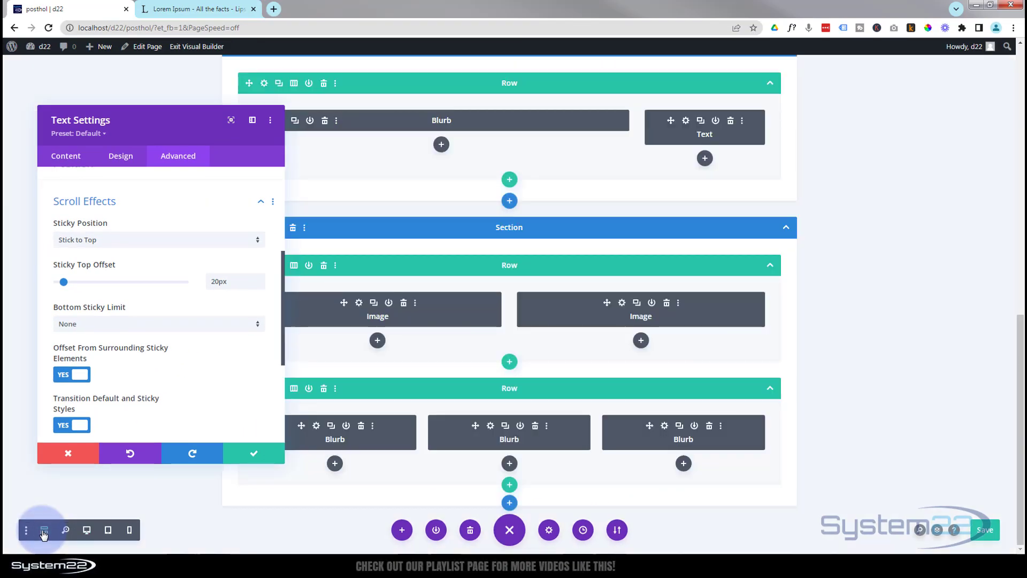
pyautogui.click(380, 298)
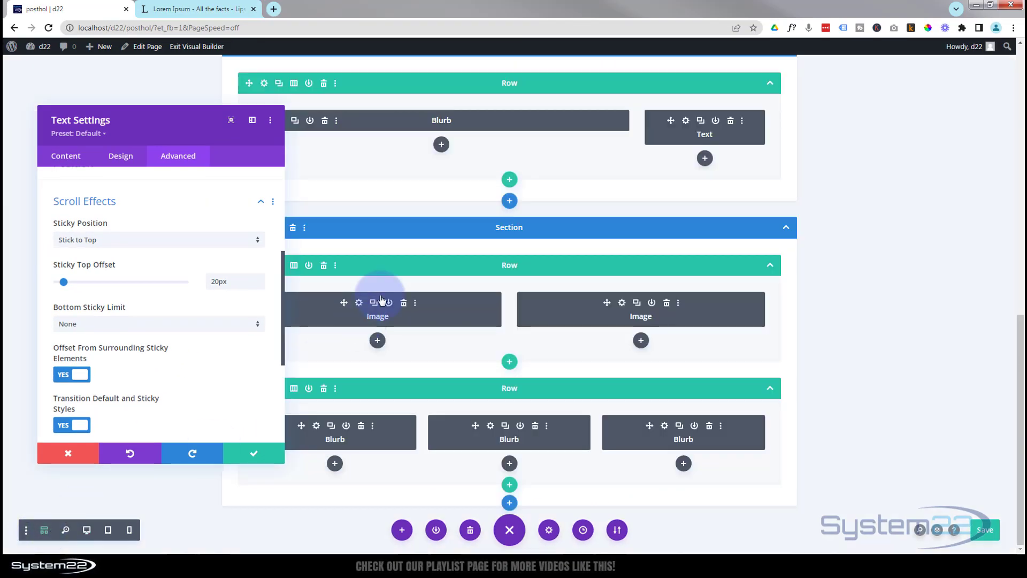
pyautogui.scroll(2, 386, 282)
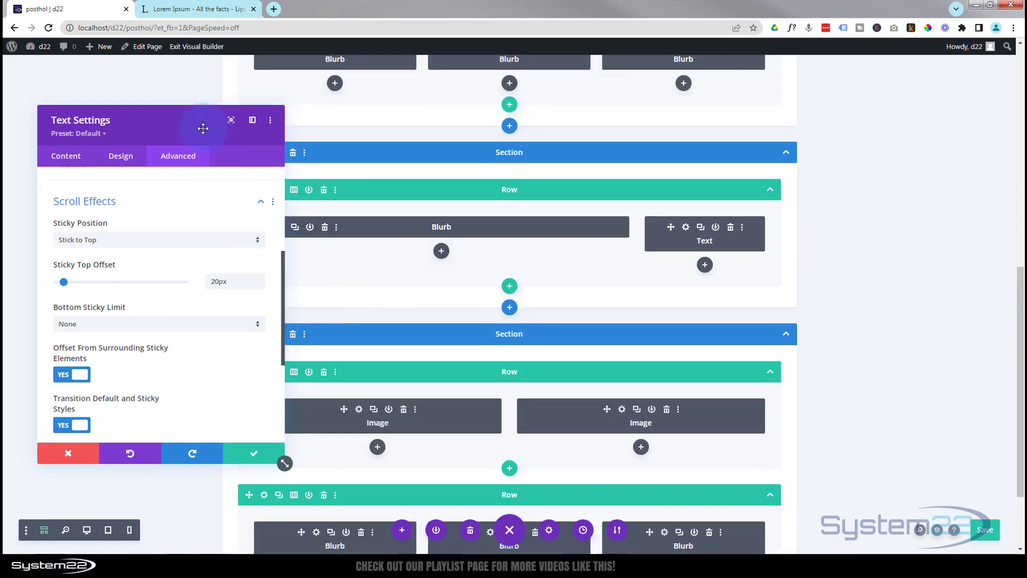
pyautogui.moveTo(203, 129); pyautogui.dragTo(205, 303)
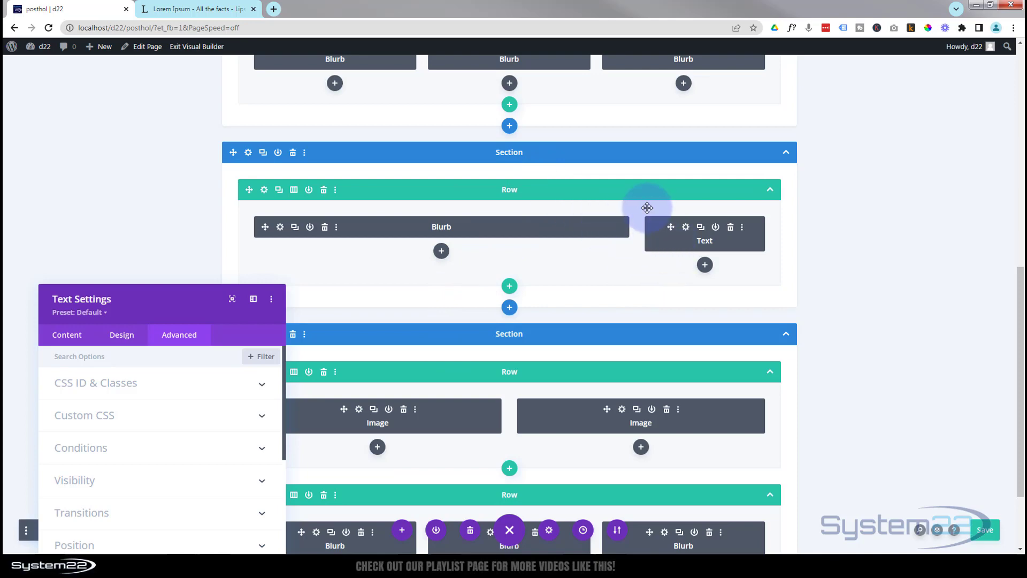
pyautogui.scroll(2, 642, 184)
pyautogui.scroll(-1, 558, 228)
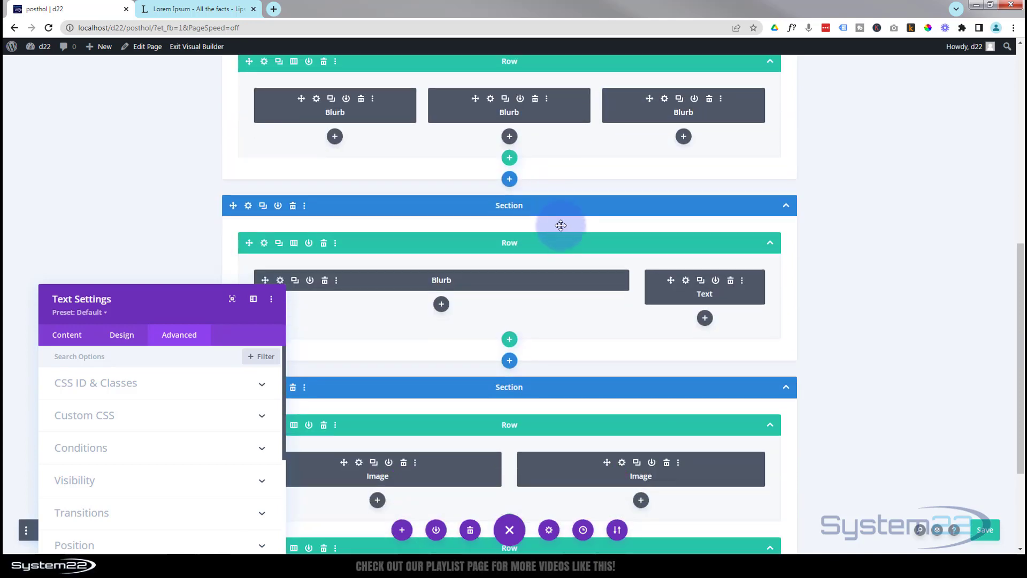
pyautogui.moveTo(133, 305); pyautogui.dragTo(850, 158)
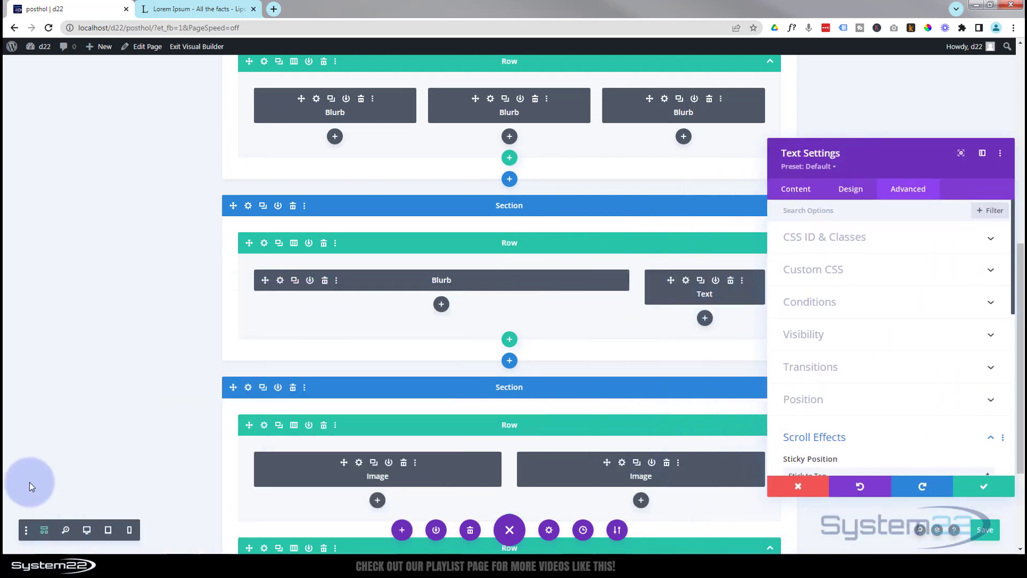
pyautogui.click(88, 529)
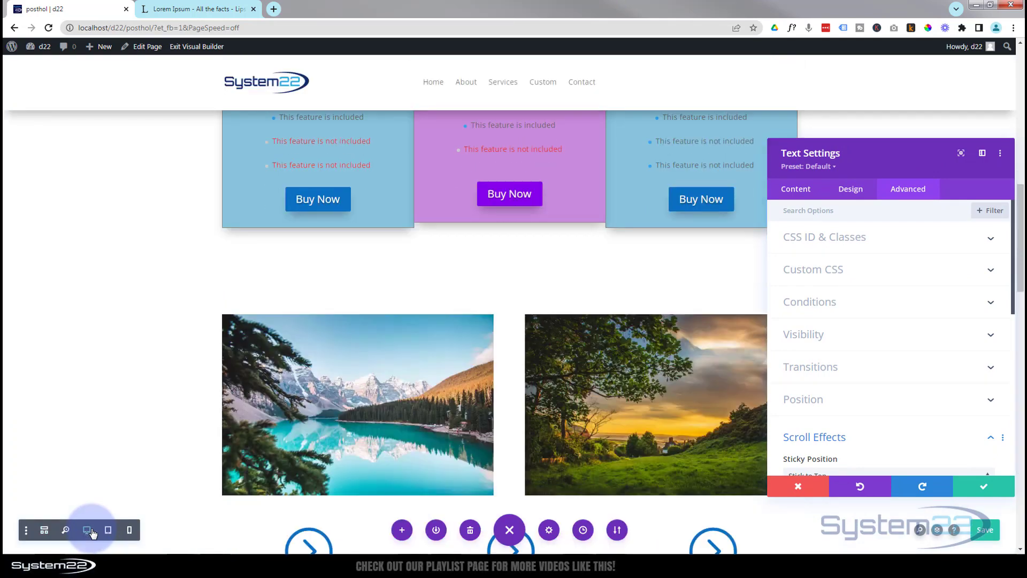
# Set the Text module's bottom sticky limit to Row in its scroll effects
pyautogui.scroll(-4, 151, 424)
pyautogui.scroll(-5, 151, 422)
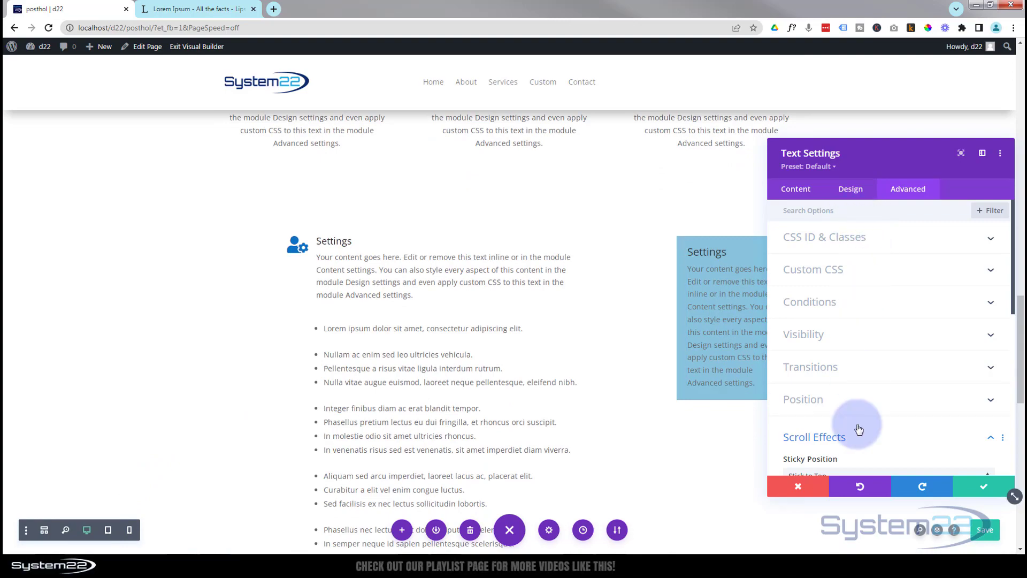
pyautogui.scroll(-4, 870, 422)
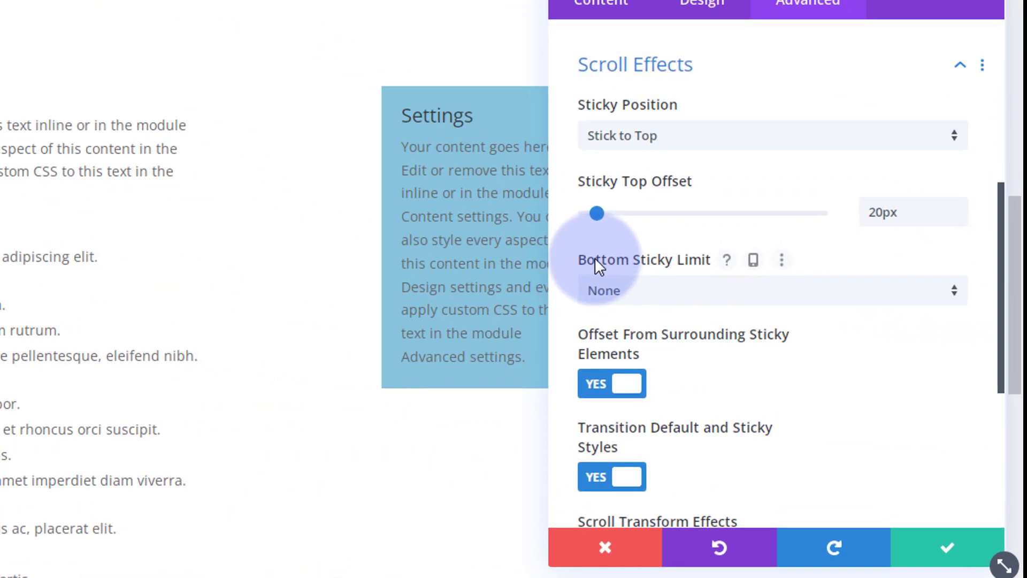
pyautogui.click(657, 285)
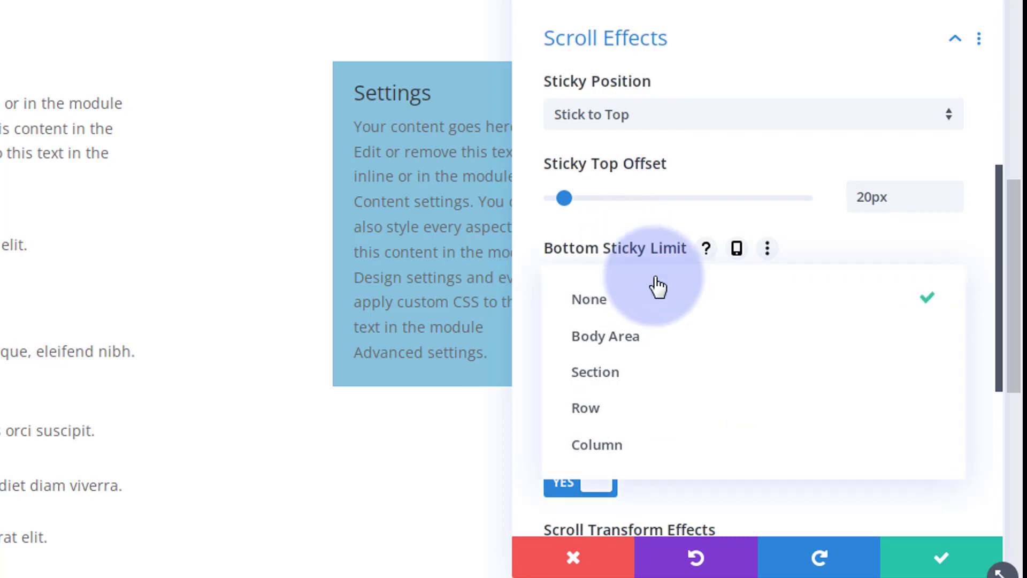
pyautogui.click(613, 417)
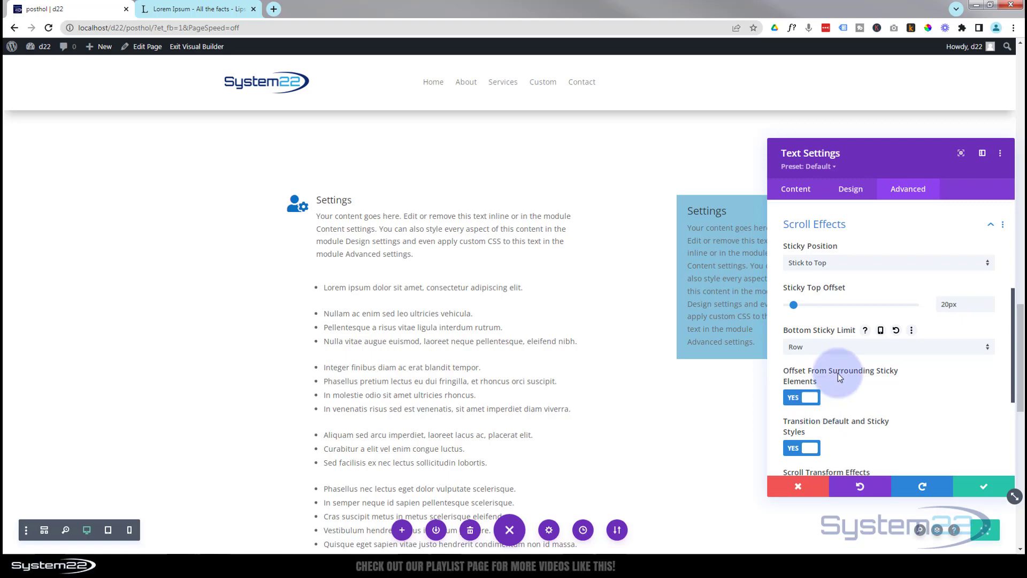
# Move the Text Settings dialog clear of the blue box and examine the box's sticky behaviour through the end of its row
pyautogui.moveTo(929, 179); pyautogui.dragTo(158, 247)
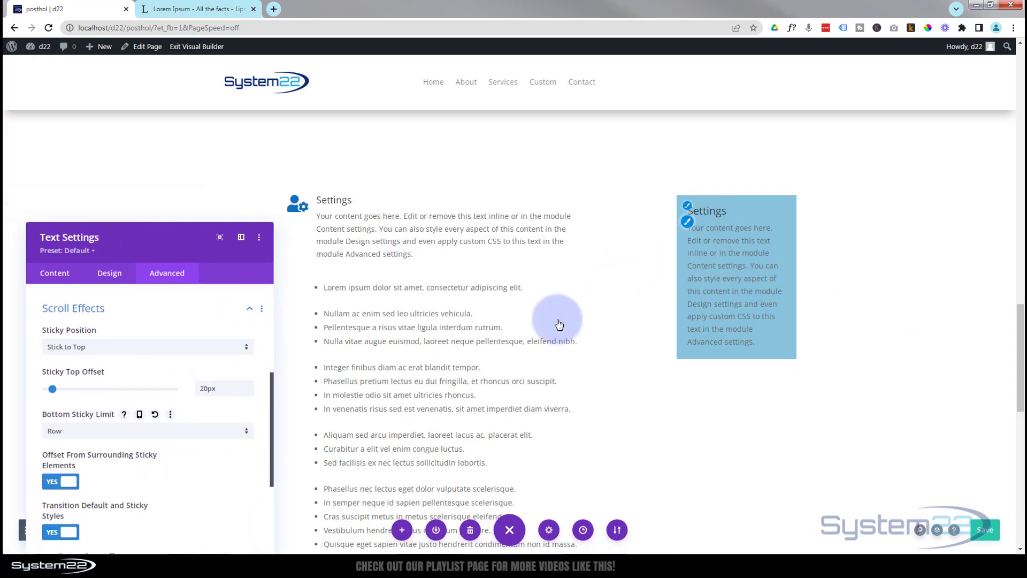
pyautogui.scroll(-1, 605, 319)
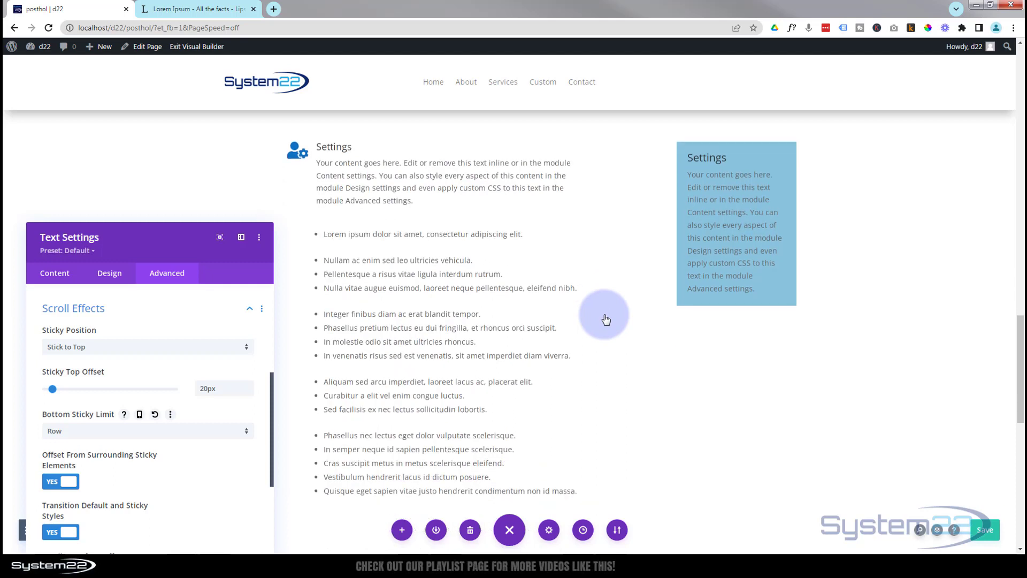
pyautogui.scroll(-1, 605, 319)
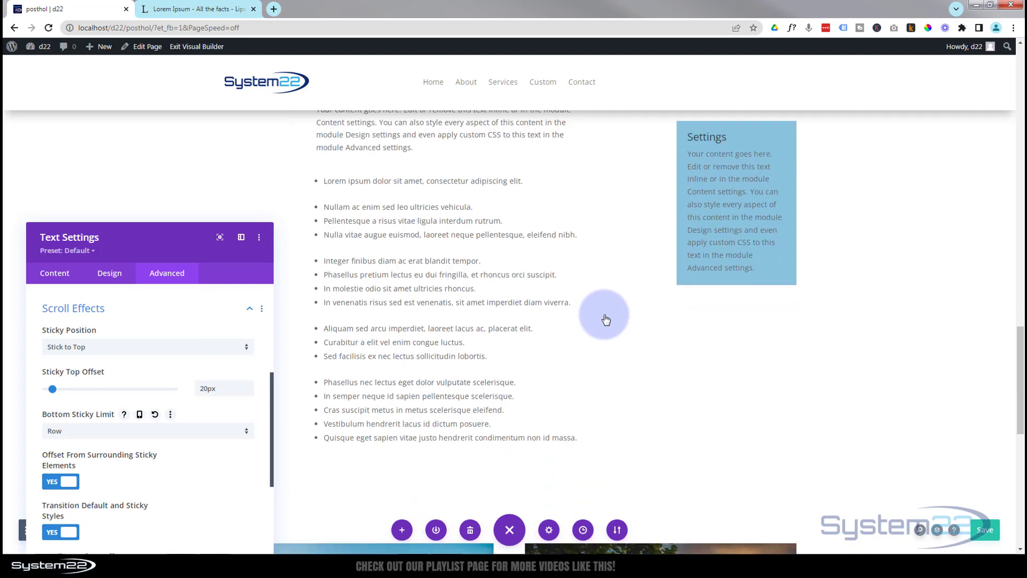
pyautogui.scroll(-2, 606, 319)
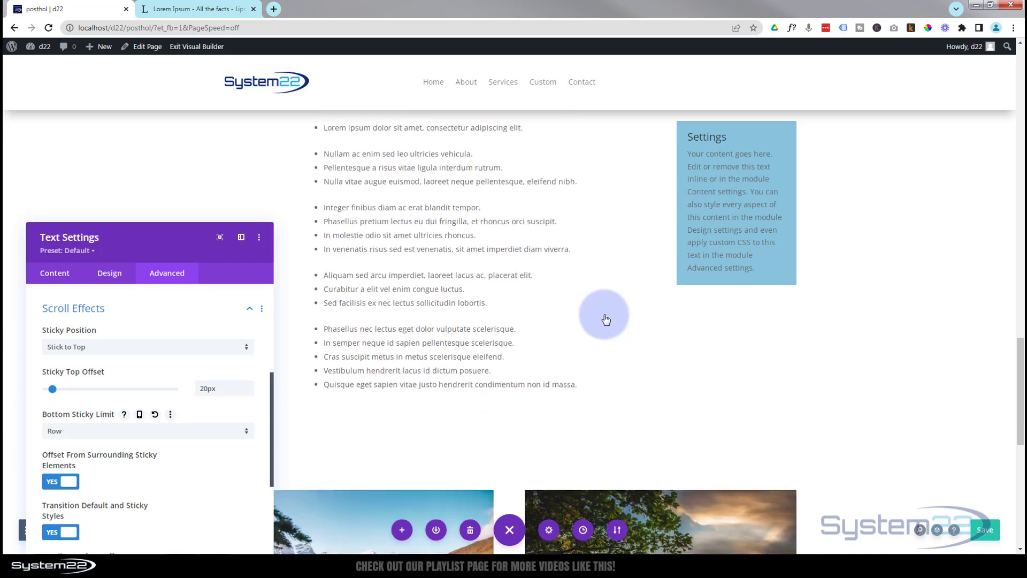
pyautogui.scroll(-1, 606, 319)
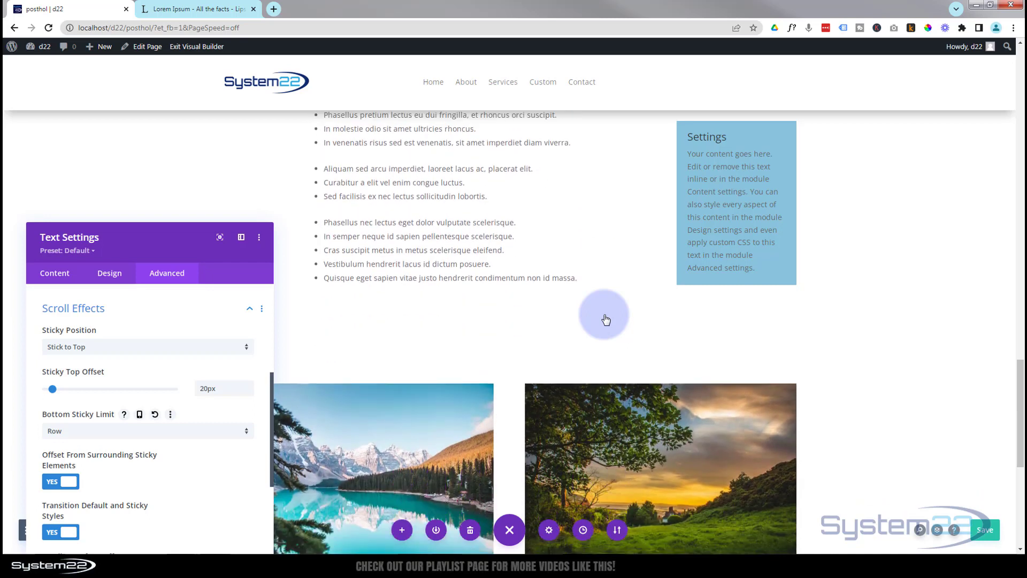
pyautogui.scroll(-1, 605, 318)
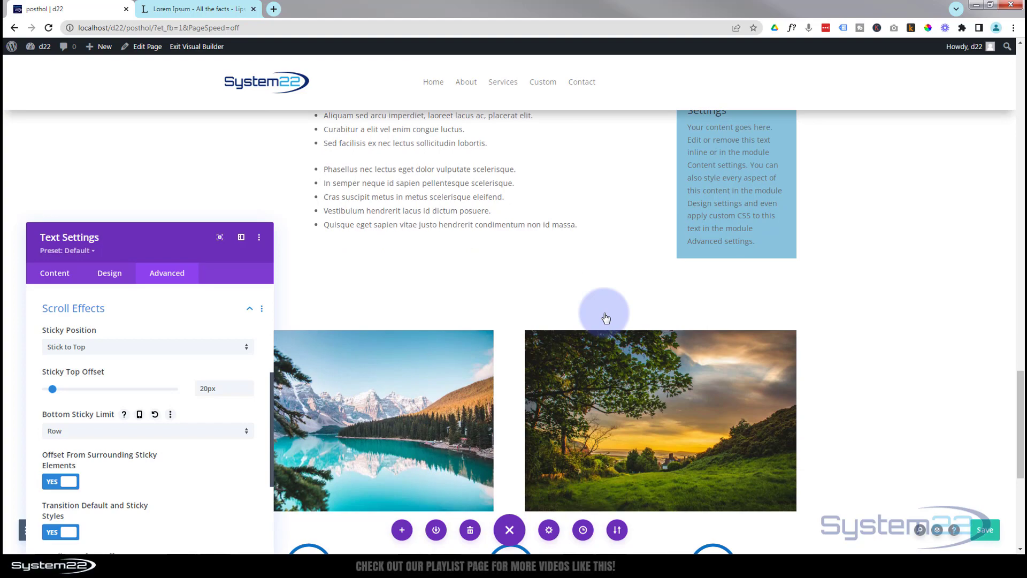
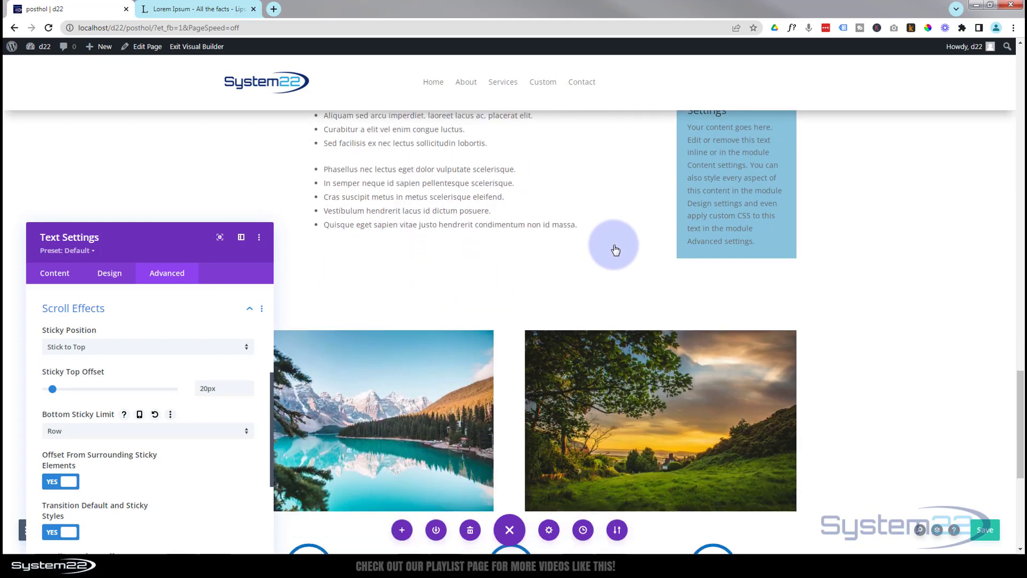
pyautogui.scroll(-3, 616, 248)
pyautogui.scroll(5, 616, 248)
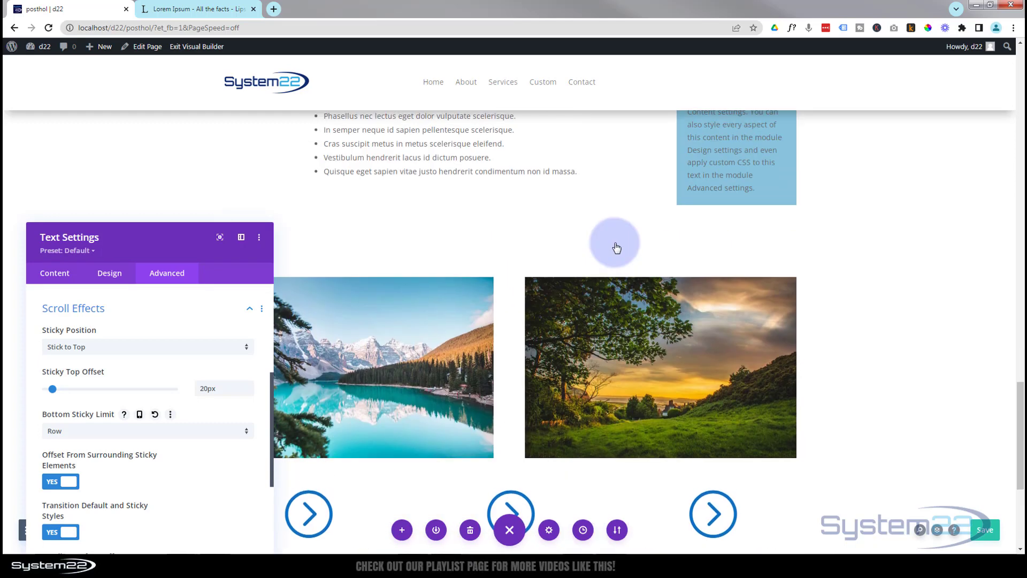
pyautogui.scroll(4, 616, 247)
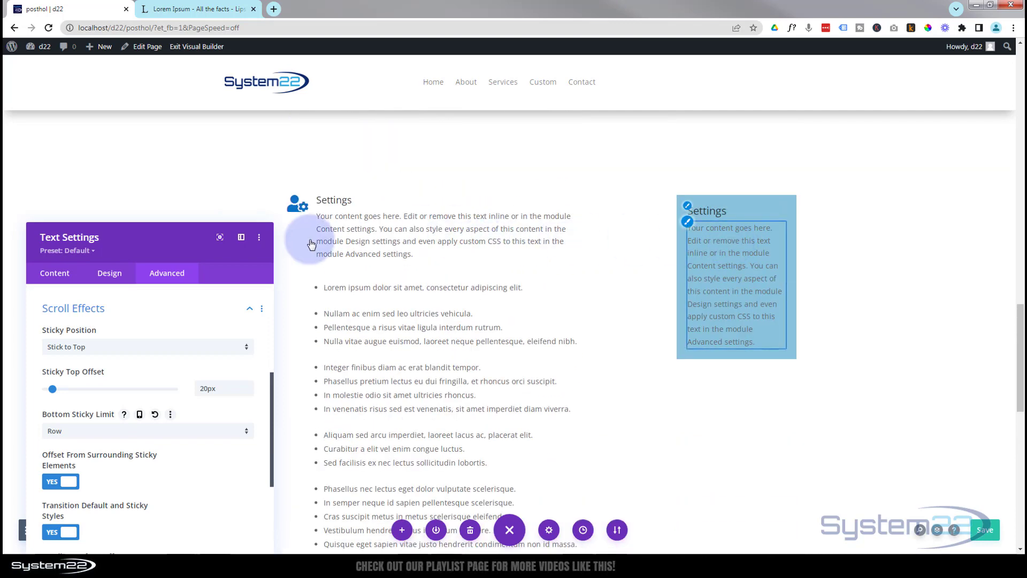
# Enable sticky styles for the Text module's background and make its desktop background transparent
pyautogui.moveTo(192, 227); pyautogui.dragTo(230, 127)
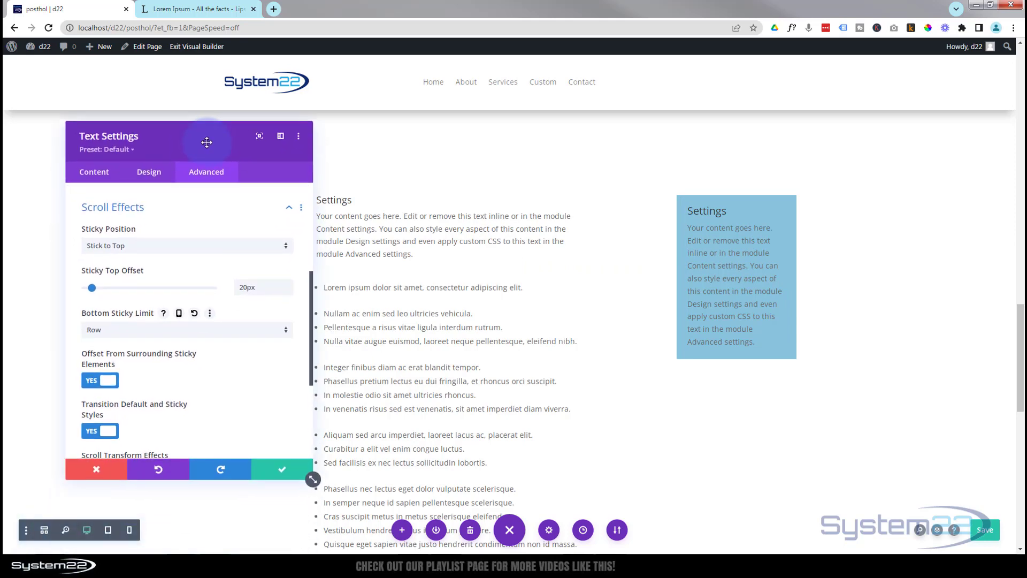
pyautogui.click(96, 174)
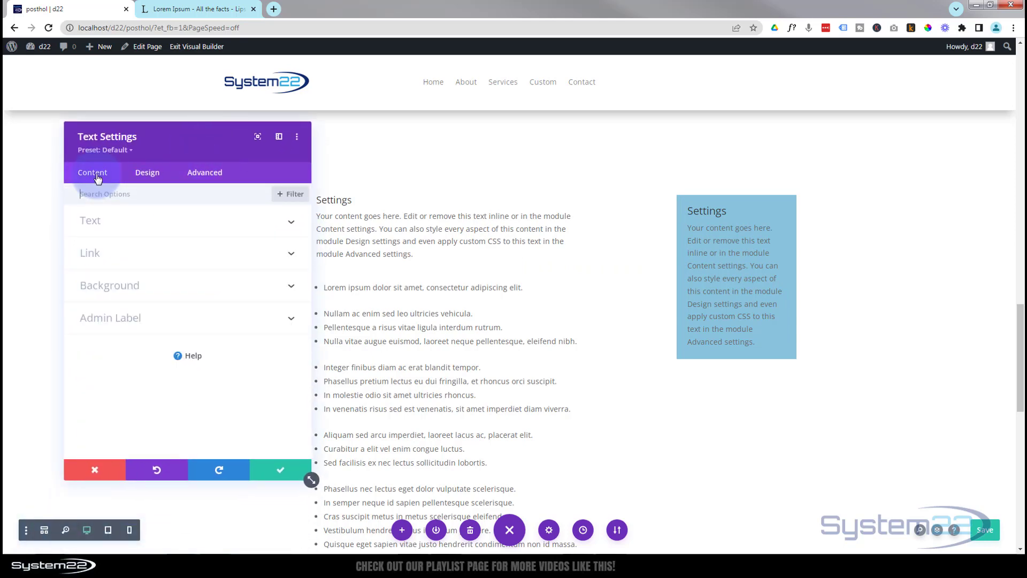
pyautogui.click(183, 295)
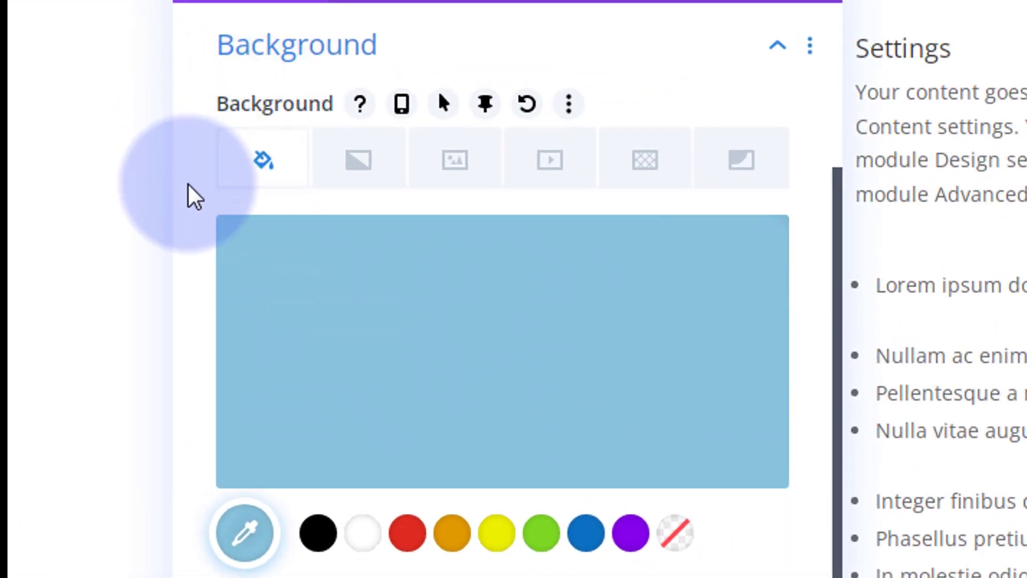
pyautogui.moveTo(265, 102)
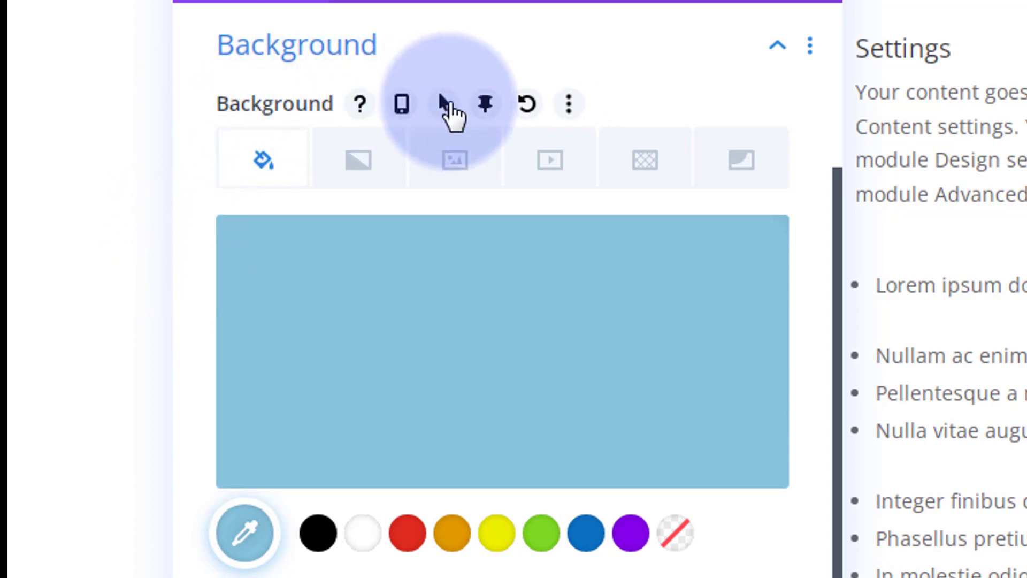
pyautogui.click(486, 104)
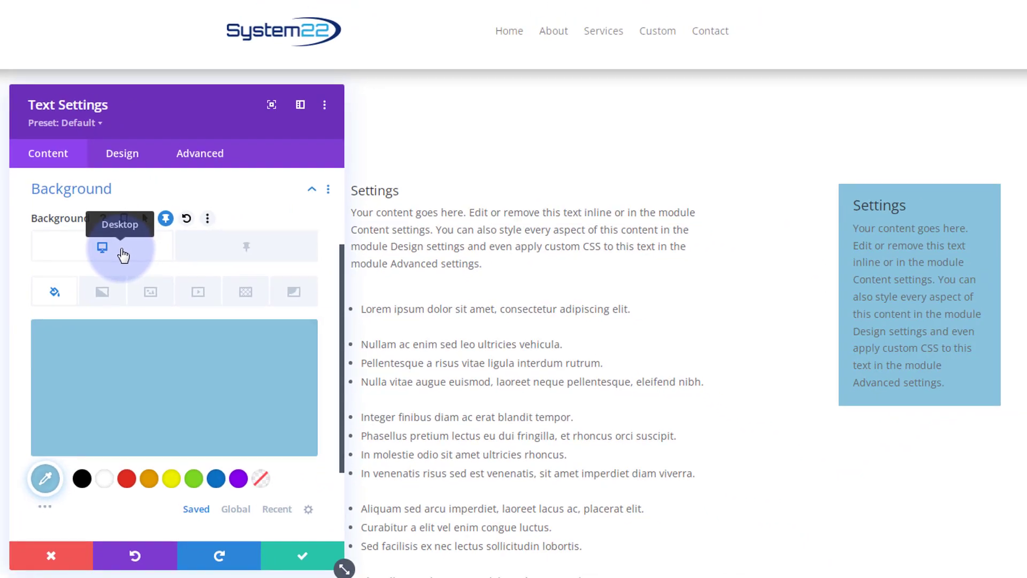
pyautogui.click(261, 479)
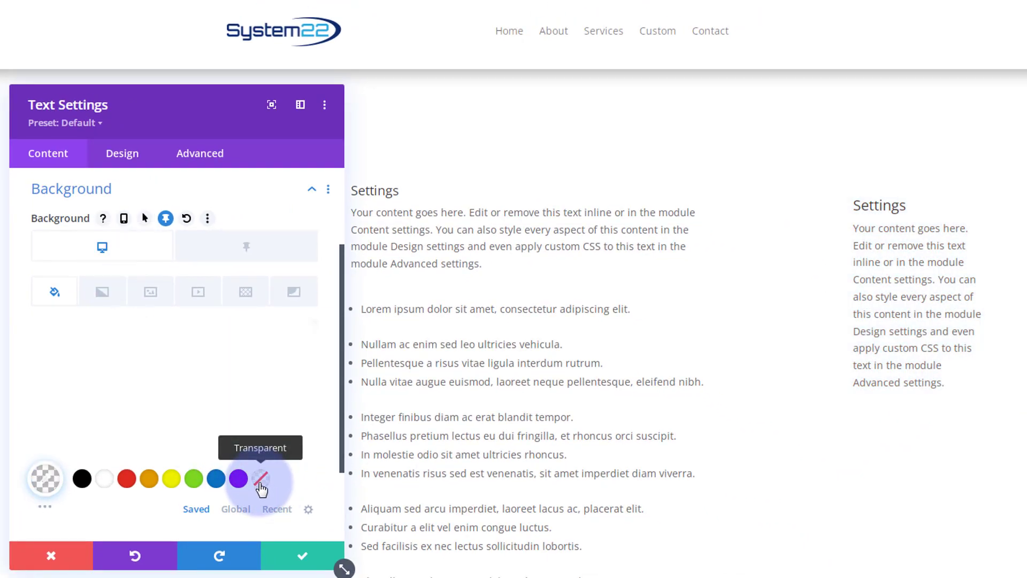
# Set the Text module's sticky background colour to light blue and compare the desktop and sticky backgrounds
pyautogui.click(267, 257)
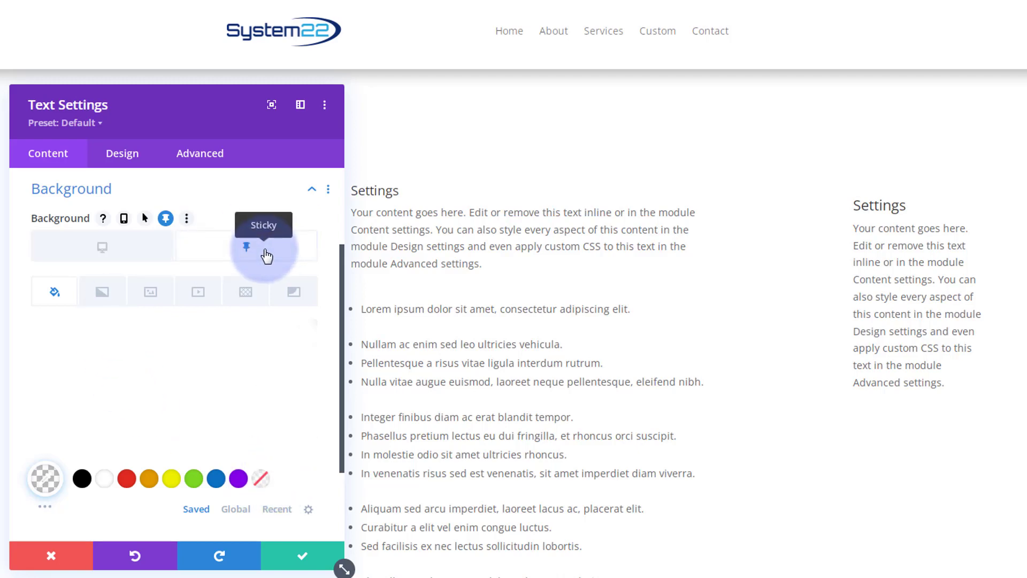
pyautogui.click(46, 508)
pyautogui.scroll(-4, 110, 385)
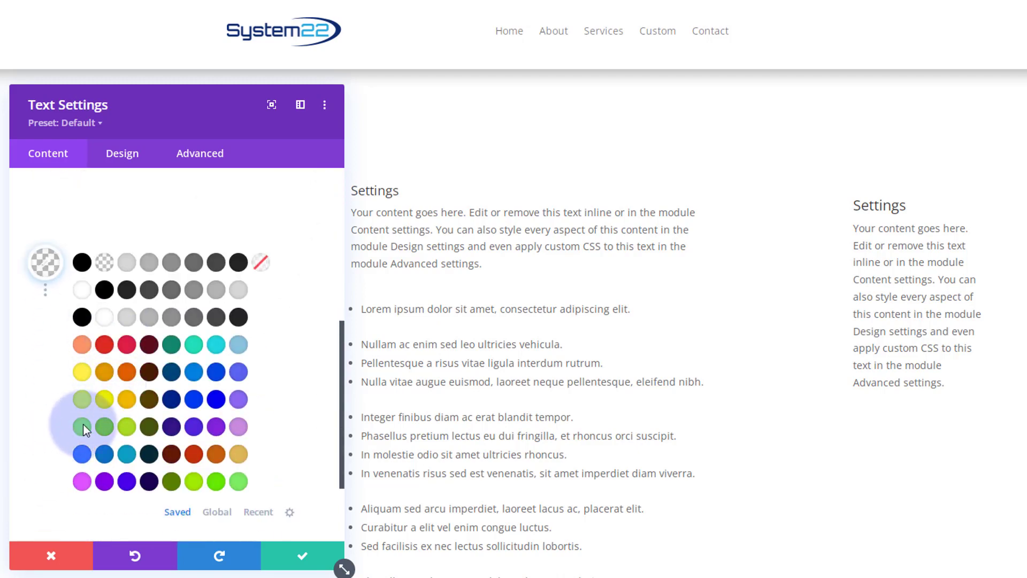
pyautogui.click(239, 345)
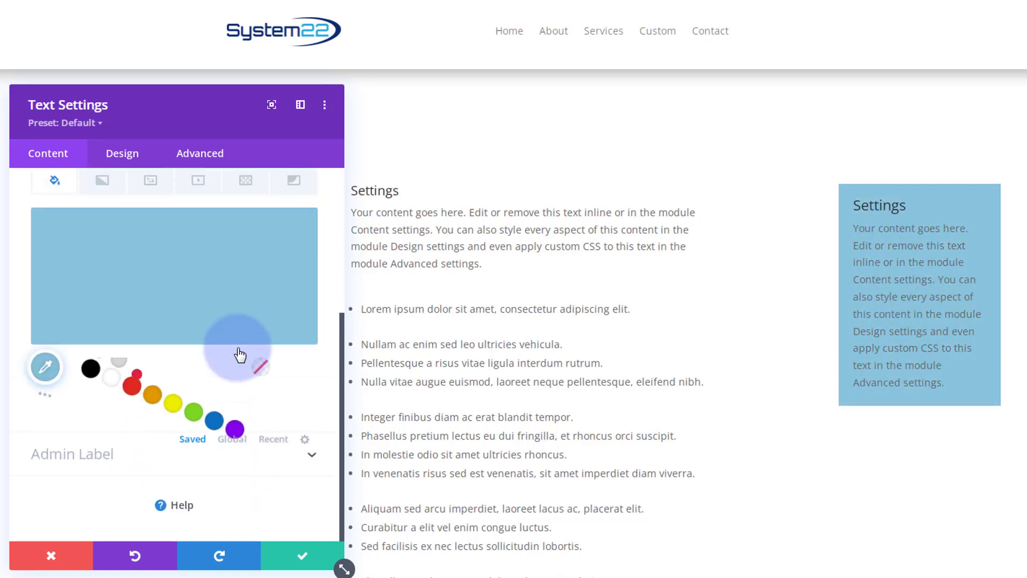
pyautogui.scroll(3, 128, 434)
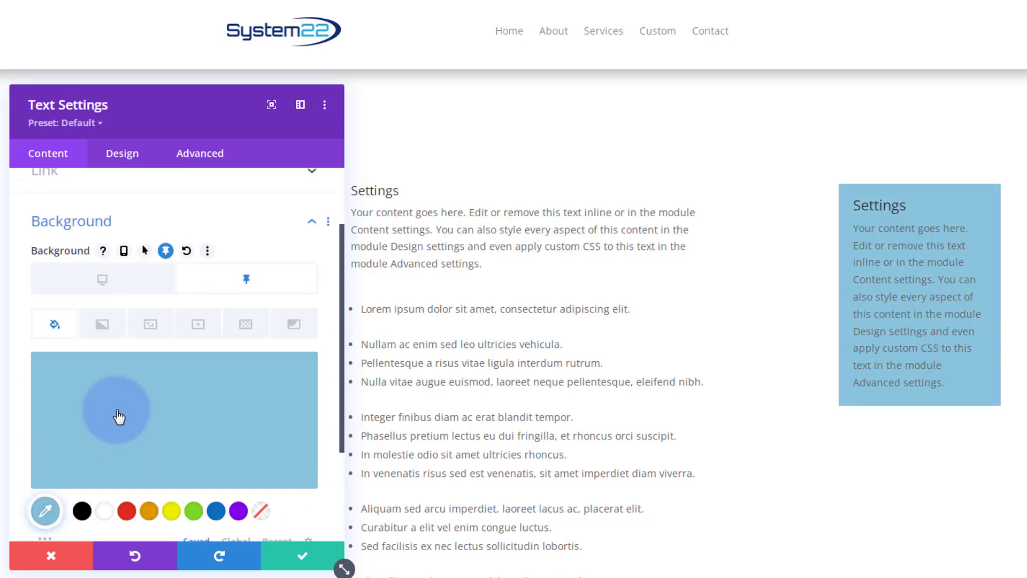
pyautogui.click(103, 289)
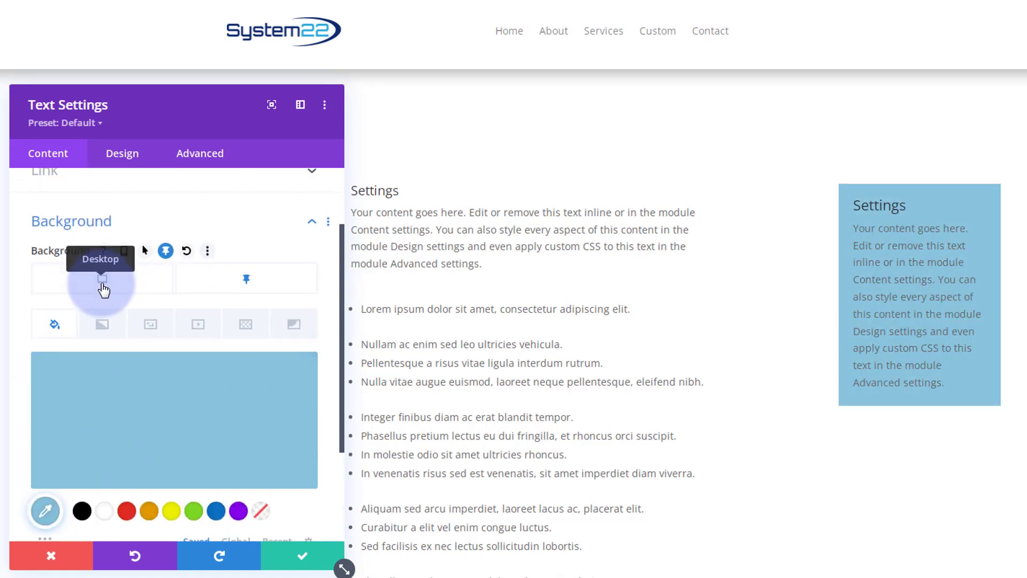
pyautogui.click(222, 289)
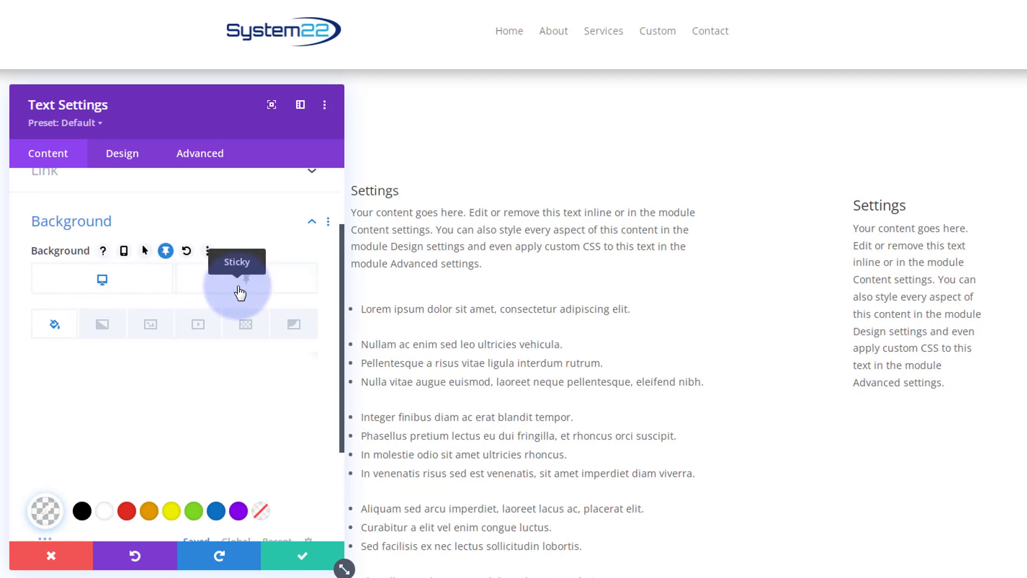
pyautogui.click(240, 291)
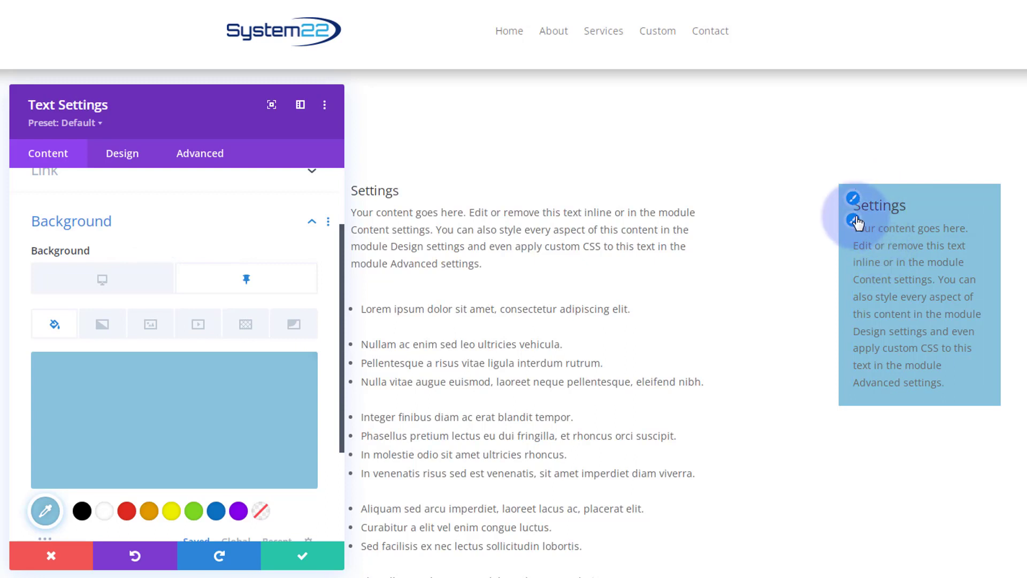
# Enable sticky styles for the Text module's Heading 3 text color and make its desktop color transparent
pyautogui.click(124, 155)
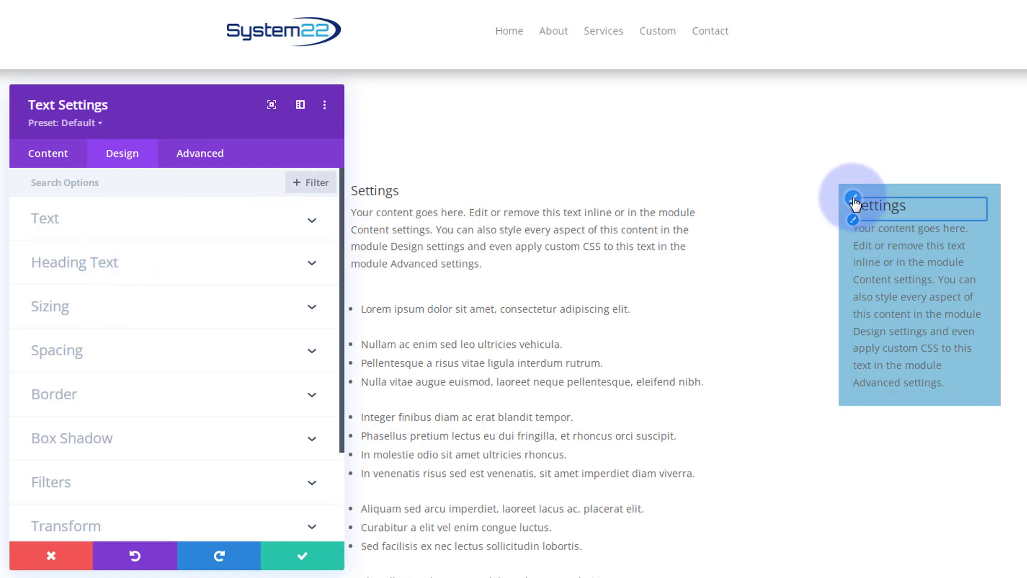
pyautogui.click(853, 199)
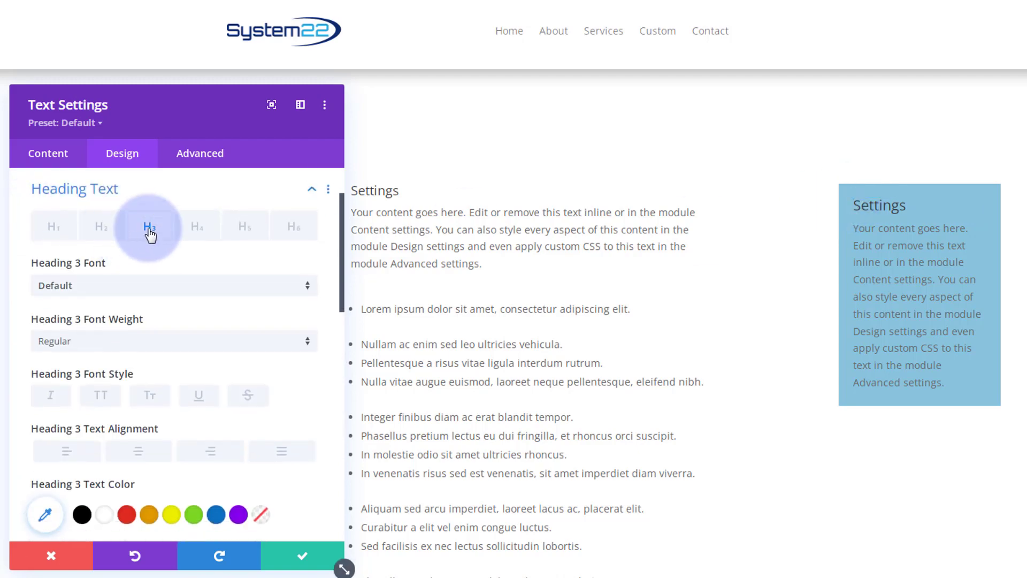
pyautogui.scroll(-3, 172, 334)
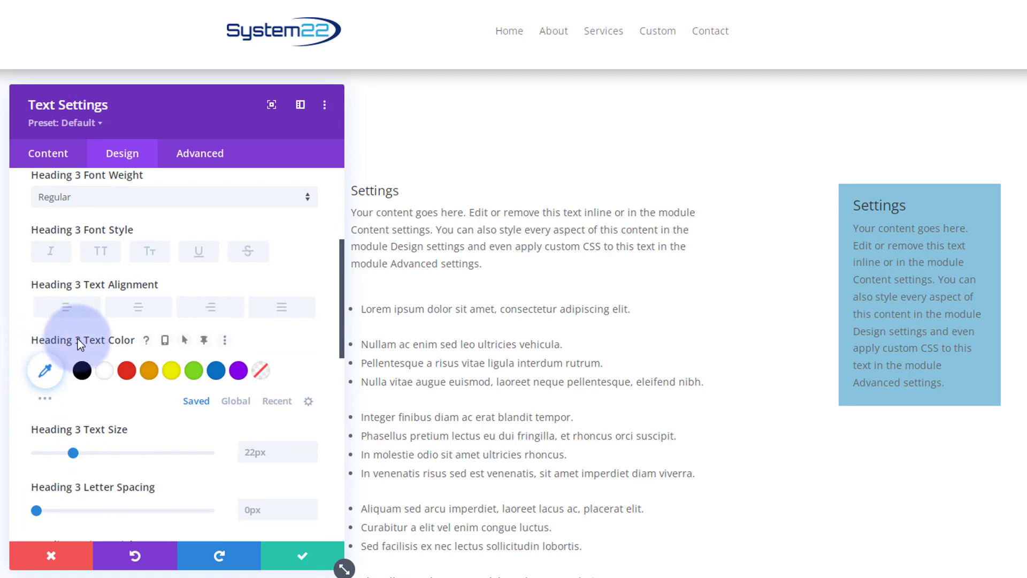
pyautogui.click(211, 341)
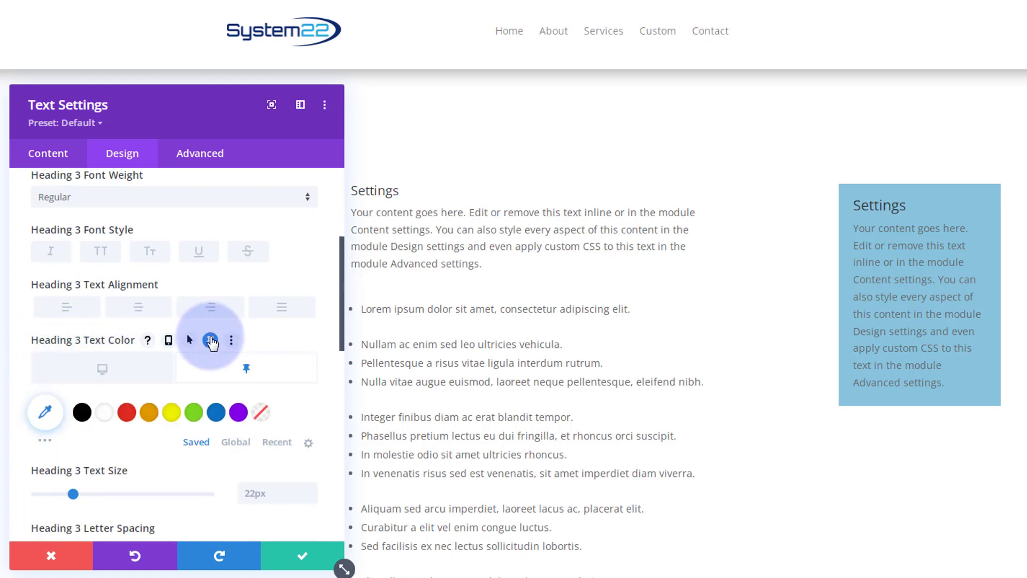
pyautogui.click(102, 369)
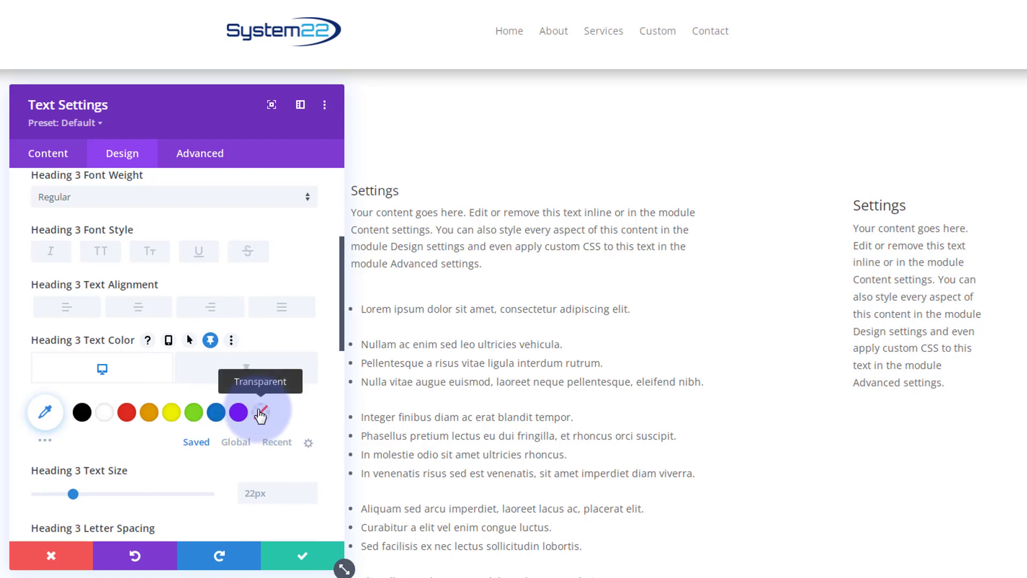
pyautogui.click(260, 414)
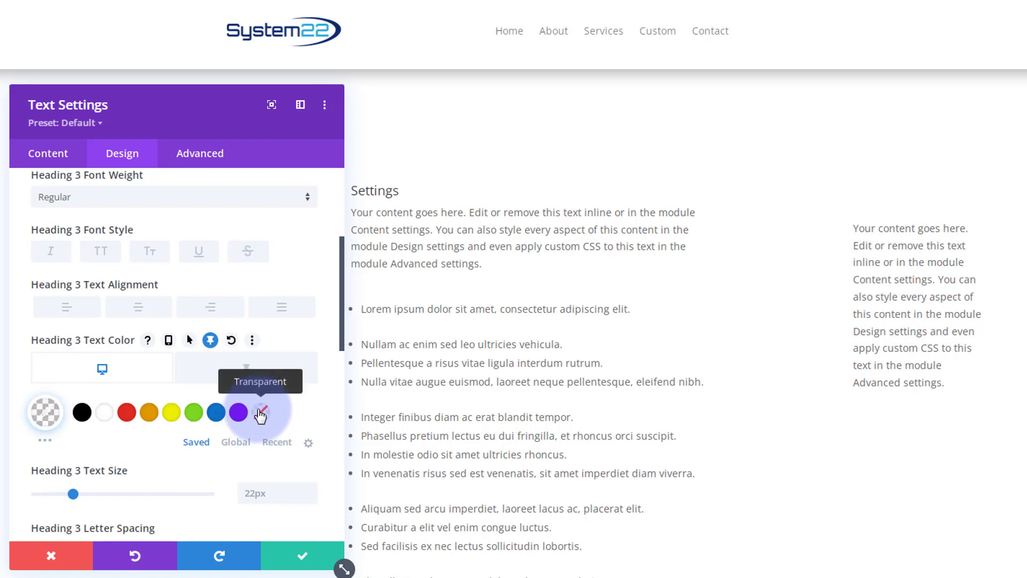
# Set the Heading 3 sticky text color to dark grey #474747
pyautogui.click(221, 379)
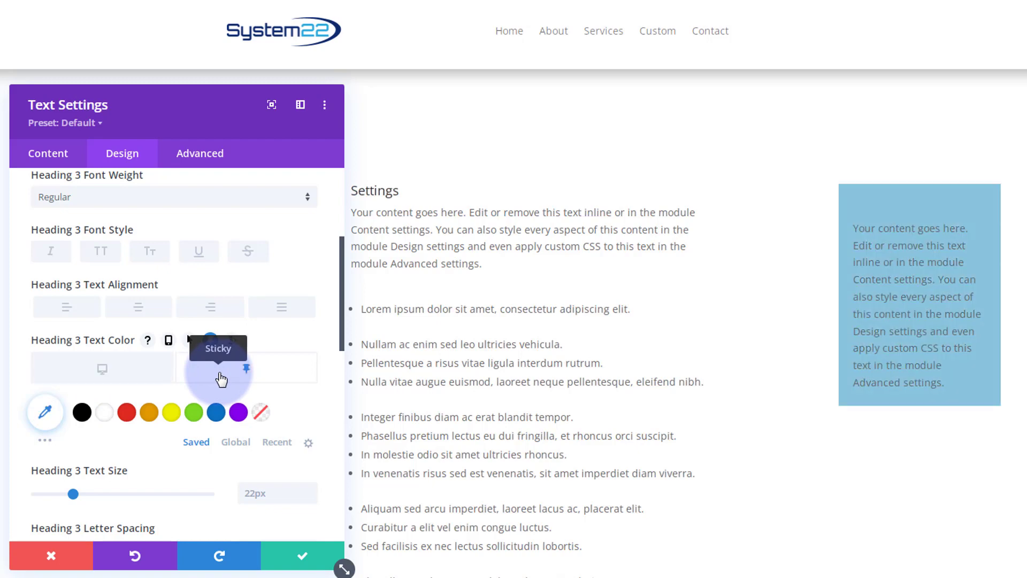
pyautogui.click(83, 412)
pyautogui.scroll(-3, 83, 412)
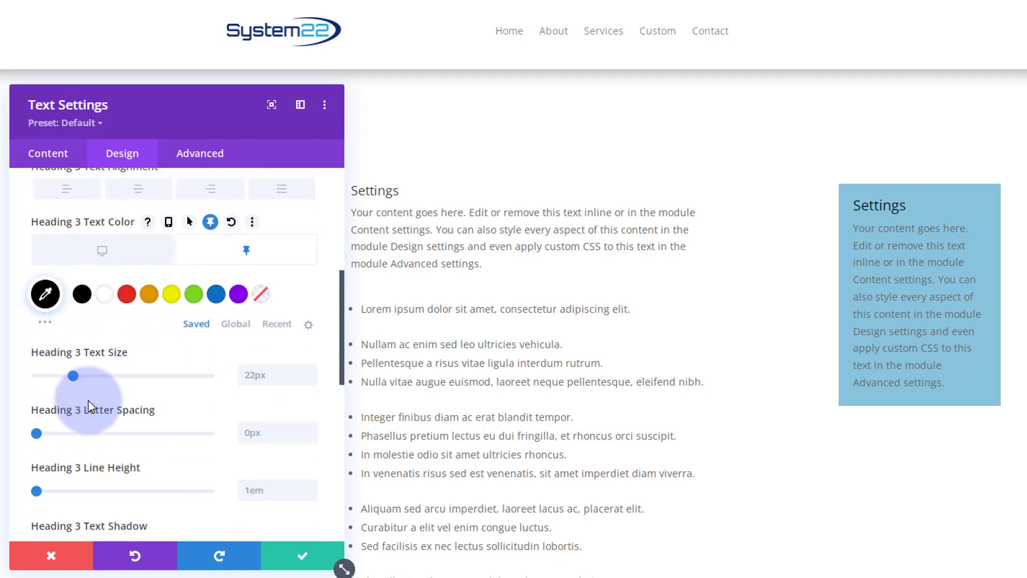
pyautogui.click(44, 299)
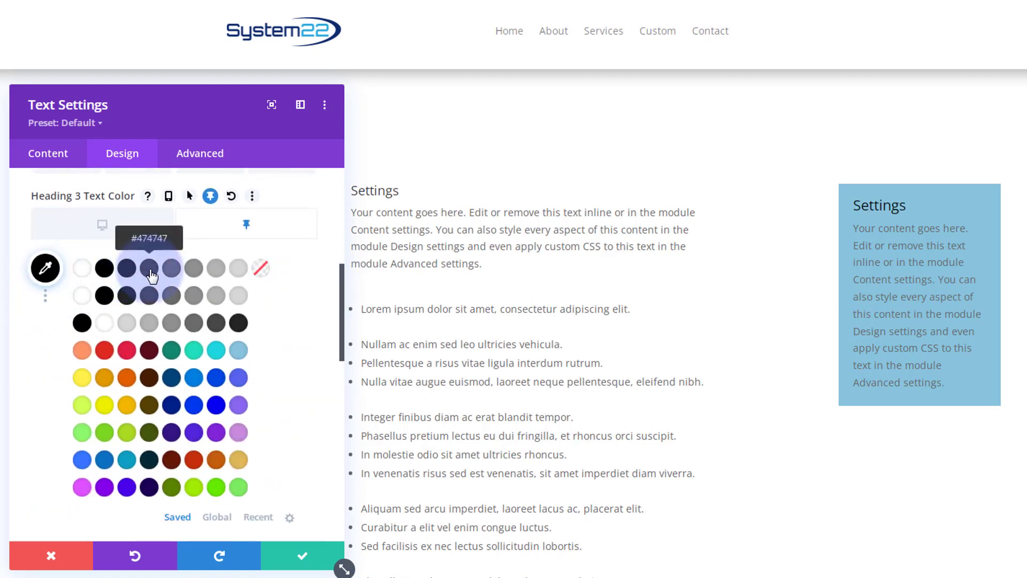
pyautogui.click(149, 268)
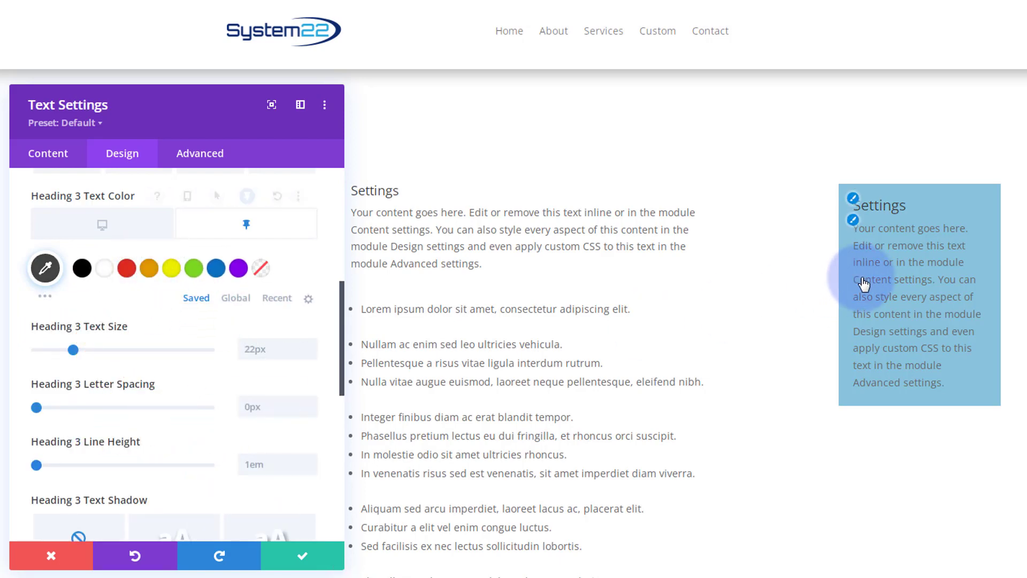
# Enable sticky styles for the Text module's body text color and make its desktop color transparent
pyautogui.click(853, 222)
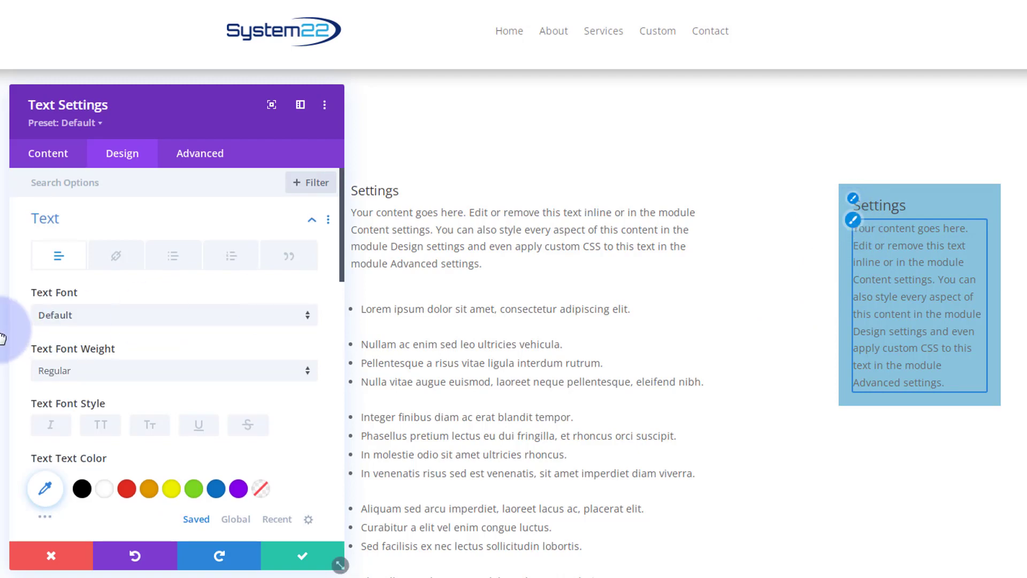
pyautogui.scroll(-2, 103, 370)
pyautogui.scroll(-2, 104, 370)
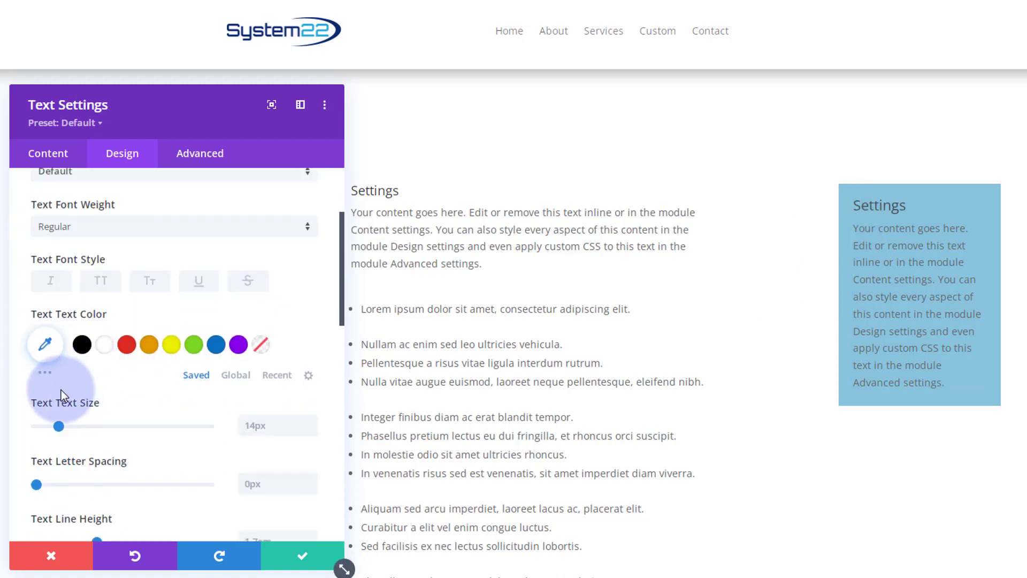
pyautogui.click(182, 314)
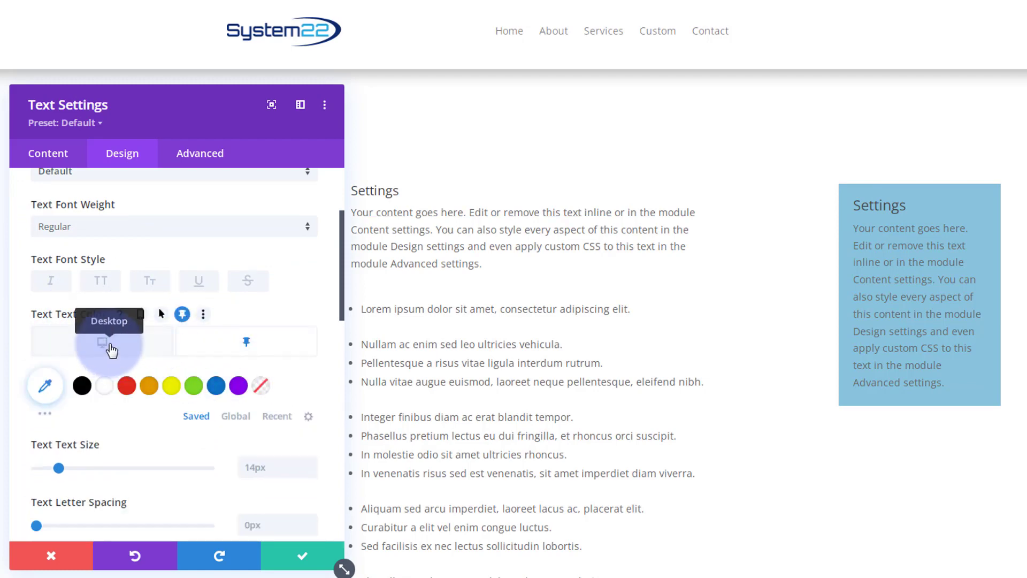
pyautogui.click(116, 349)
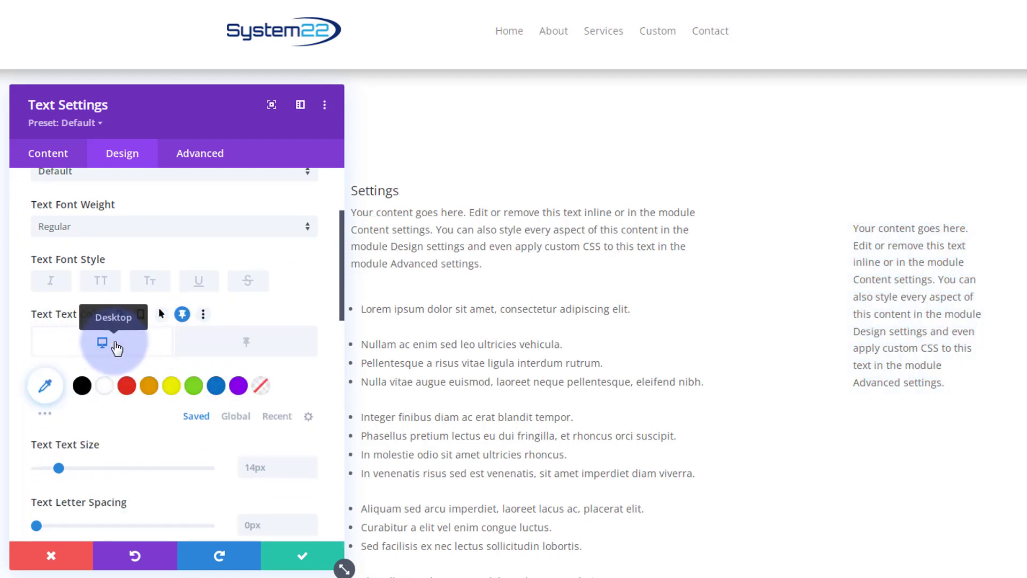
pyautogui.click(264, 389)
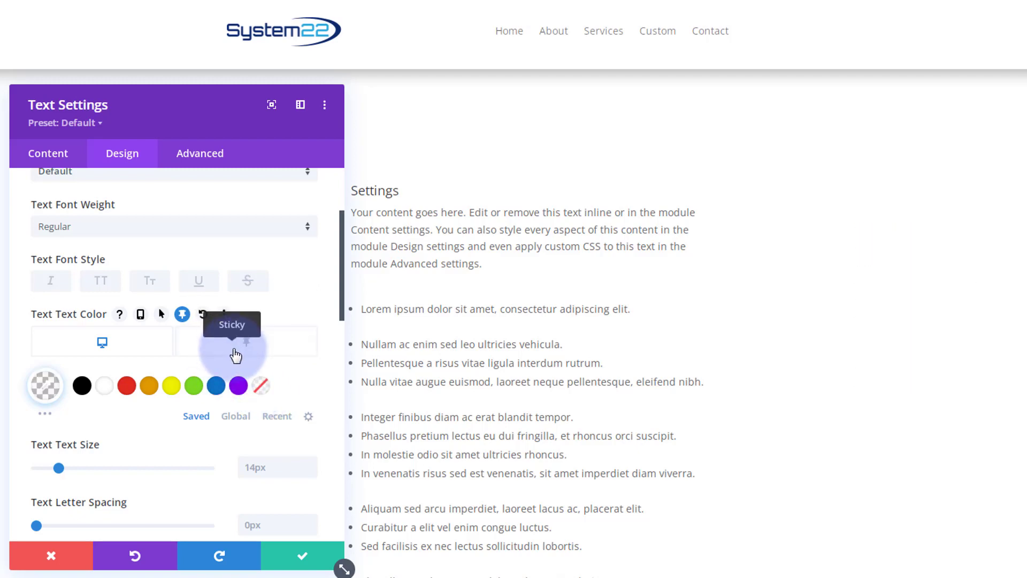
# Set the body text's sticky color to dark grey #474747 and save the Text module's settings
pyautogui.click(235, 354)
pyautogui.click(82, 385)
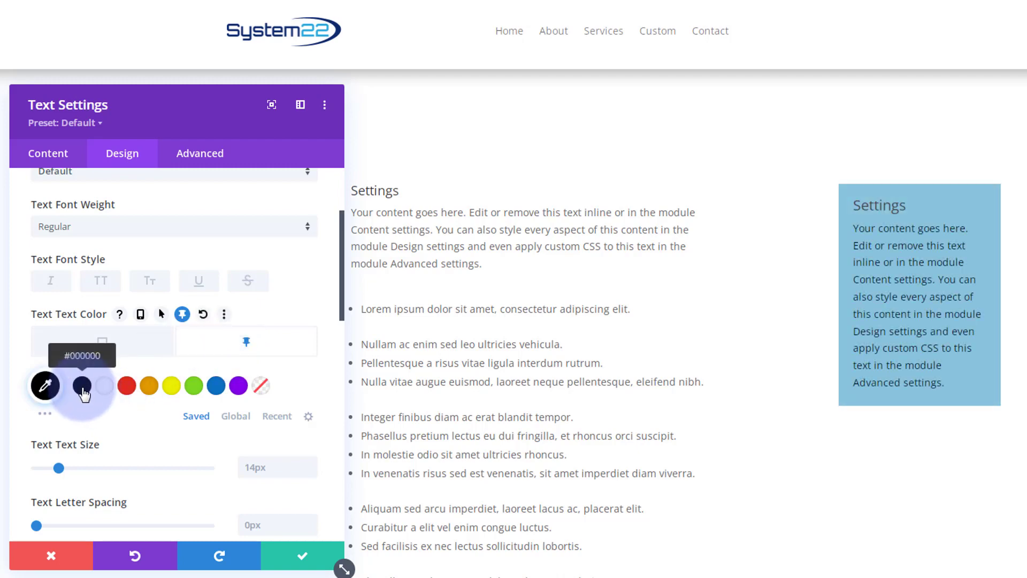
pyautogui.click(47, 414)
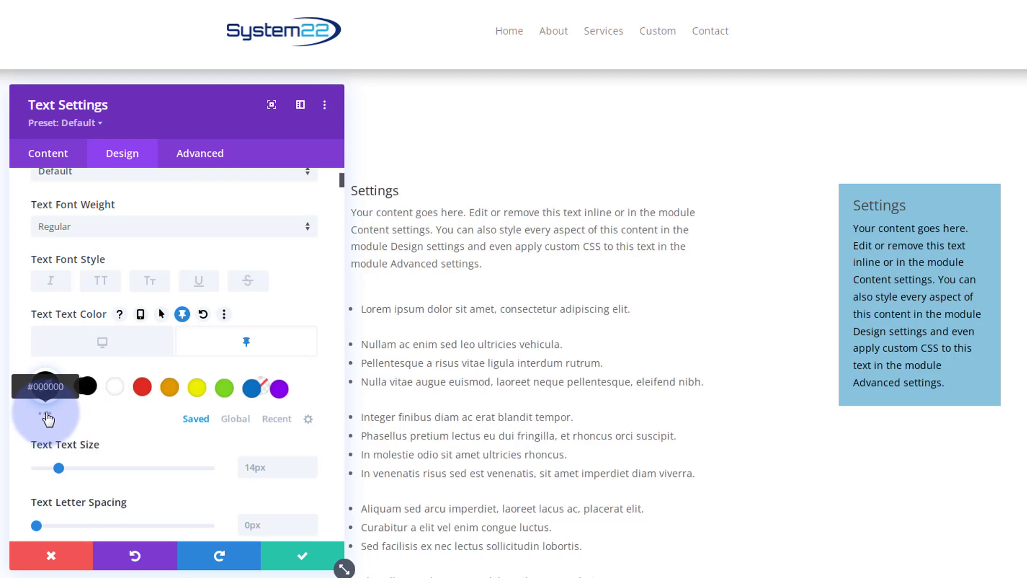
pyautogui.click(150, 394)
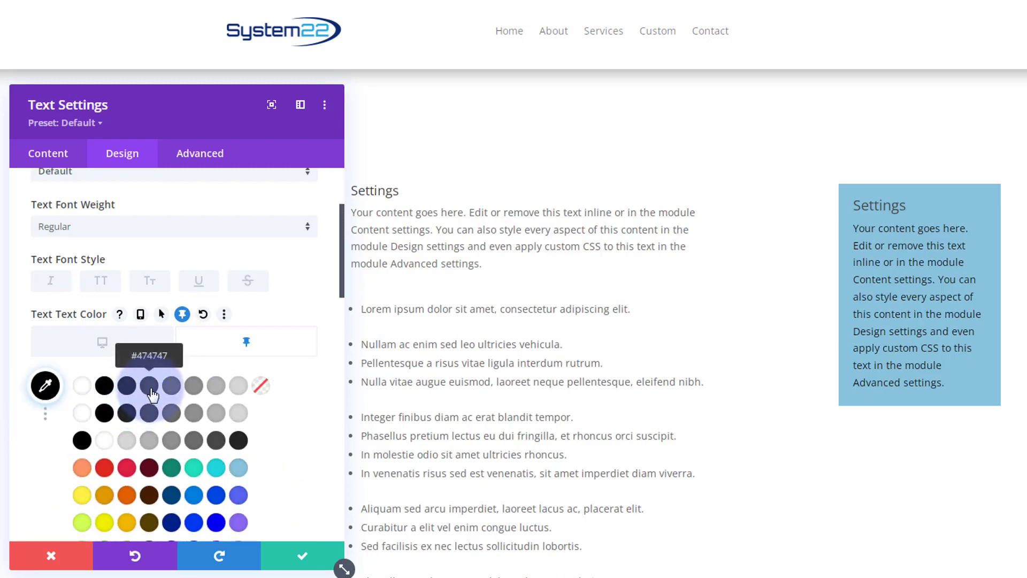
pyautogui.click(150, 396)
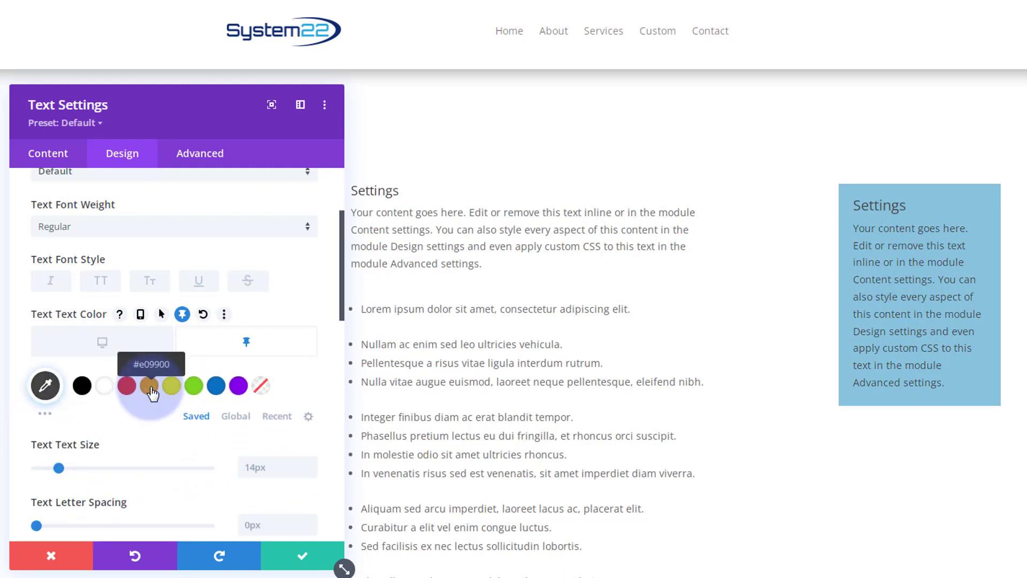
pyautogui.click(149, 392)
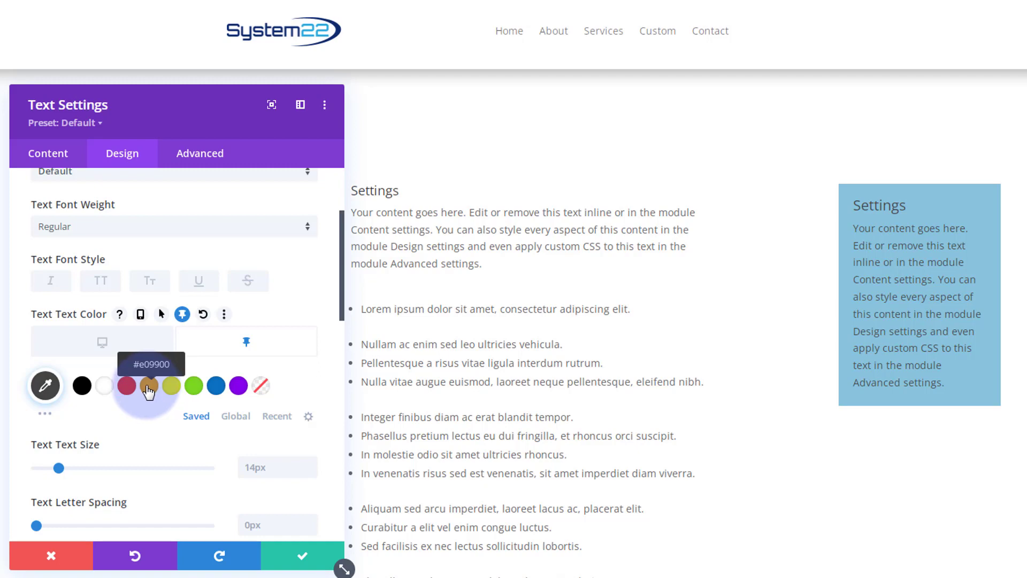
pyautogui.click(286, 548)
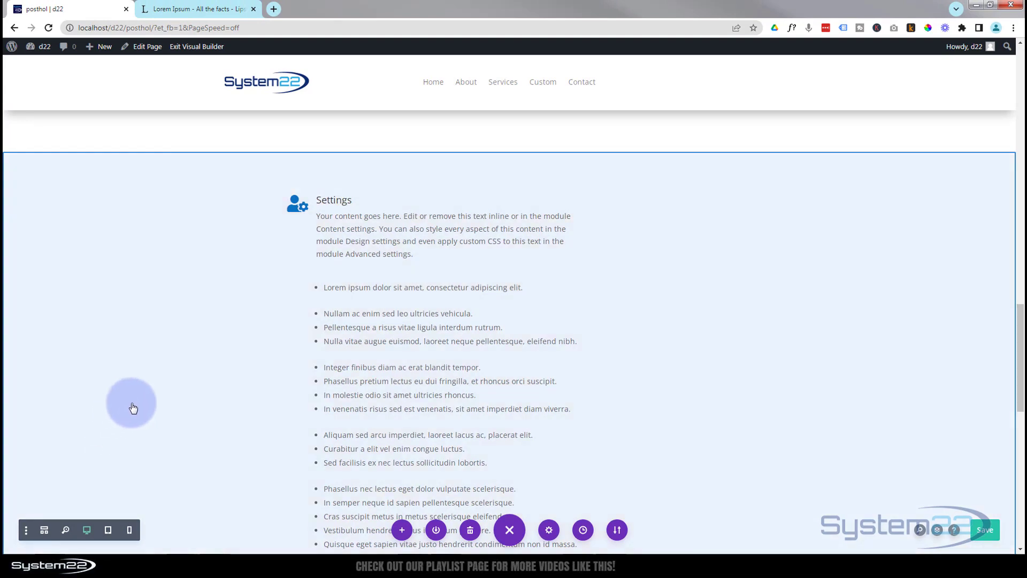
# Examine how the text box beside the bulleted blurb changes style as its row reaches the sticky position
pyautogui.scroll(-1, 133, 408)
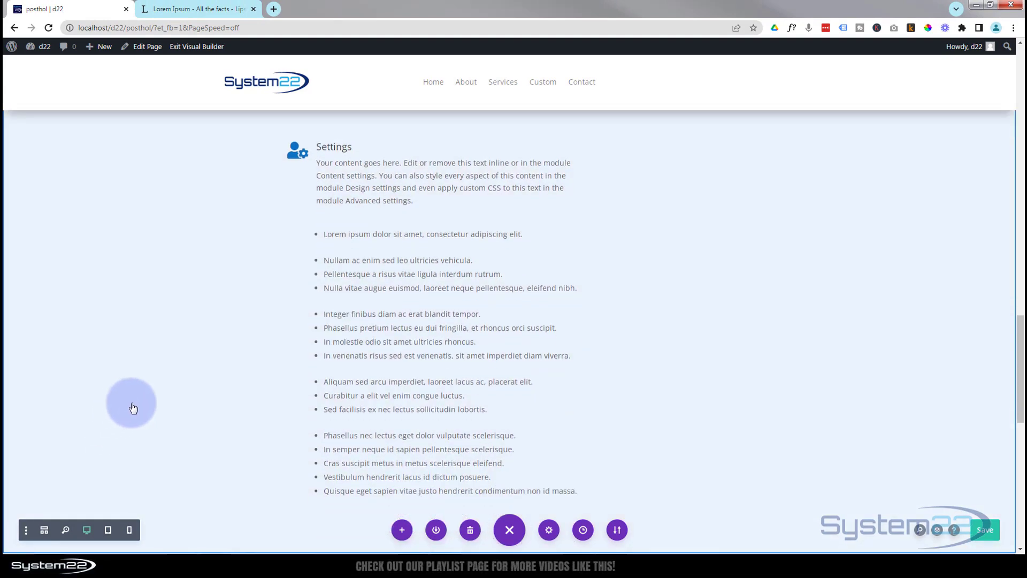
pyautogui.scroll(-1, 133, 408)
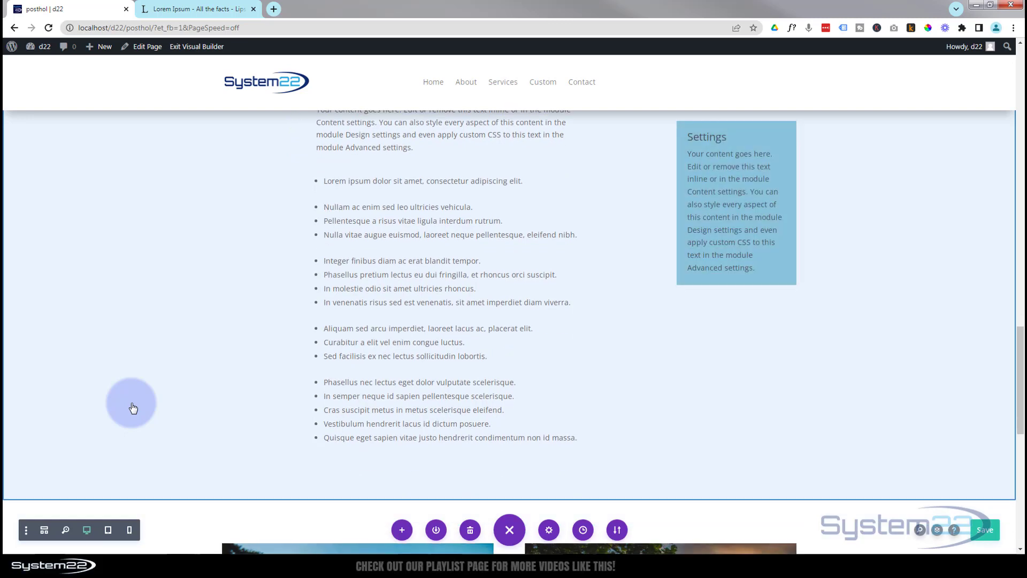
pyautogui.scroll(1, 133, 408)
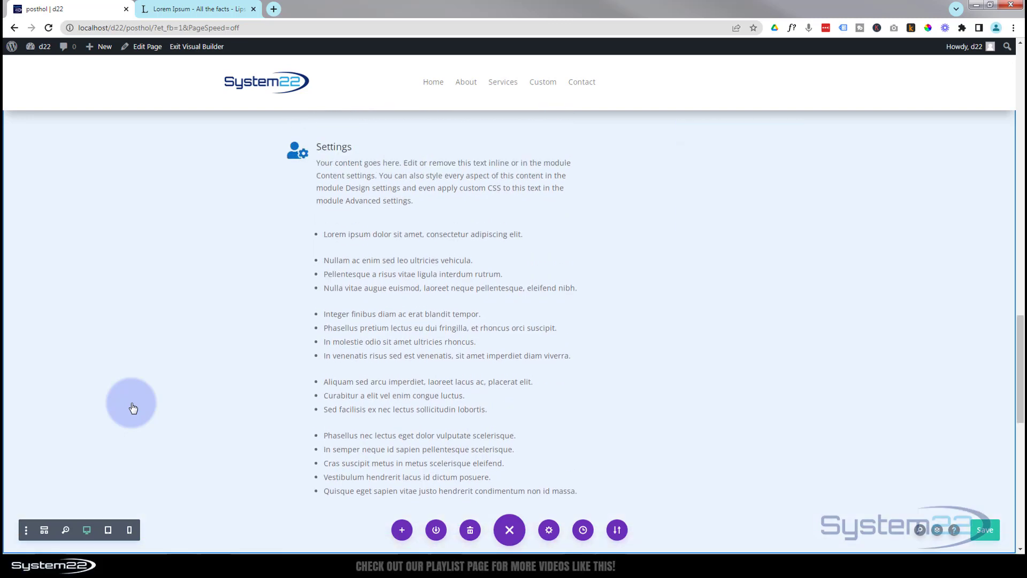
pyautogui.scroll(-1, 133, 408)
pyautogui.scroll(1, 133, 409)
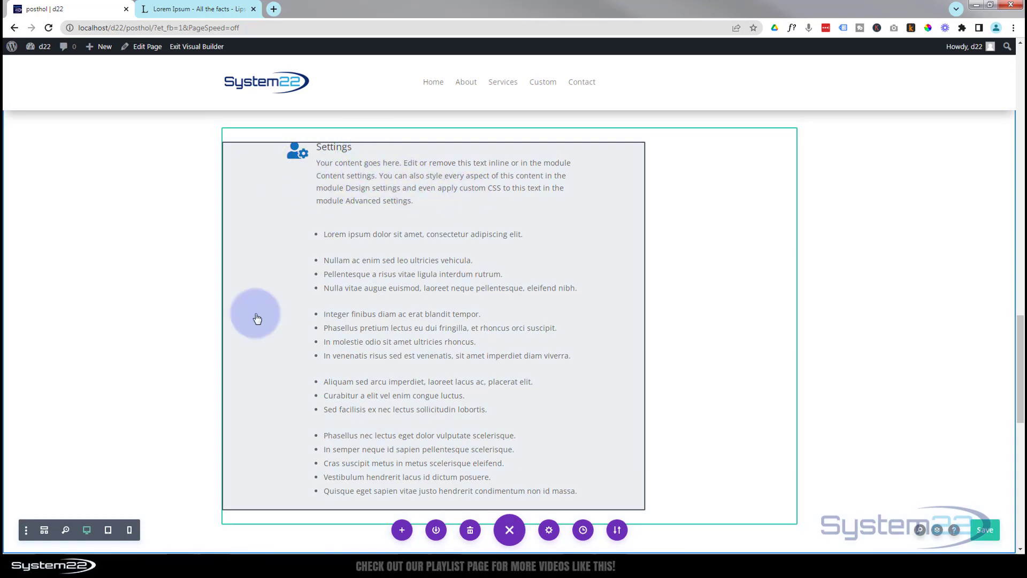
pyautogui.scroll(-1, 83, 368)
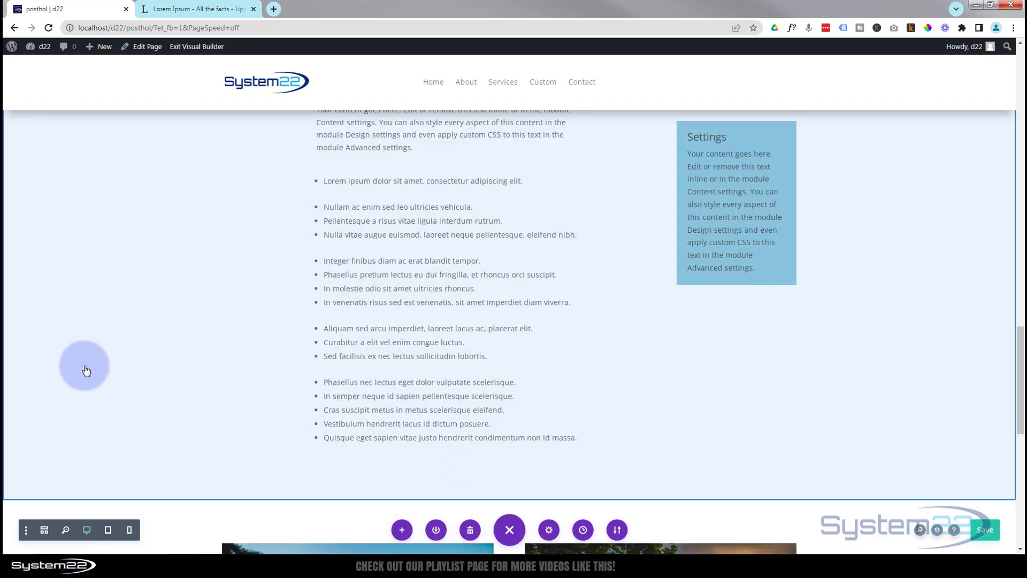
pyautogui.scroll(1, 327, 345)
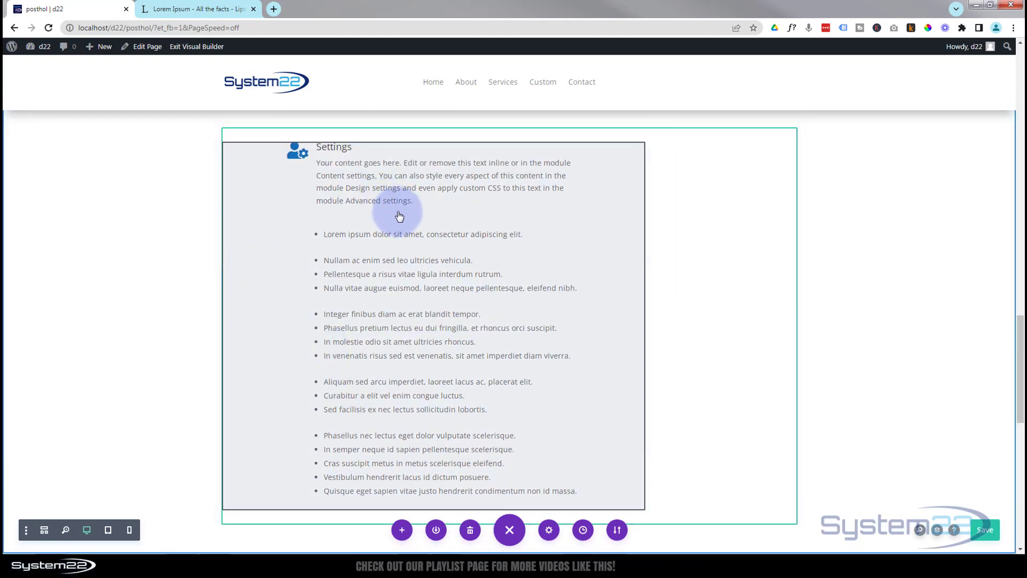
# Set the bulleted blurb's top padding to 70px, check its alignment with the sticky text box, and save the blurb settings
pyautogui.moveTo(399, 206)
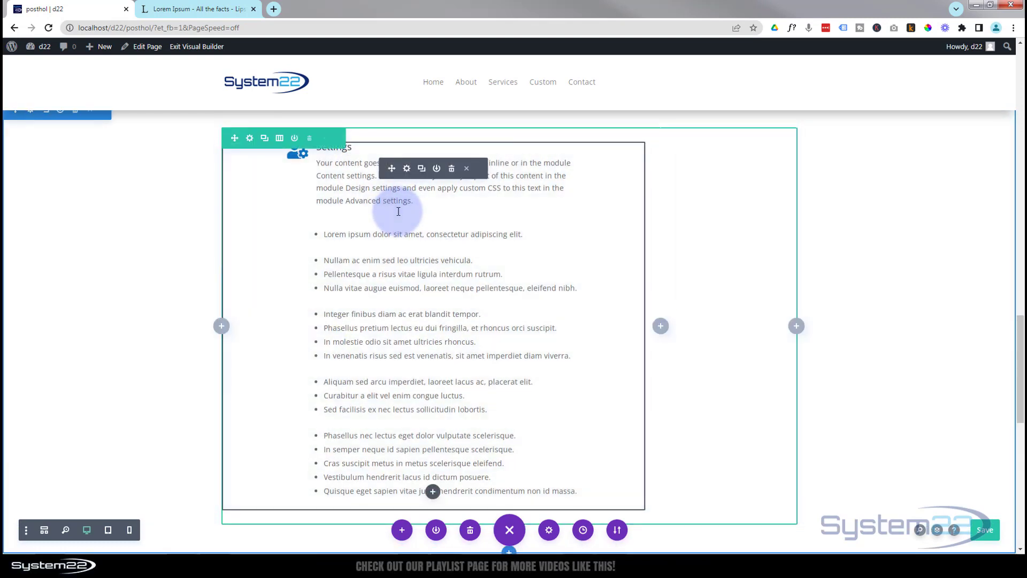
pyautogui.click(407, 170)
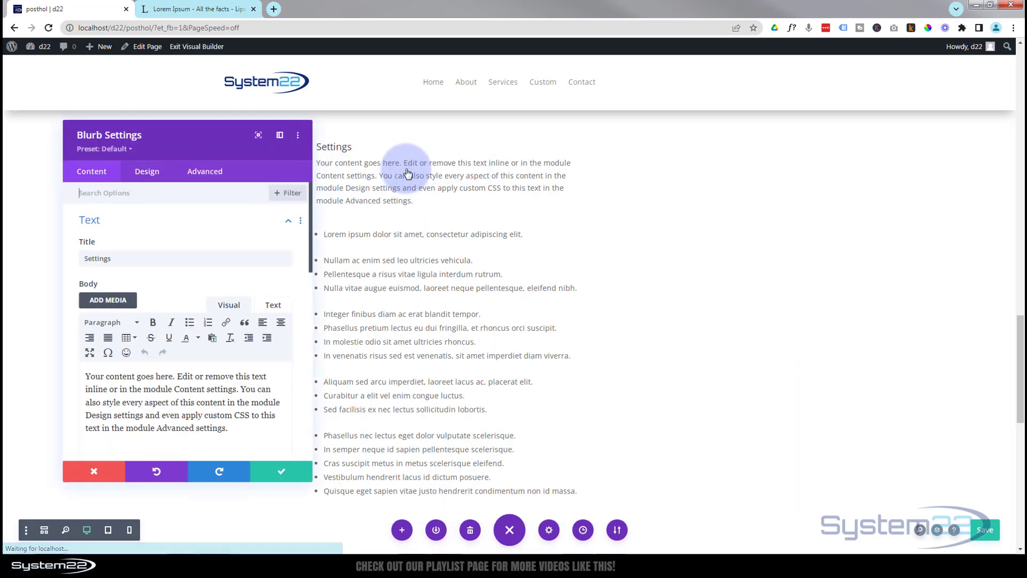
pyautogui.click(155, 178)
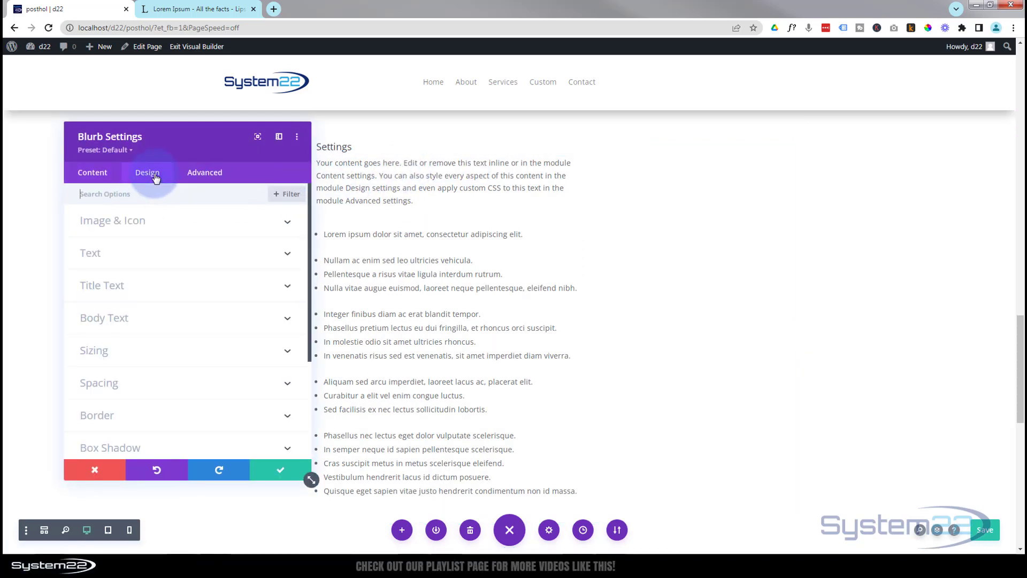
pyautogui.click(153, 376)
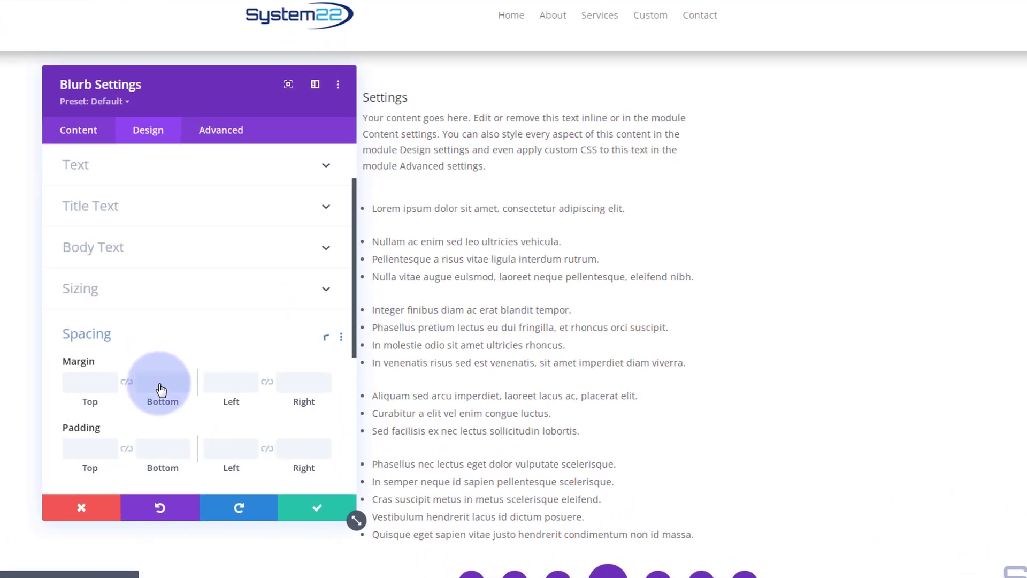
pyautogui.click(76, 280)
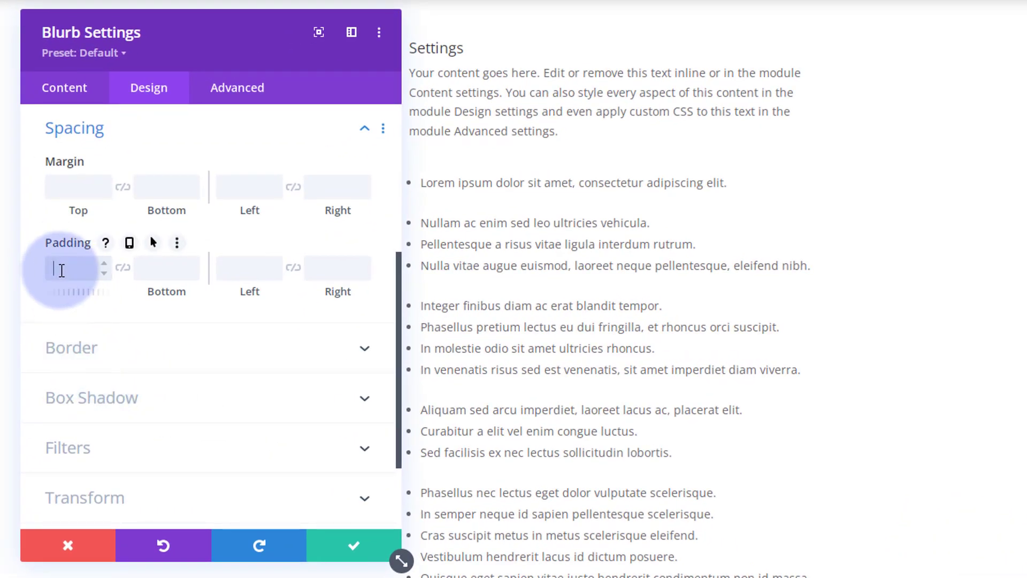
pyautogui.write('70px')
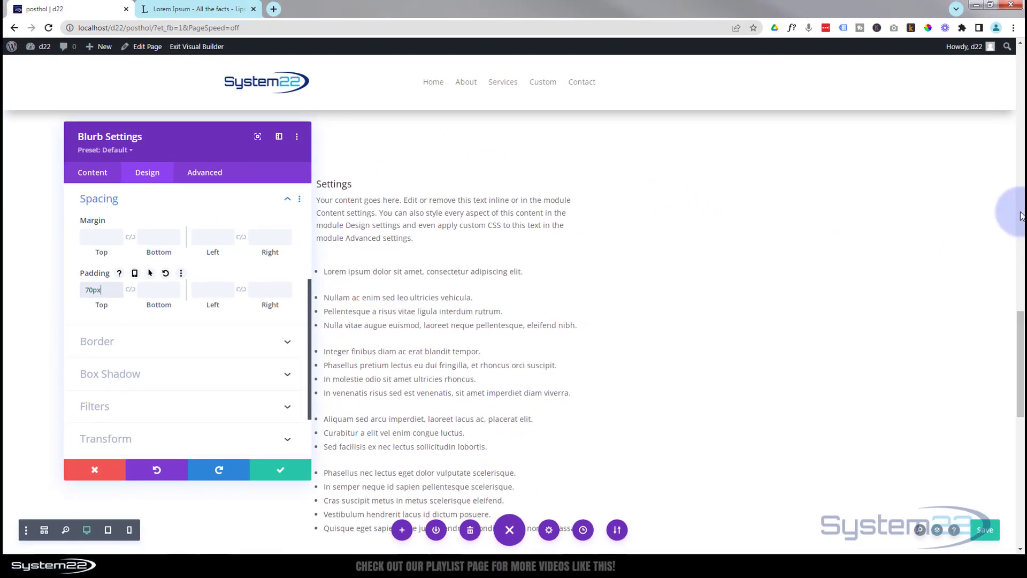
pyautogui.moveTo(1021, 350); pyautogui.dragTo(1023, 358)
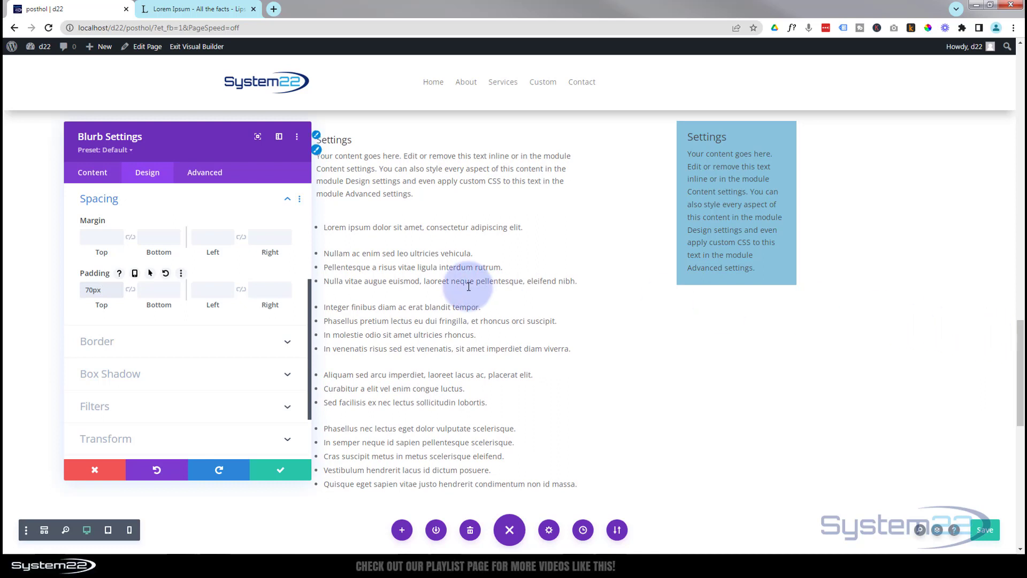
pyautogui.click(275, 476)
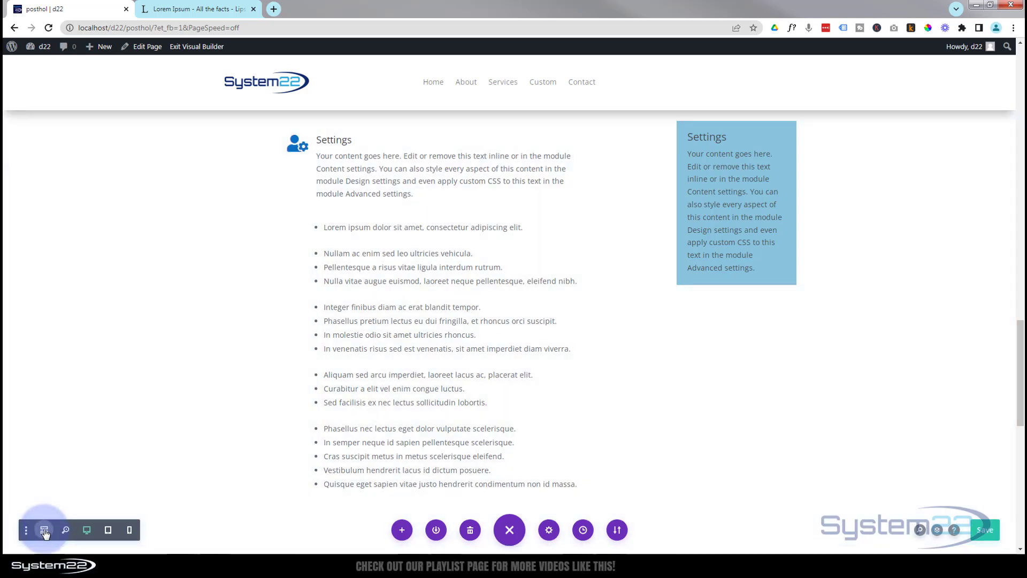
# In wireframe view, duplicate the row containing the bulleted blurb and sticky text box three times
pyautogui.click(44, 529)
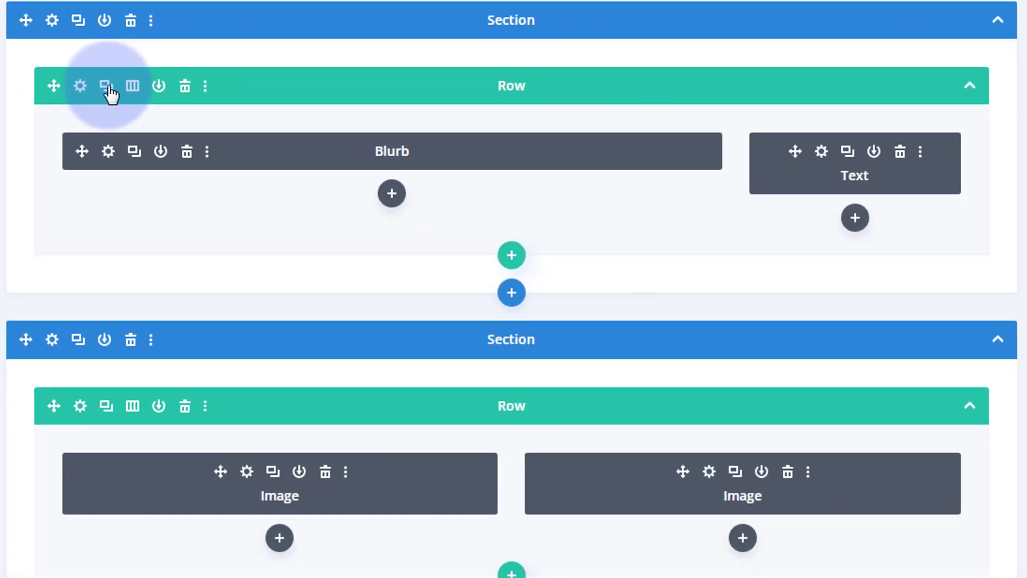
pyautogui.click(105, 86)
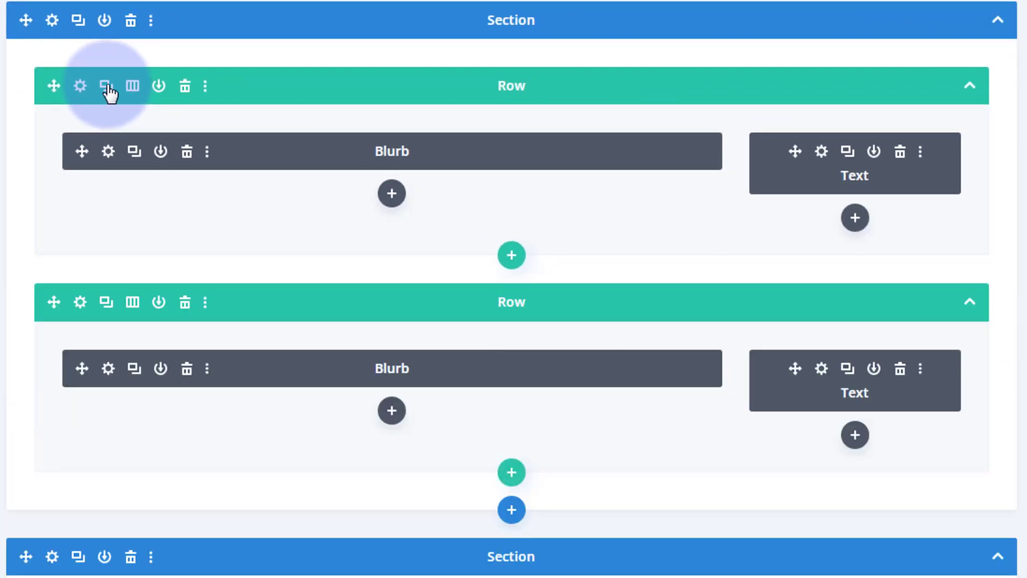
pyautogui.click(106, 87)
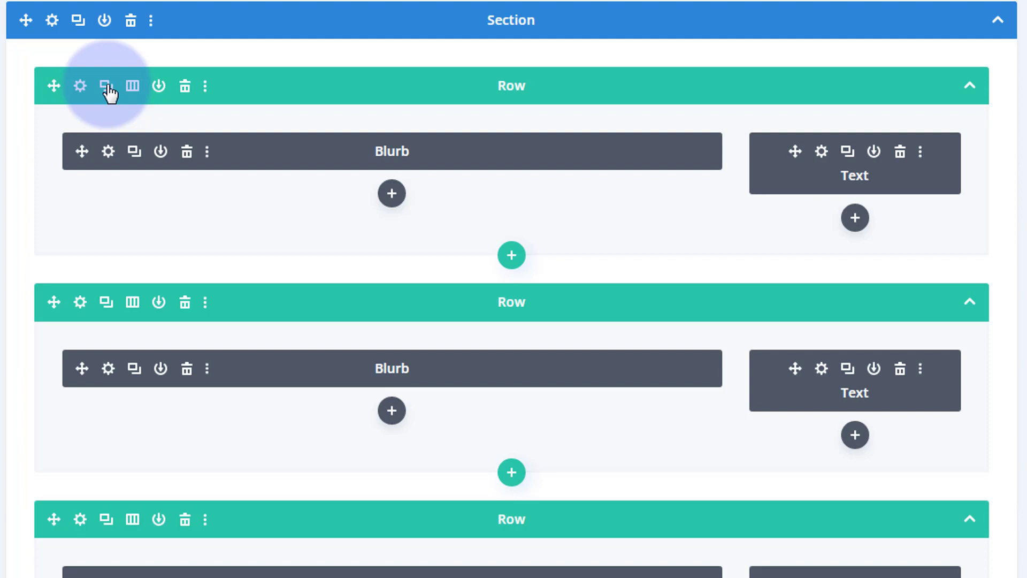
pyautogui.scroll(-3, 8, 261)
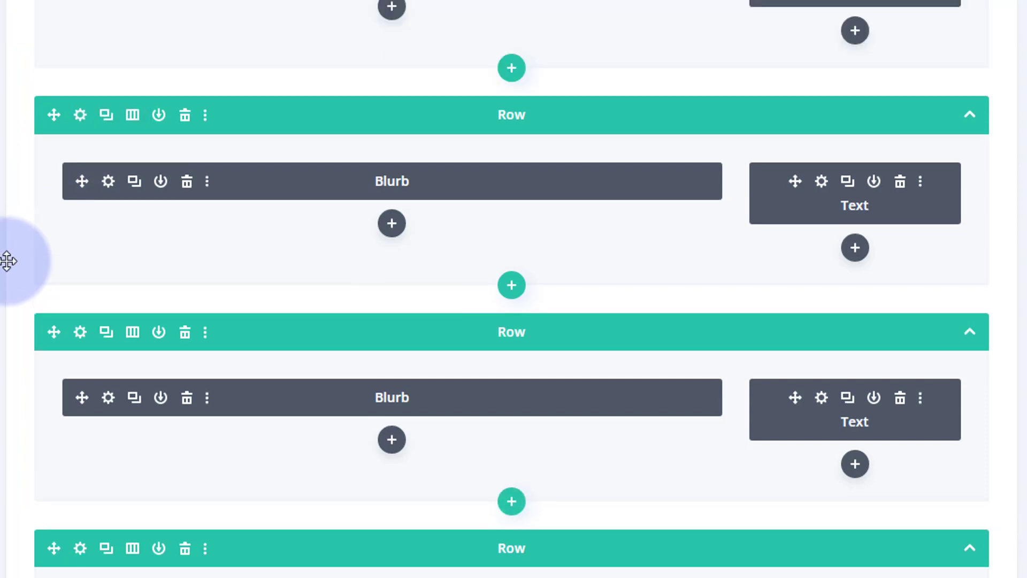
pyautogui.scroll(3, 8, 261)
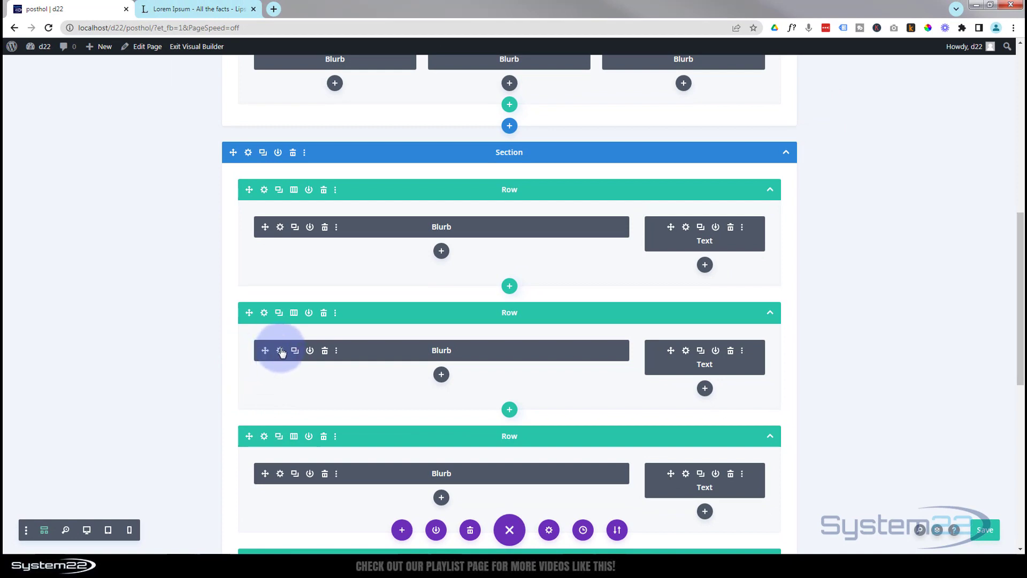
# Title the second row's blurb "Security" and give it the person-with-shield icon from a "person" icon search, saving the settings
pyautogui.click(280, 350)
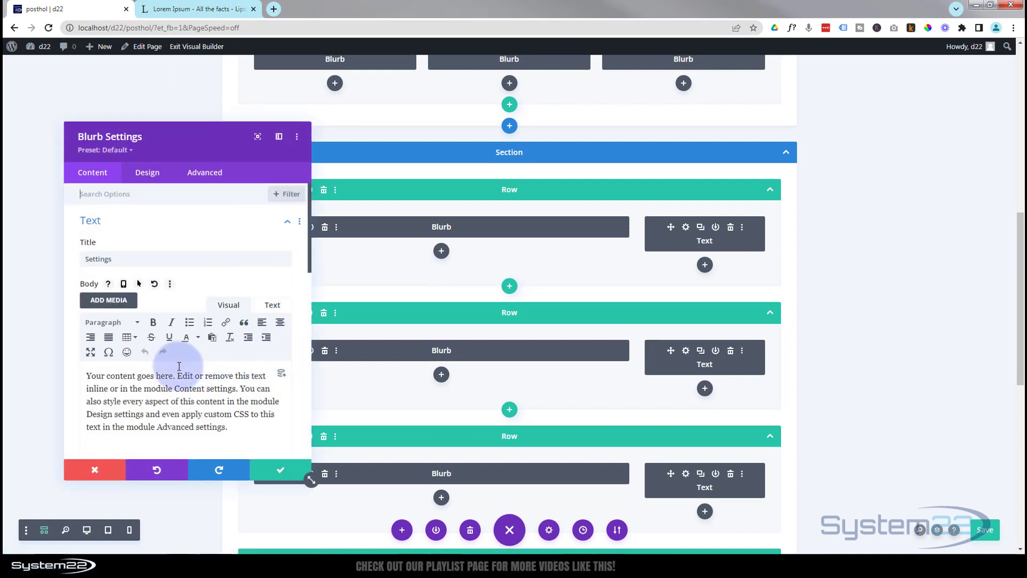
pyautogui.moveTo(113, 260); pyautogui.dragTo(69, 259)
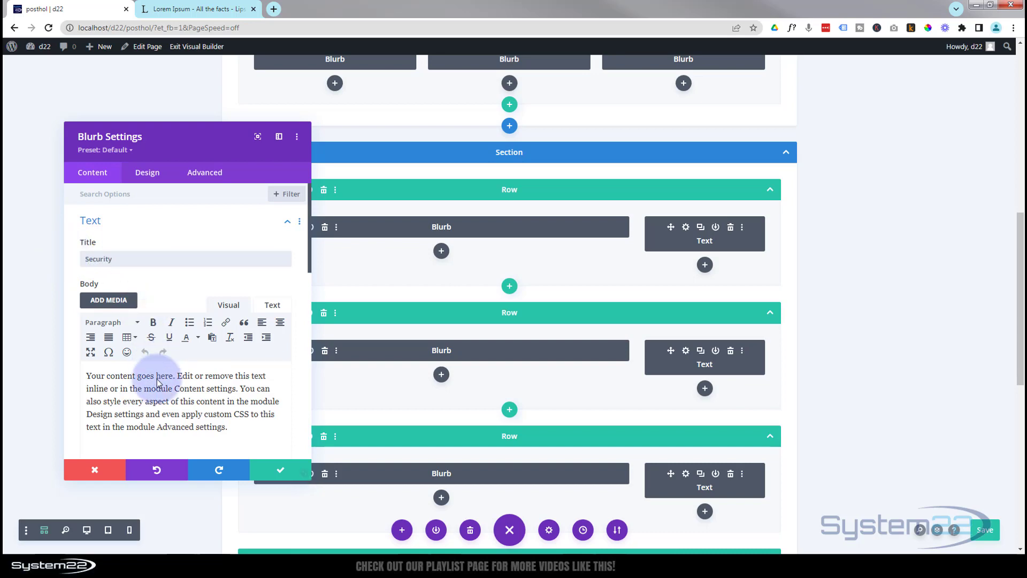
pyautogui.write('Lorem ipsum dolor sit amet, consectetur adipiscing elit. Nullam in nisi vel leo ultricies vehicula. Pellentesque a diam vitae ligula interdum vehicula. Nulla vitae augue euismod, laoreet neque pellentesque, eleifend nibh. Integer finibus diam ac est blandit tempor. Phasellus pretium lectus eu dui fringilla, et viverra orci suscipit. In molestie odio sit amet ultricies rhoncus. In venenatis risus sed est venenatis, sit amet imperdiet diam viverra. Aliquam sed arcu imperdiet, laoreet lacus ac, placerat elit. Curabitur a elit vel enim congue luctus. Sed facilisis ex nec lectus sollicitudin lobortis. Phasellus nec lectus eget dolor vulputate scelerisque. In semper neque id sapien pellentesque scelerisque. Cras suscipit metus in metus scelerisque eleifend. Vestibulum hendrerit lacus id dictum posuere. Quisque eget sapien vitae justo hendrerit condimentum non id massa.')
pyautogui.scroll(-8, 163, 385)
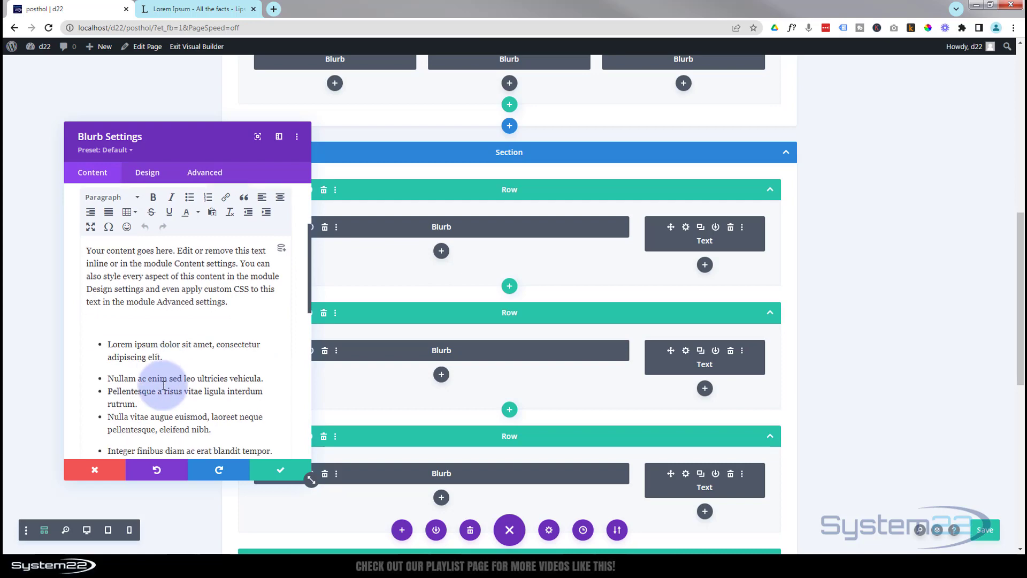
pyautogui.scroll(-2, 163, 385)
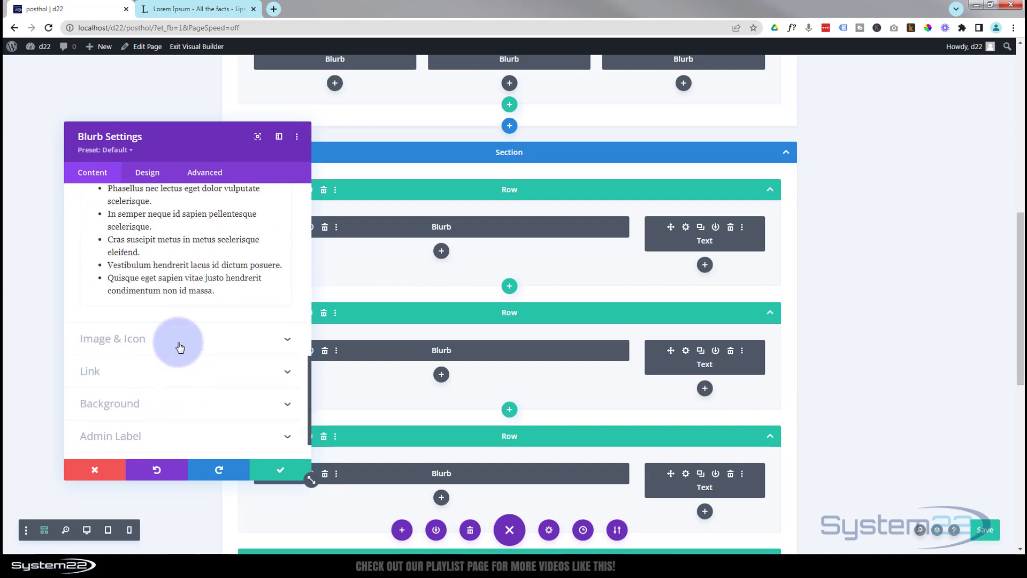
pyautogui.click(179, 344)
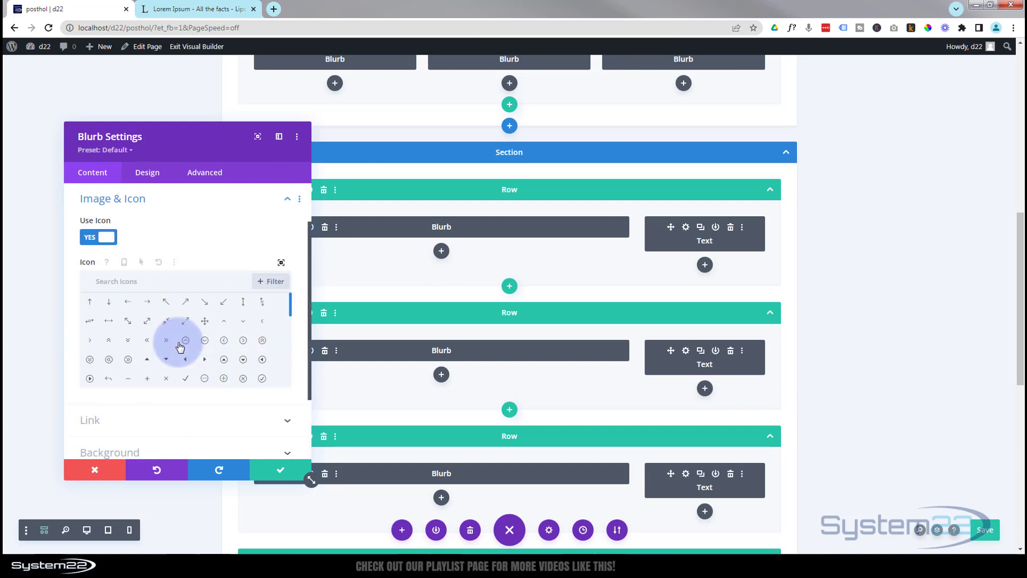
pyautogui.click(119, 281)
pyautogui.write('person')
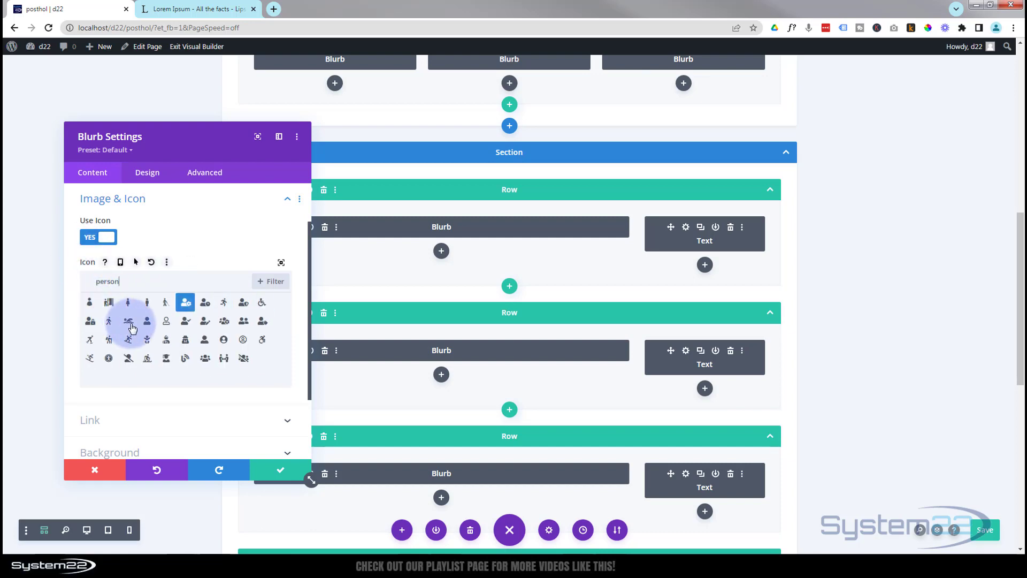
pyautogui.click(245, 305)
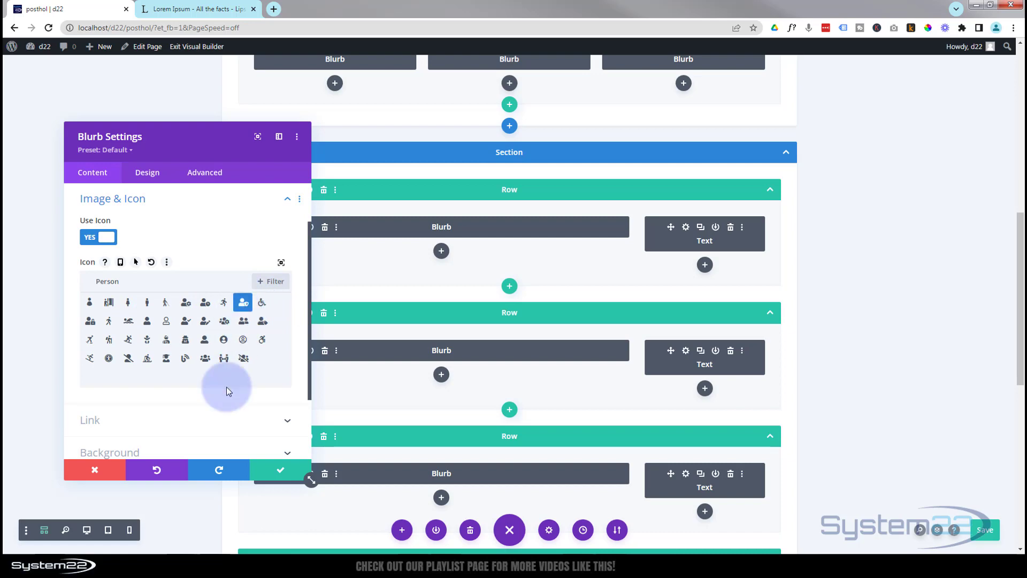
pyautogui.click(267, 474)
# Title the third row's blurb "Locked" and give it the person-with-padlock icon from a "person" icon search, saving the settings
pyautogui.scroll(-3, 211, 388)
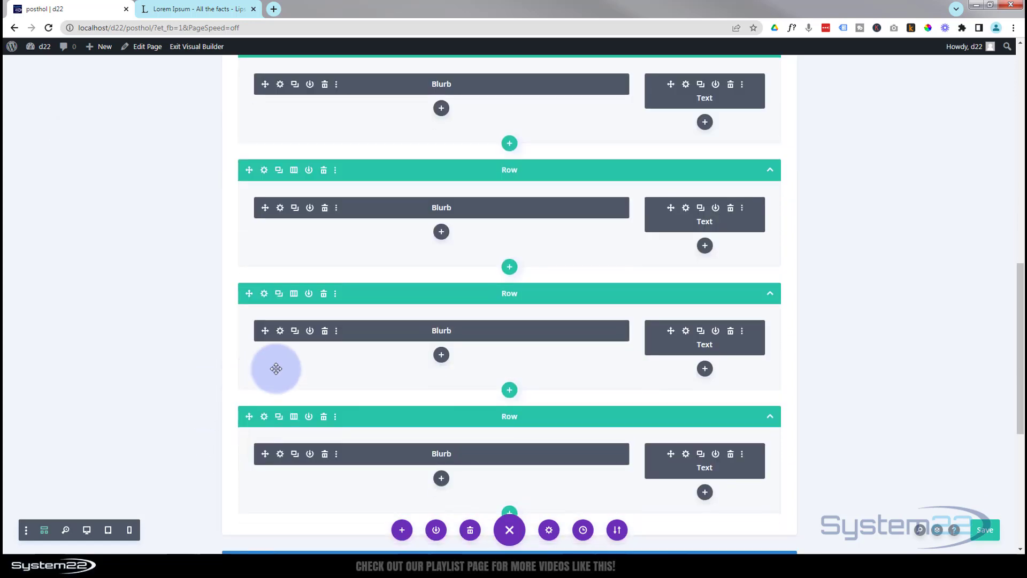
pyautogui.click(280, 332)
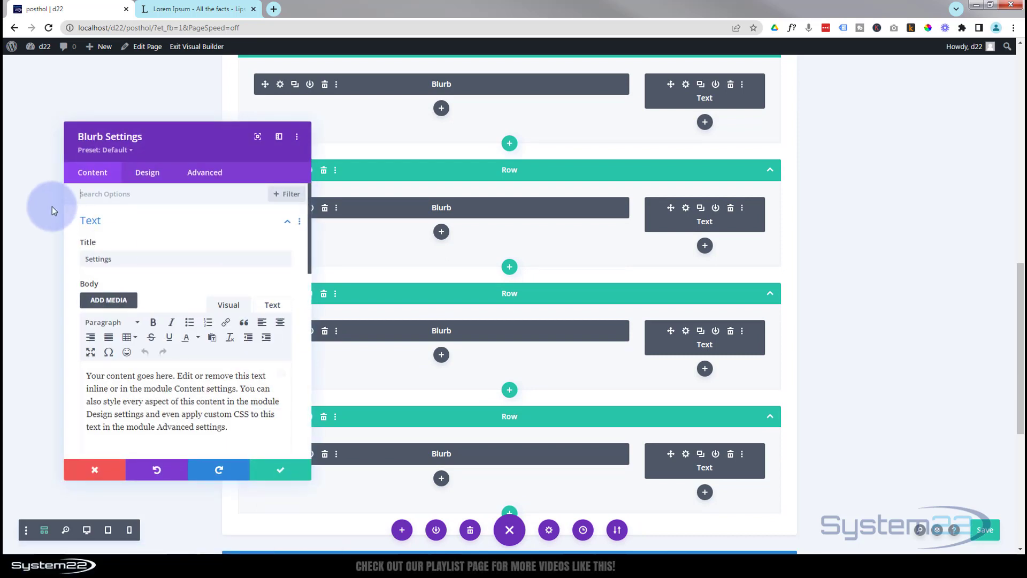
pyautogui.moveTo(112, 256); pyautogui.dragTo(61, 259)
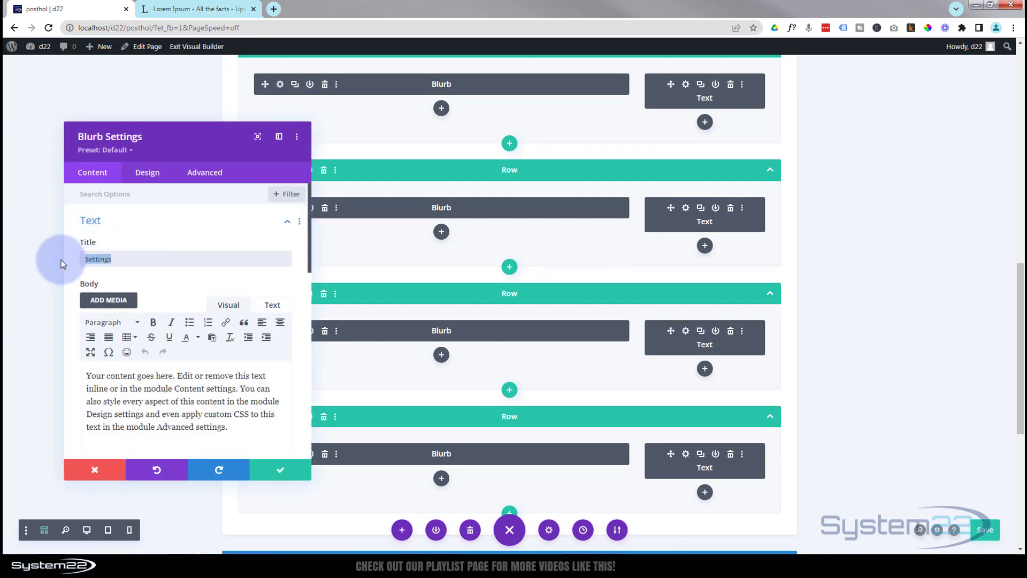
pyautogui.write('Locked')
pyautogui.scroll(-10, 133, 255)
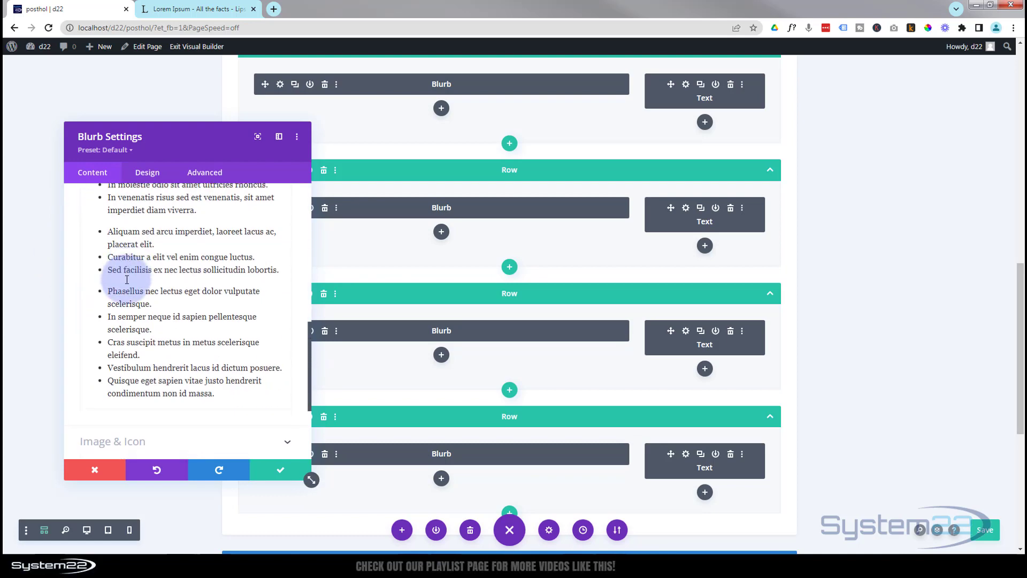
pyautogui.click(151, 338)
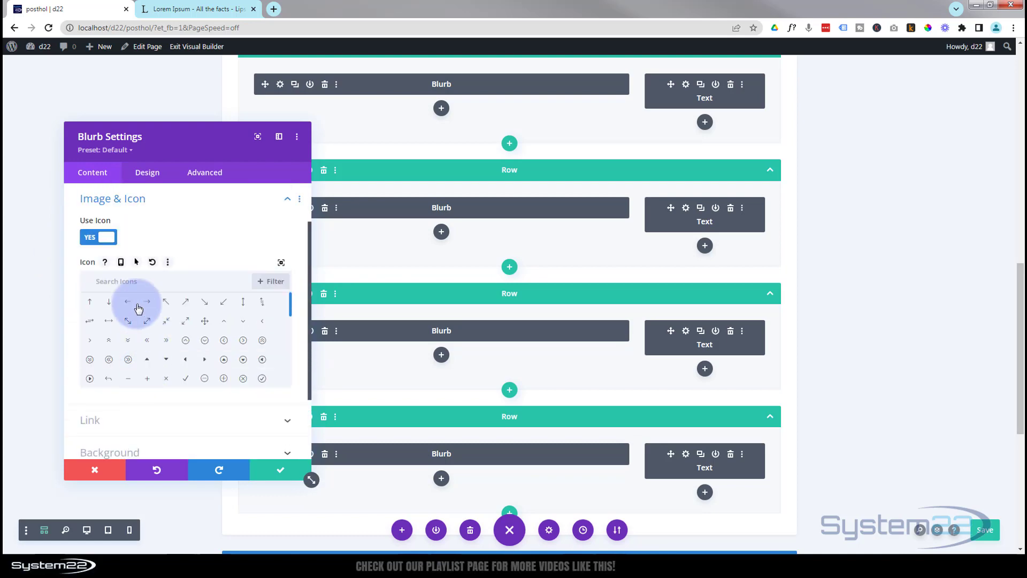
pyautogui.click(134, 282)
pyautogui.write('person')
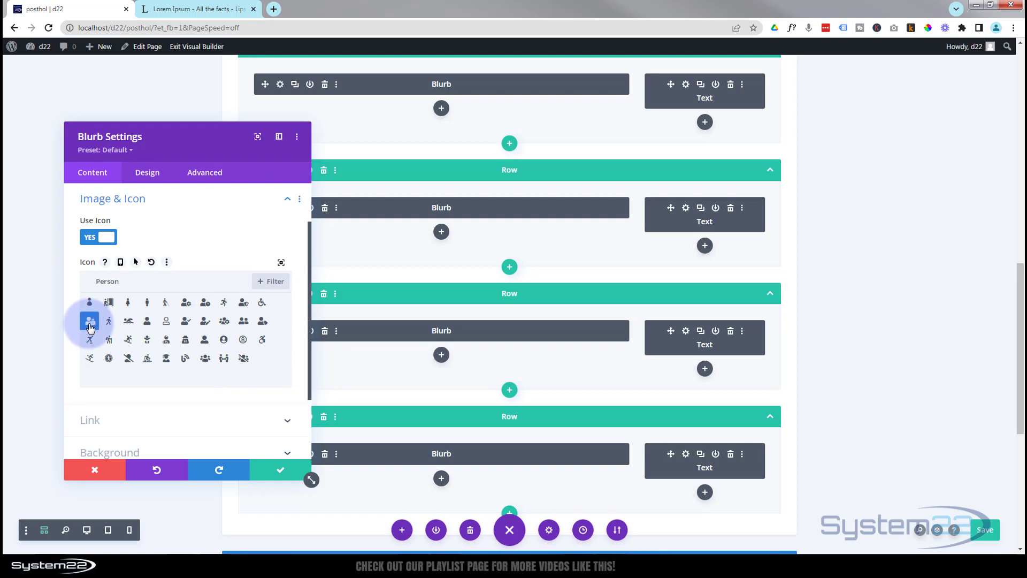
pyautogui.click(276, 471)
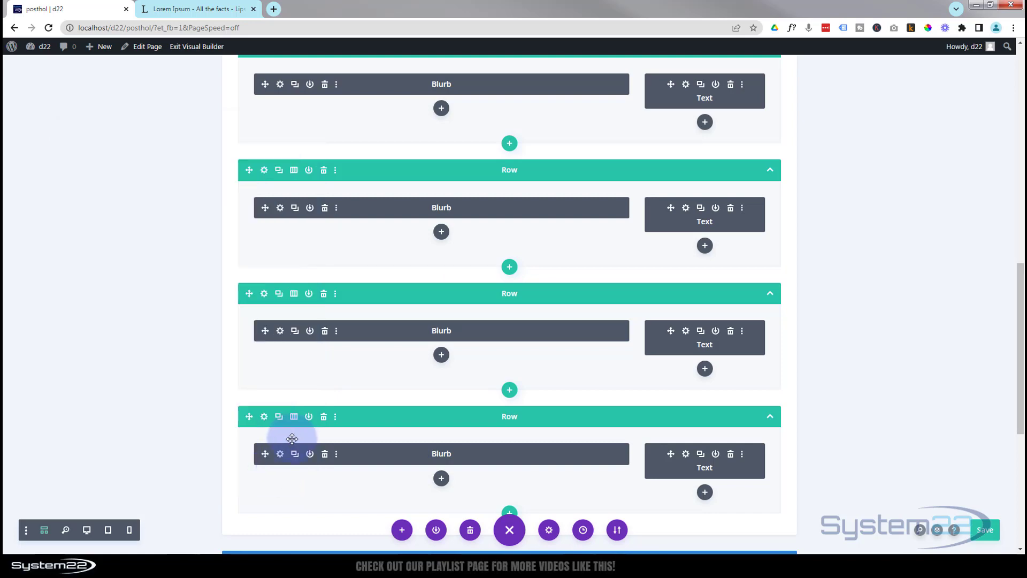
# Title the fourth row's blurb "Help" and give it a different person icon from a "person" icon search, saving the settings
pyautogui.click(280, 454)
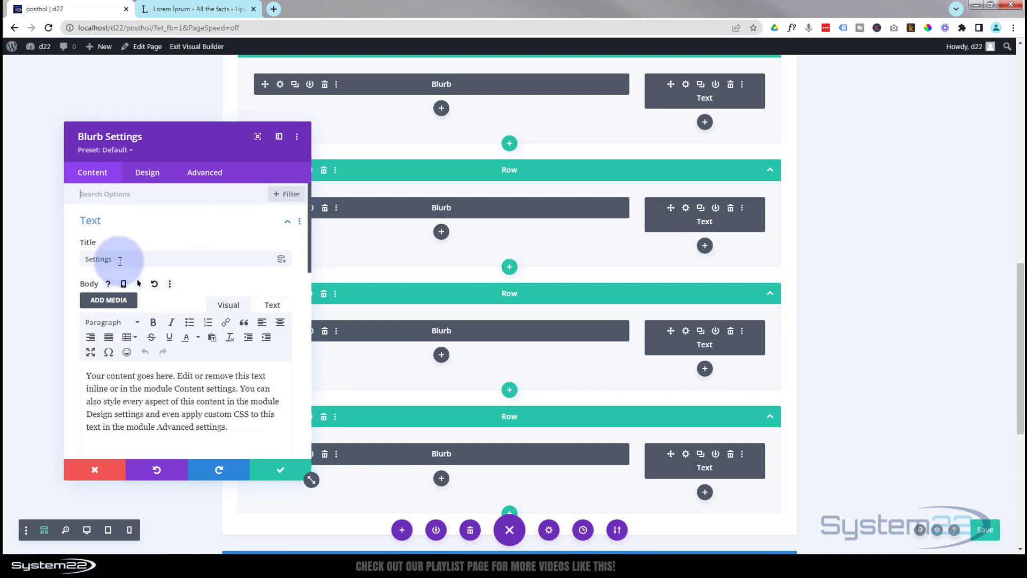
pyautogui.moveTo(115, 259); pyautogui.dragTo(53, 257)
pyautogui.write('Help')
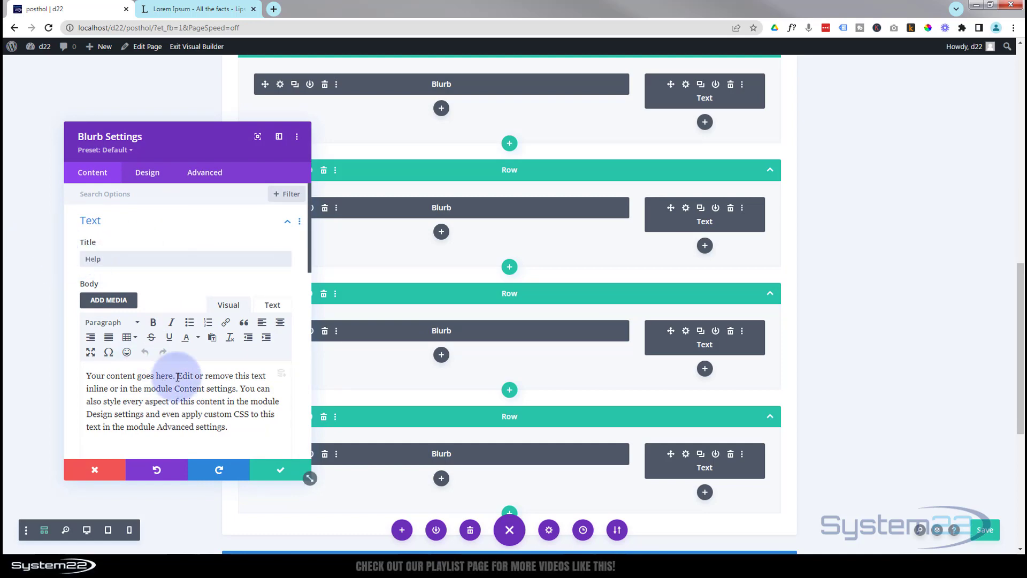
pyautogui.hotkey('ctrl', 'v')
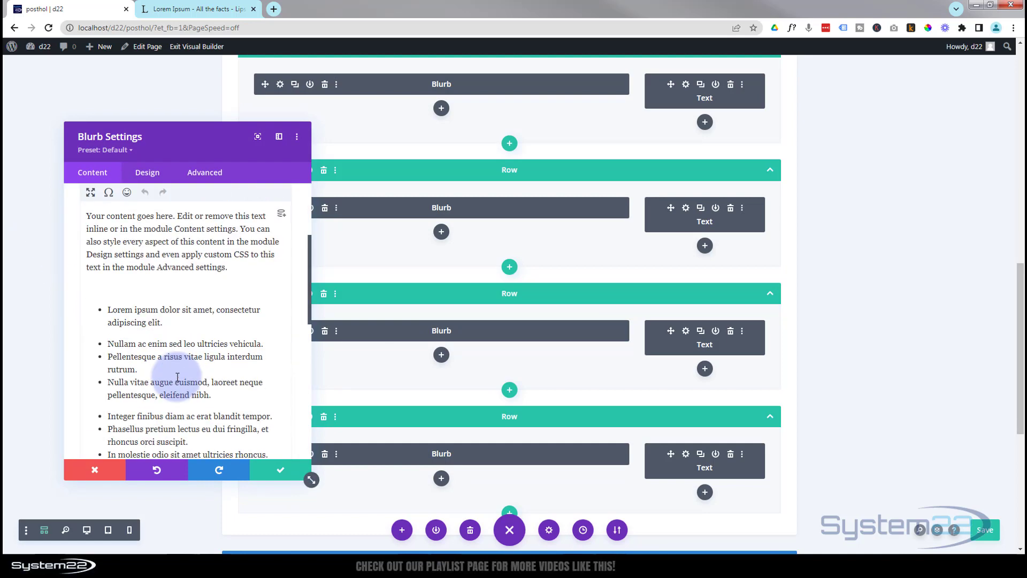
pyautogui.scroll(-6, 161, 393)
pyautogui.click(158, 394)
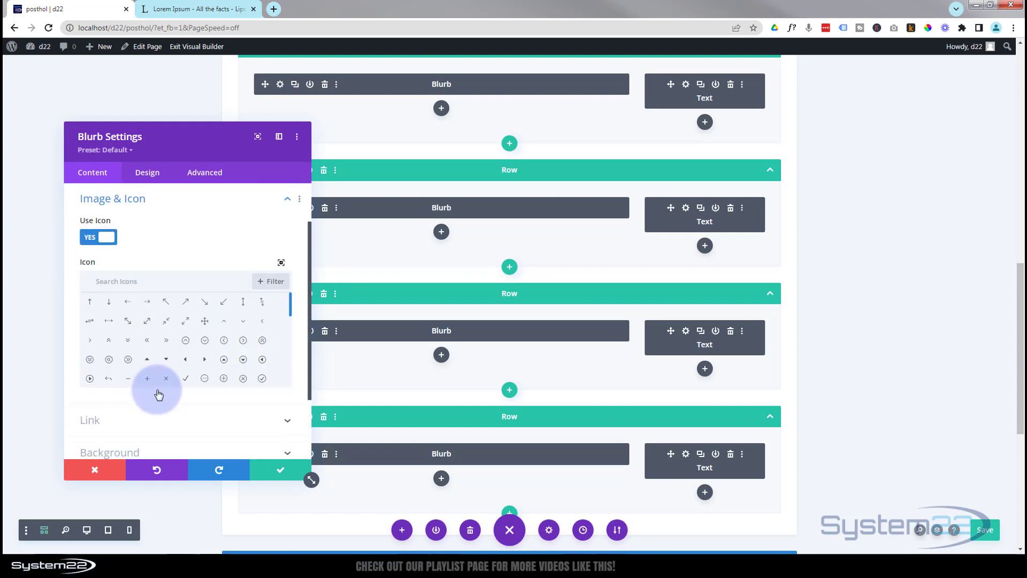
pyautogui.click(140, 281)
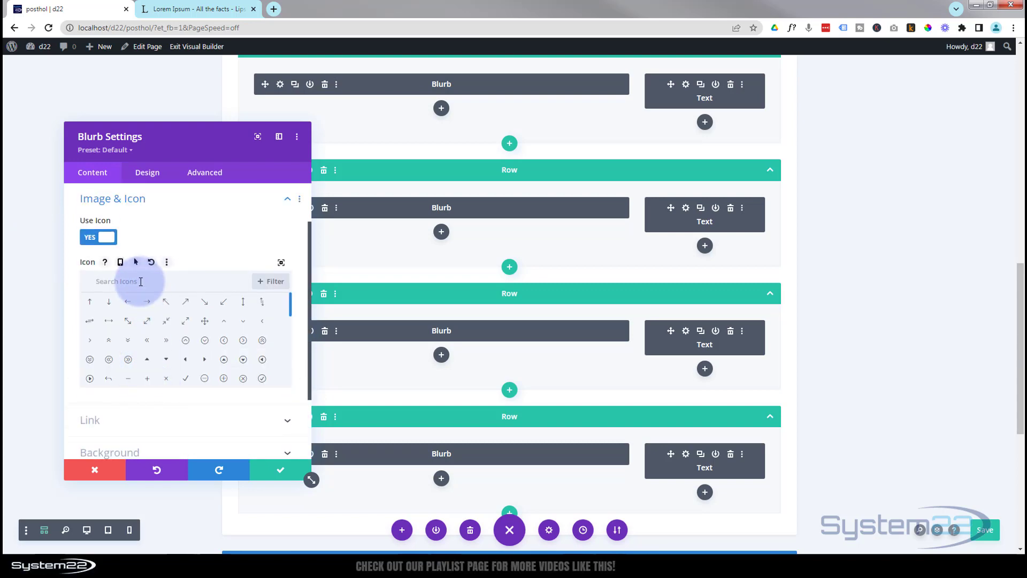
pyautogui.write('person')
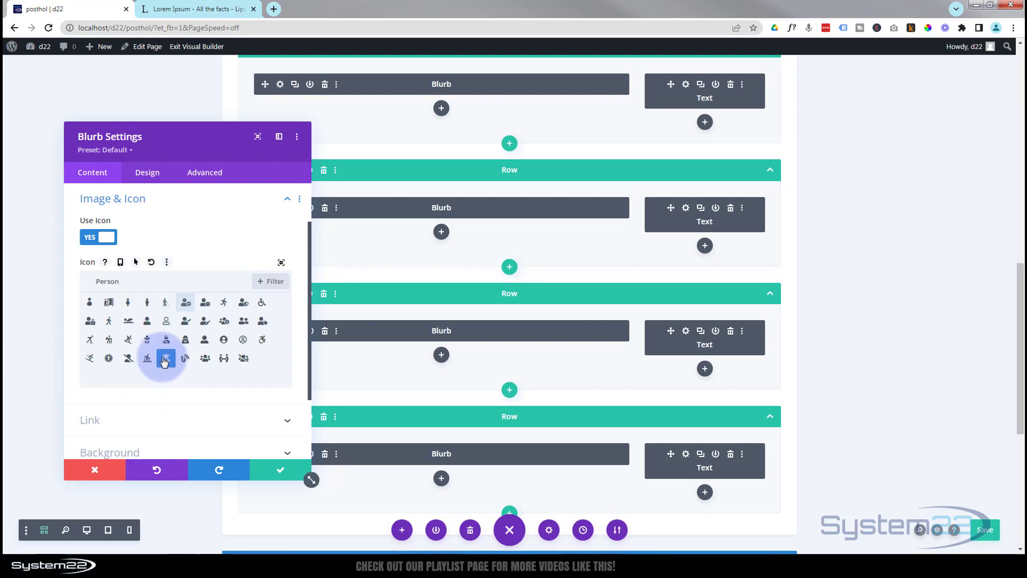
pyautogui.click(276, 470)
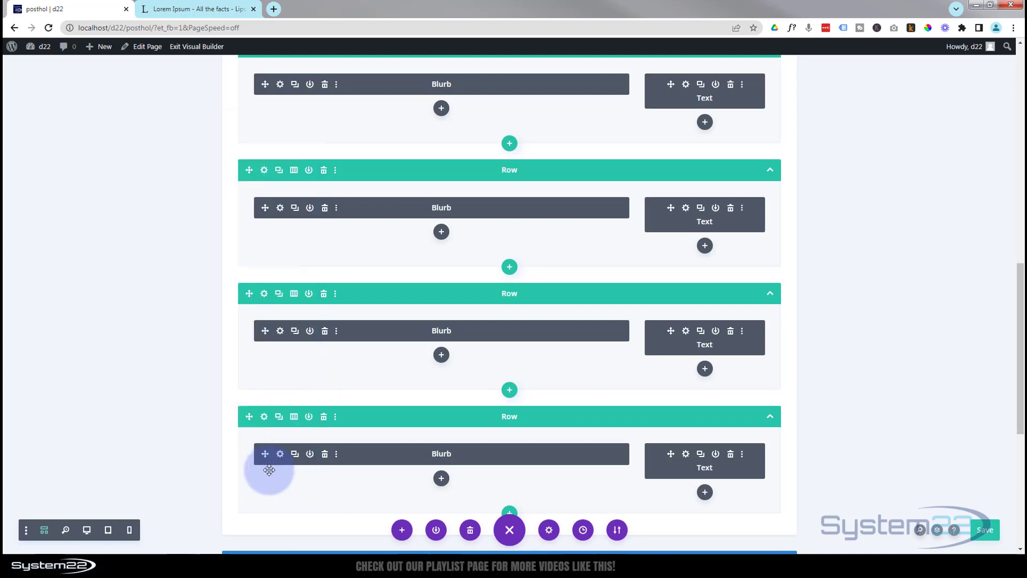
# Change the heading in the fourth row's Text module to "Help" and save the module
pyautogui.click(686, 457)
pyautogui.moveTo(129, 337); pyautogui.dragTo(76, 337)
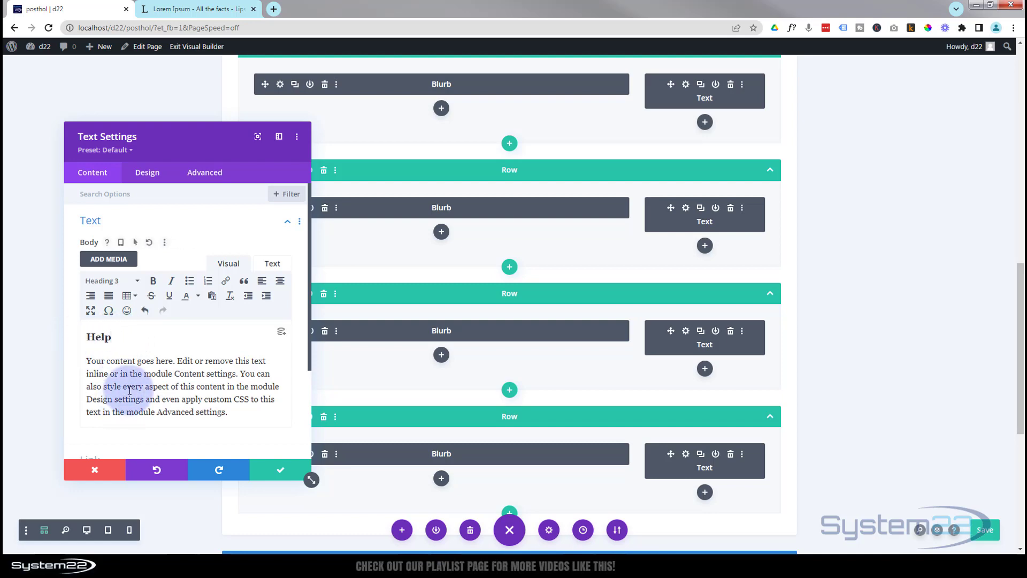
pyautogui.click(308, 456)
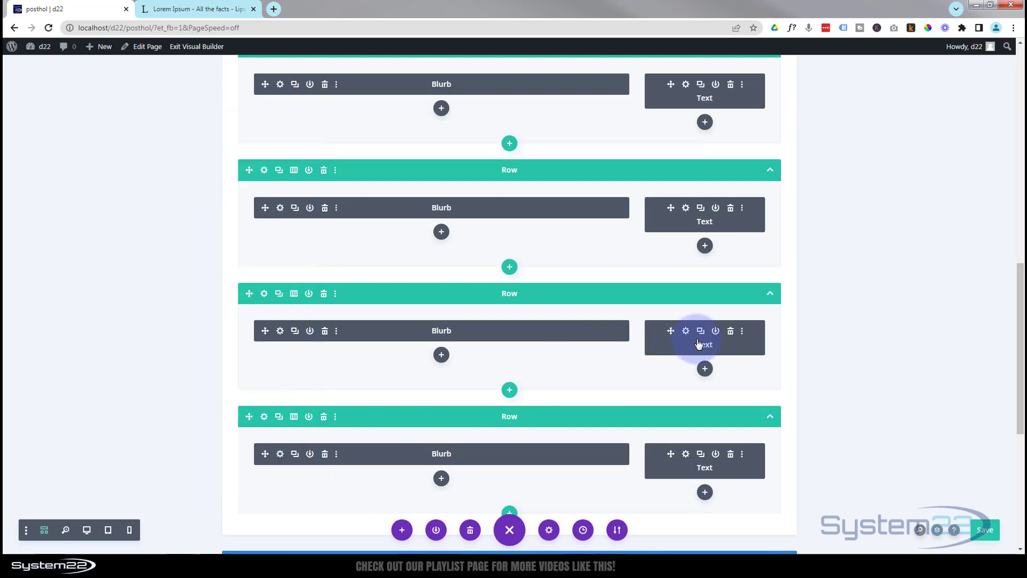
# Replace the heading in the third row's Text module with "Locked" and save it
pyautogui.click(685, 331)
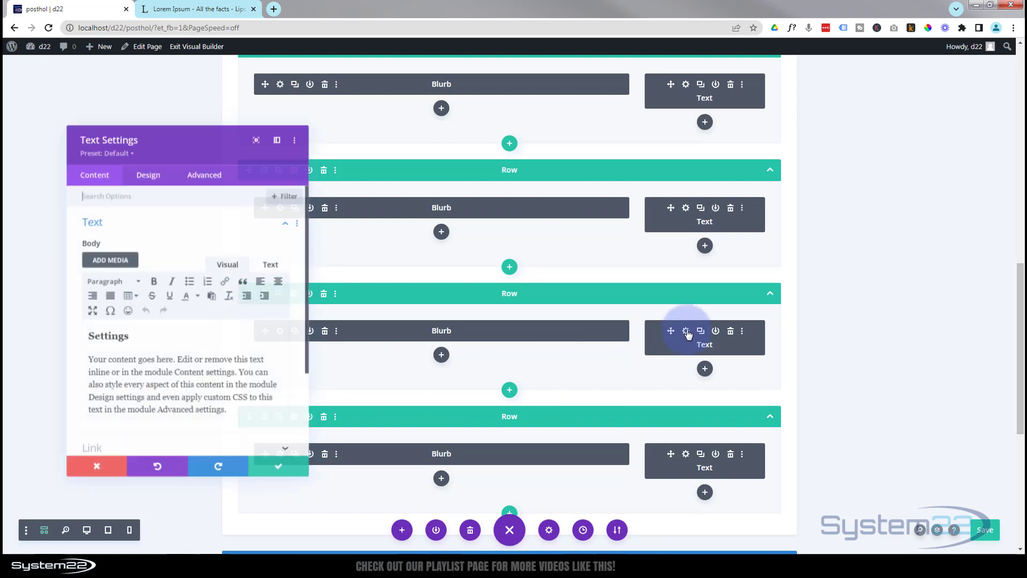
pyautogui.click(125, 338)
pyautogui.moveTo(126, 338); pyautogui.dragTo(69, 332)
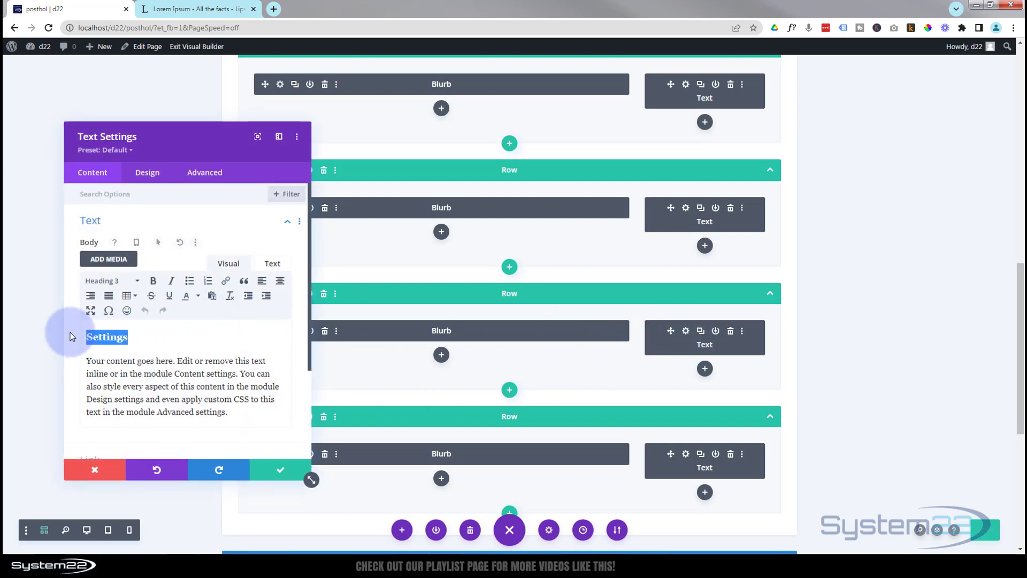
pyautogui.write('Locked')
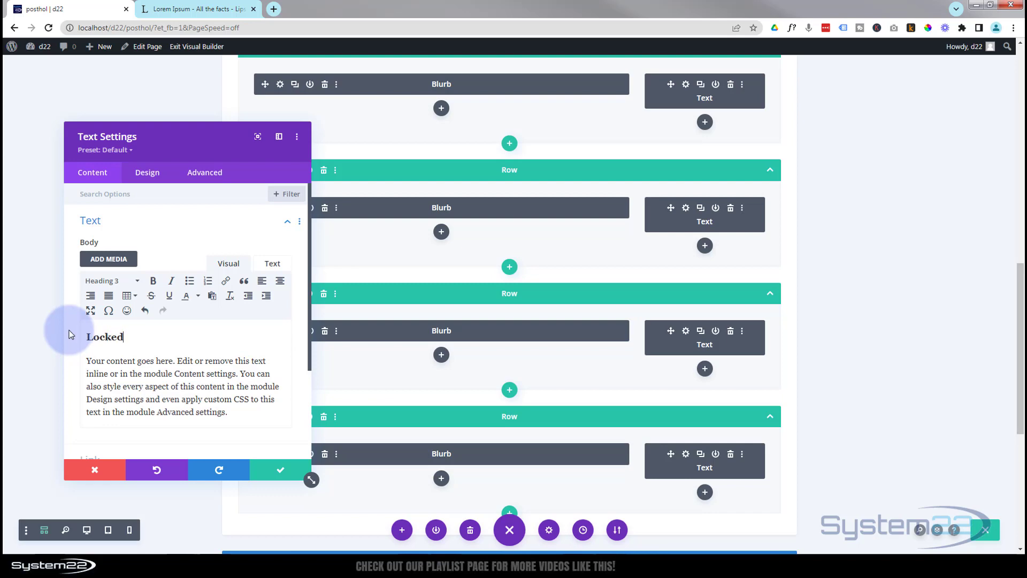
pyautogui.click(267, 476)
# Change the second row's Text module heading to "Security", save it, and return to the desktop page view
pyautogui.click(686, 208)
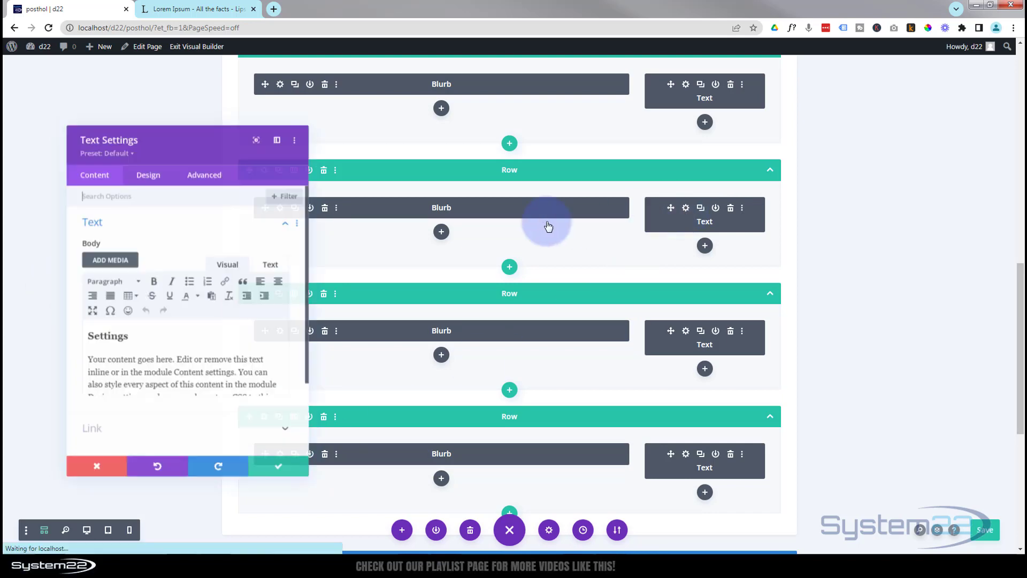
pyautogui.click(109, 337)
pyautogui.keyDown('shift'); pyautogui.click(100, 337); pyautogui.keyUp('shift')
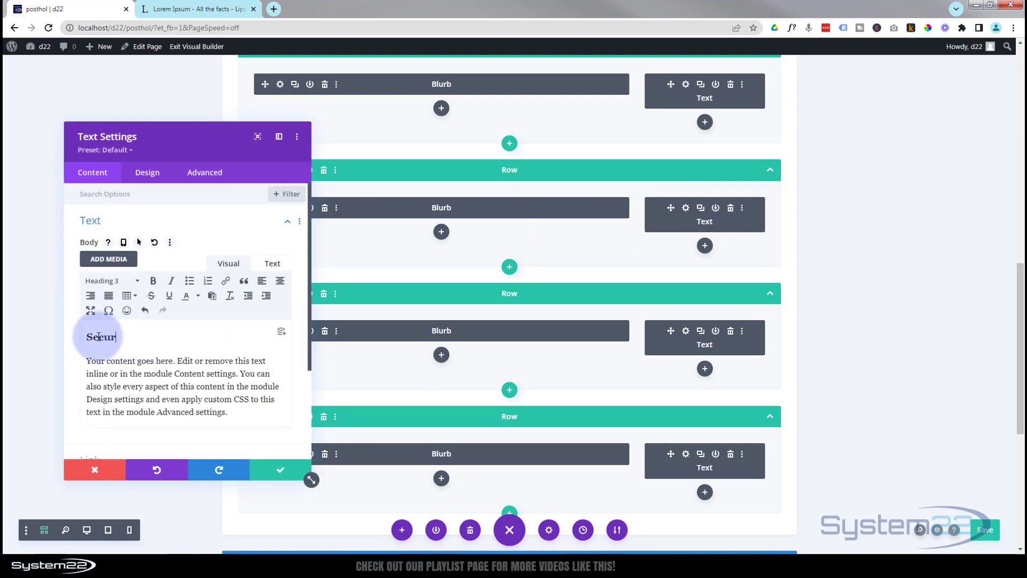
pyautogui.click(286, 470)
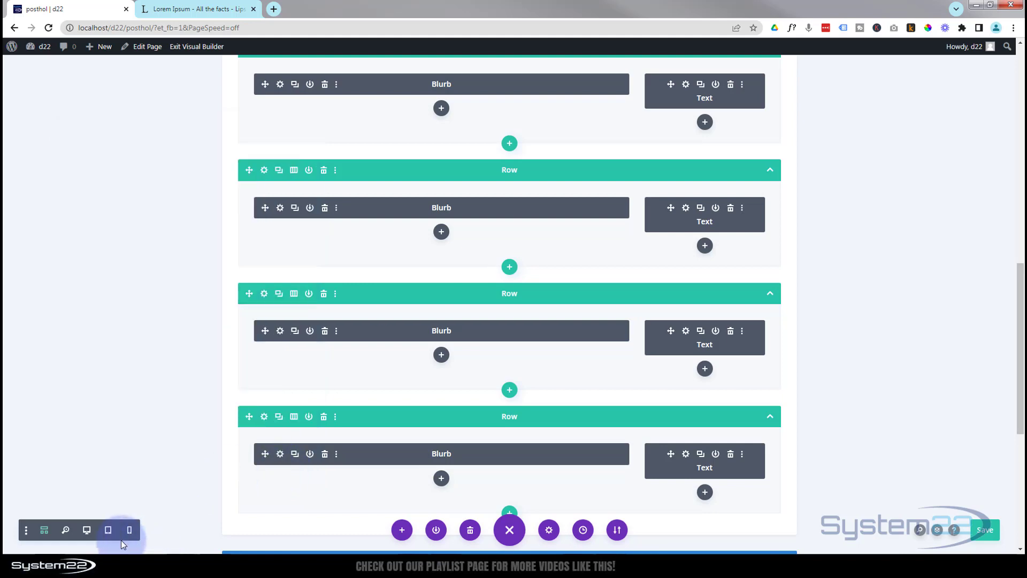
pyautogui.click(86, 531)
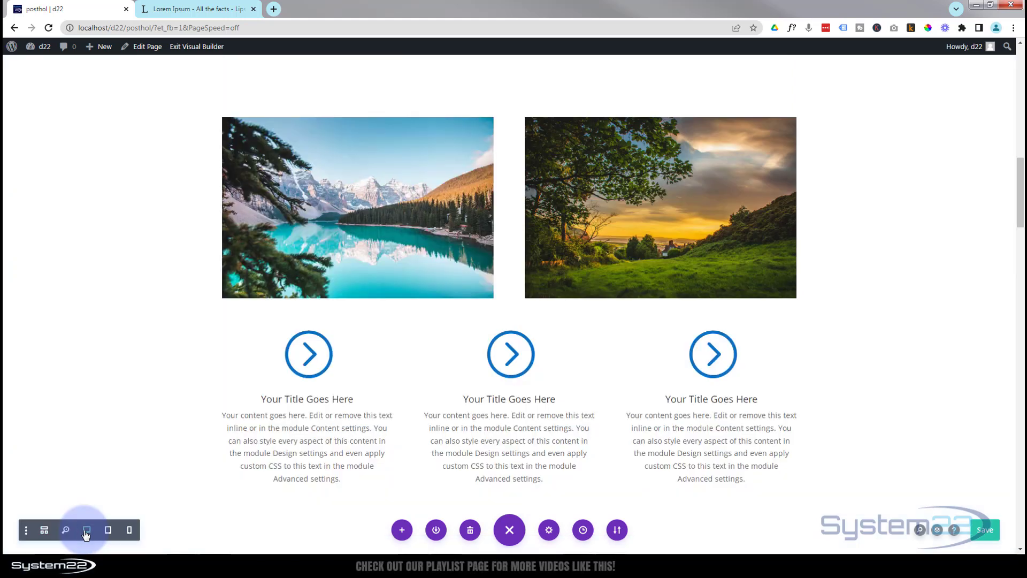
# Examine how the Settings, Security, Locked and Help text boxes stick beside their blurbs within each row down the desktop page
pyautogui.scroll(-7, 152, 415)
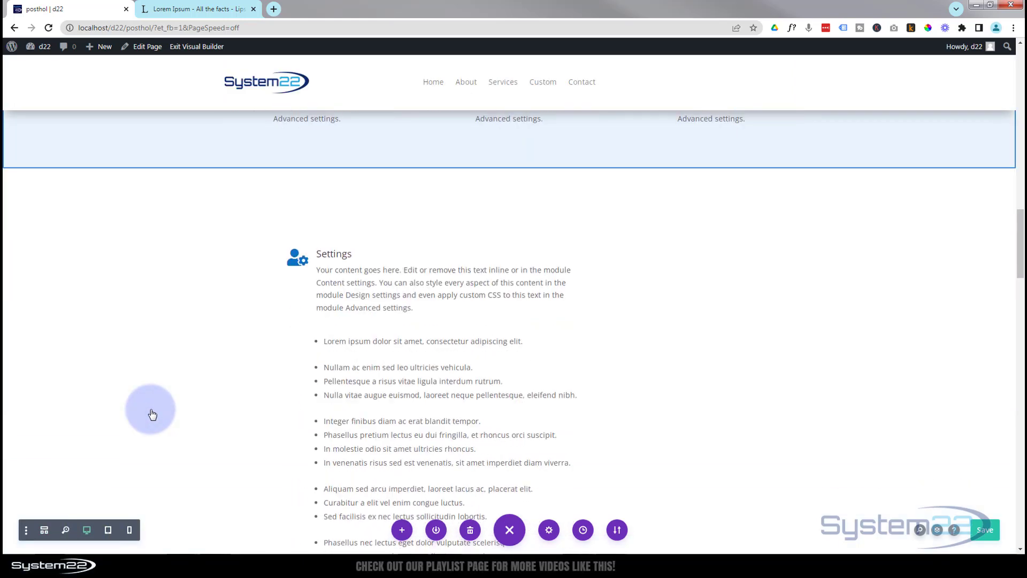
pyautogui.scroll(-2, 152, 414)
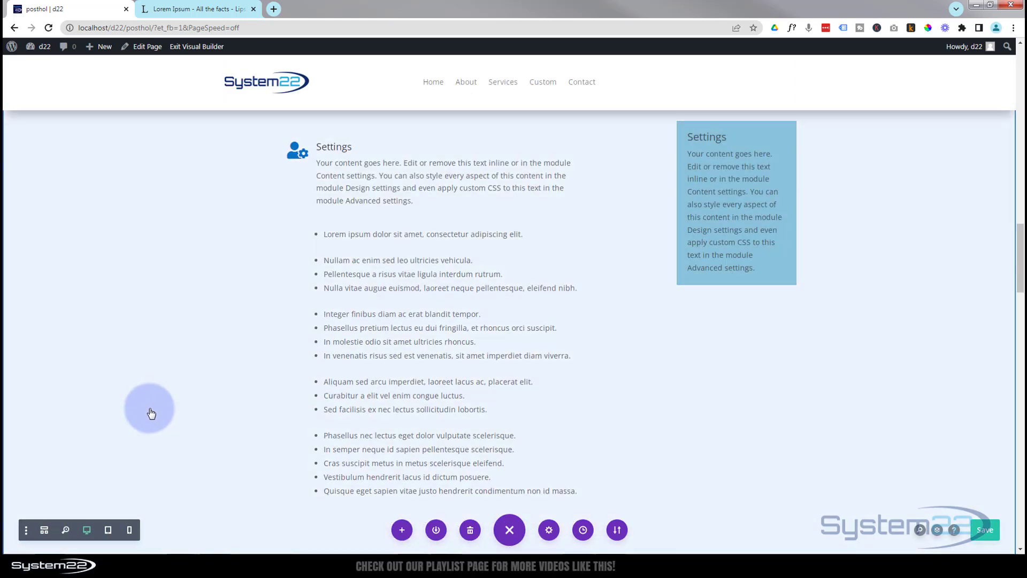
pyautogui.scroll(-4, 146, 410)
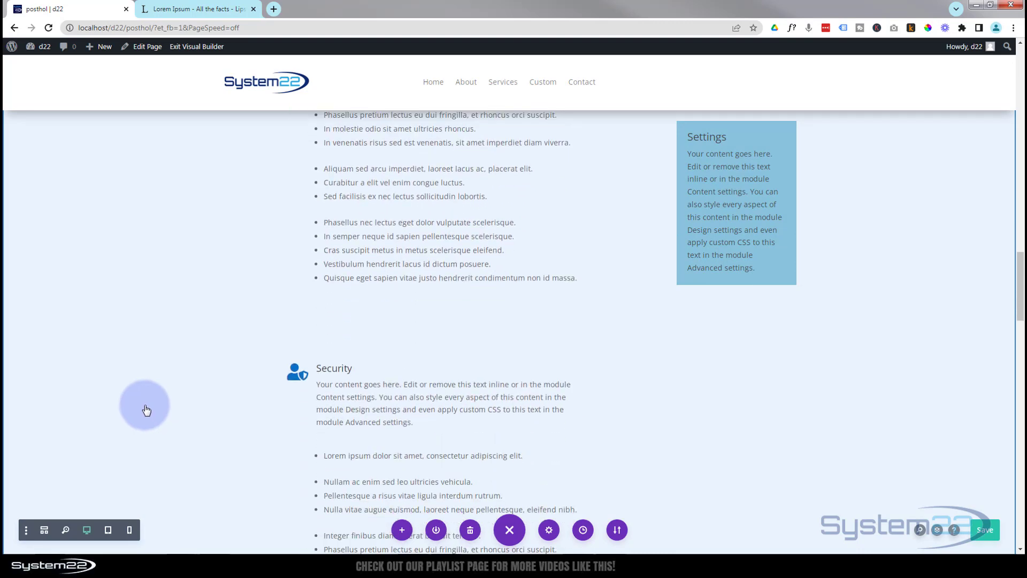
pyautogui.scroll(-2, 146, 410)
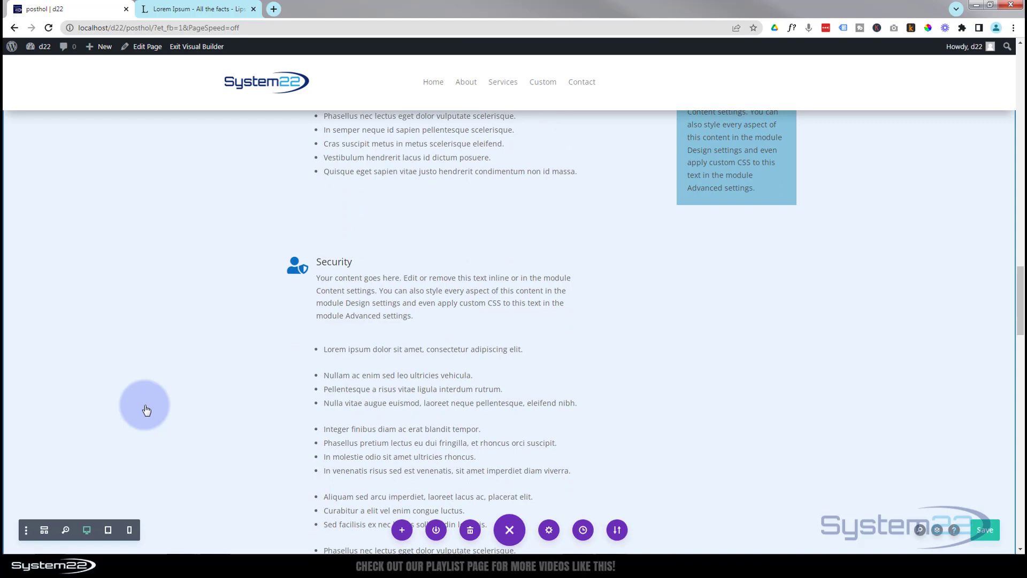
pyautogui.scroll(-2, 146, 411)
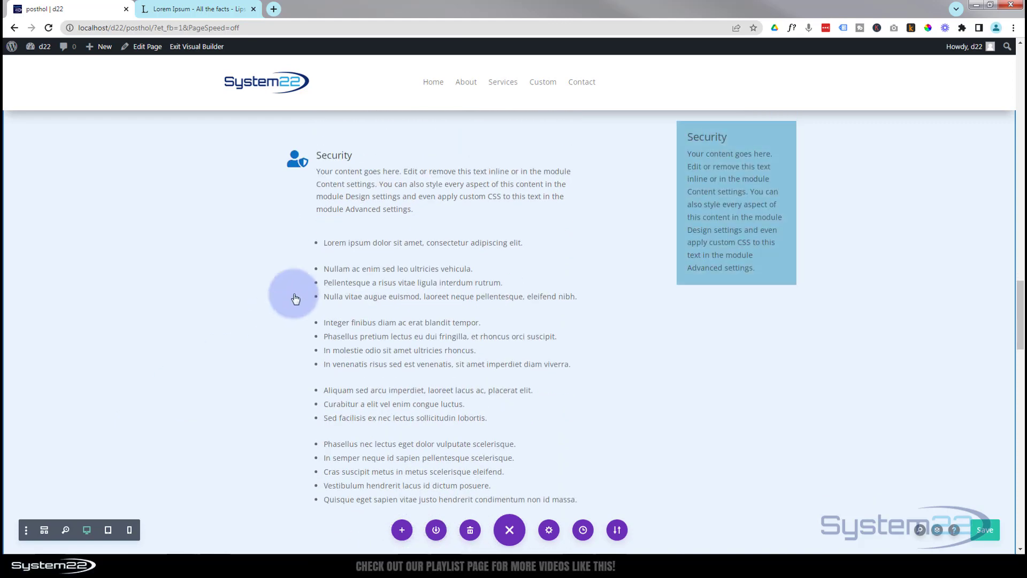
pyautogui.scroll(-6, 246, 257)
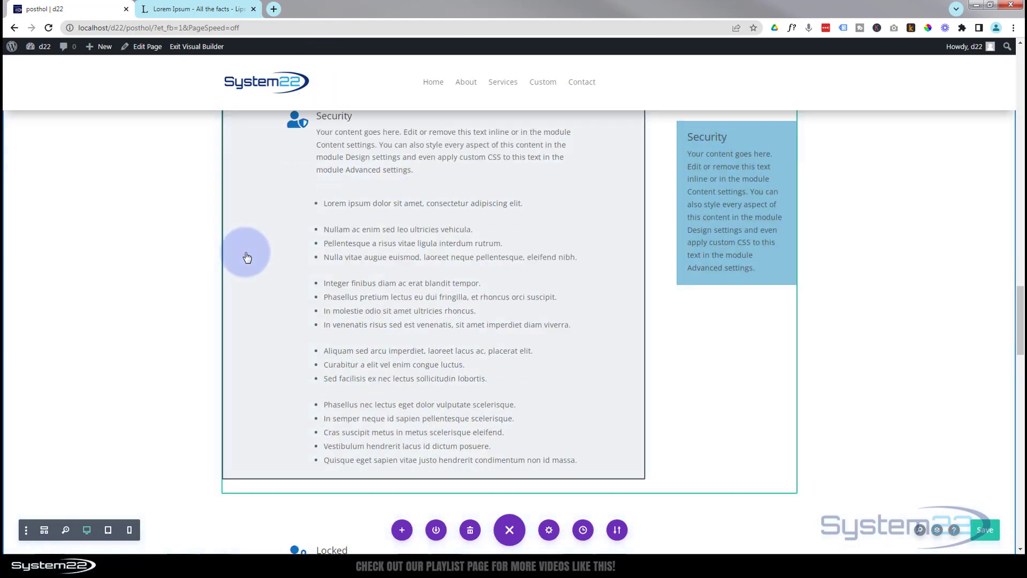
pyautogui.scroll(-3, 242, 255)
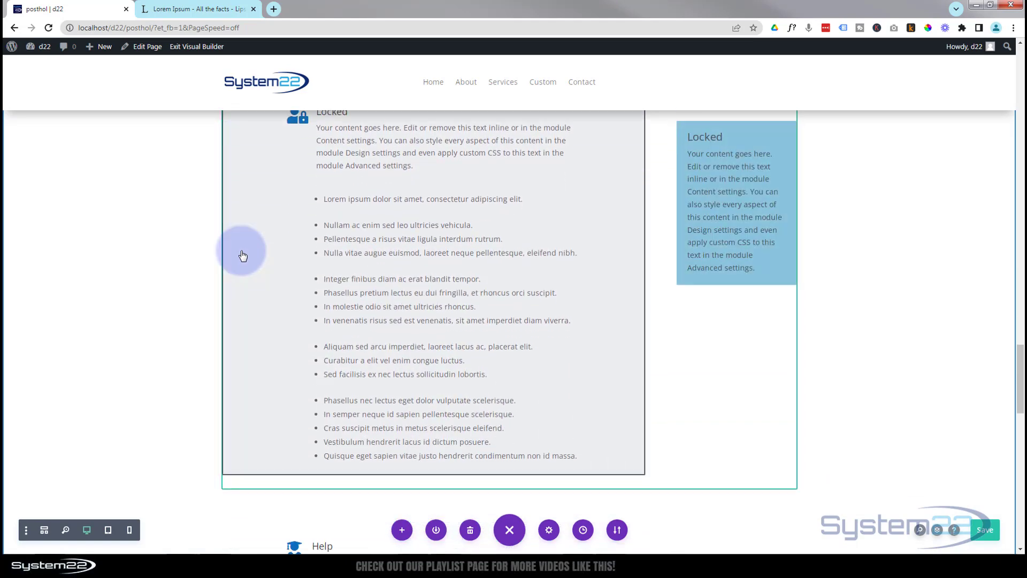
pyautogui.scroll(-4, 243, 255)
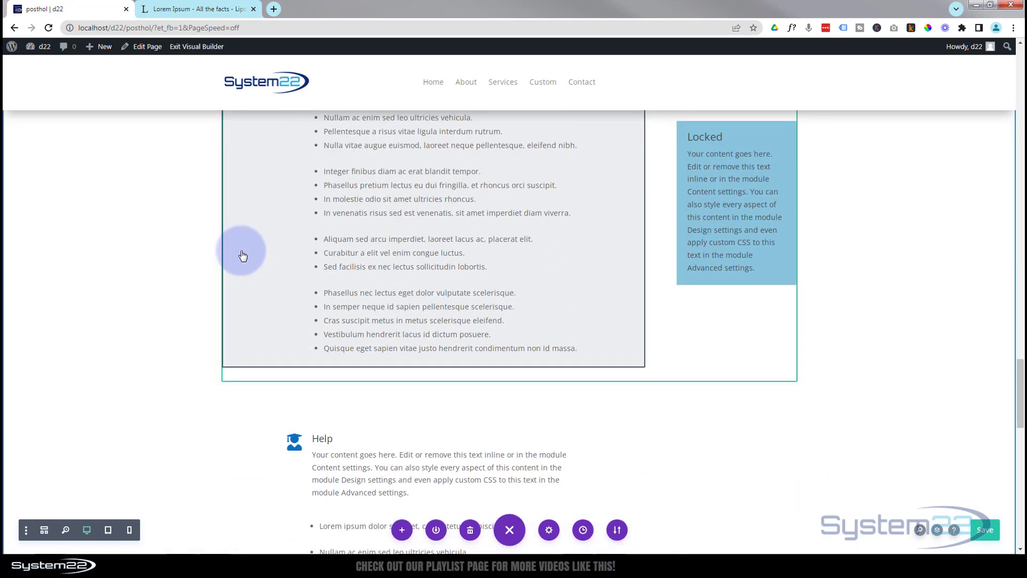
pyautogui.scroll(-2, 243, 255)
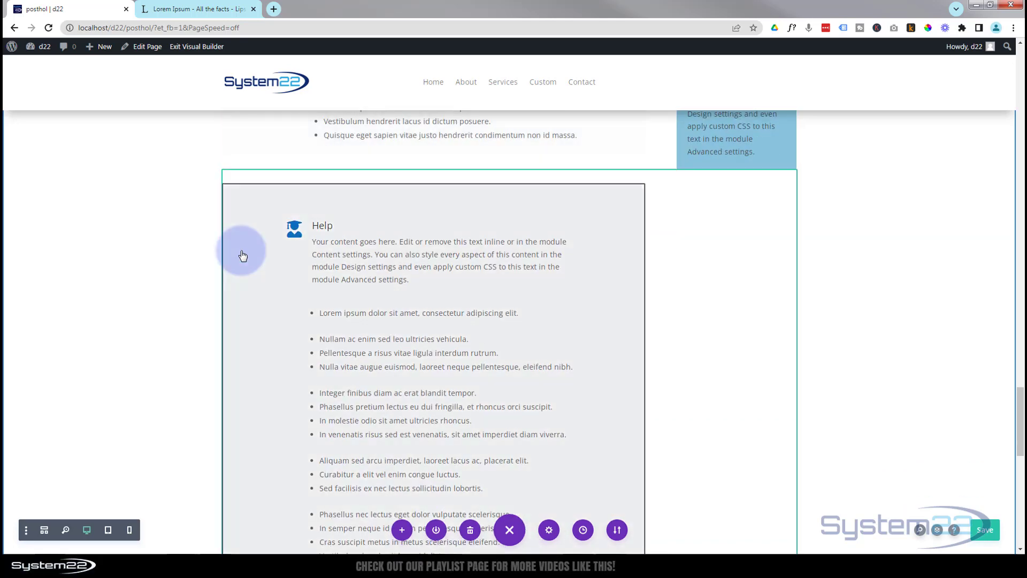
pyautogui.scroll(-2, 243, 255)
pyautogui.scroll(-3, 243, 256)
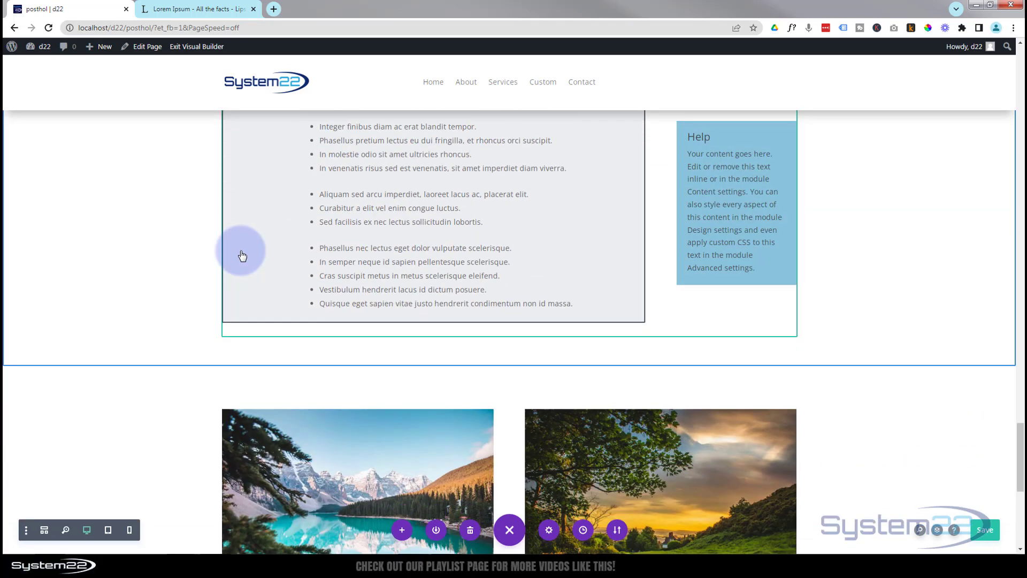
pyautogui.scroll(-5, 242, 255)
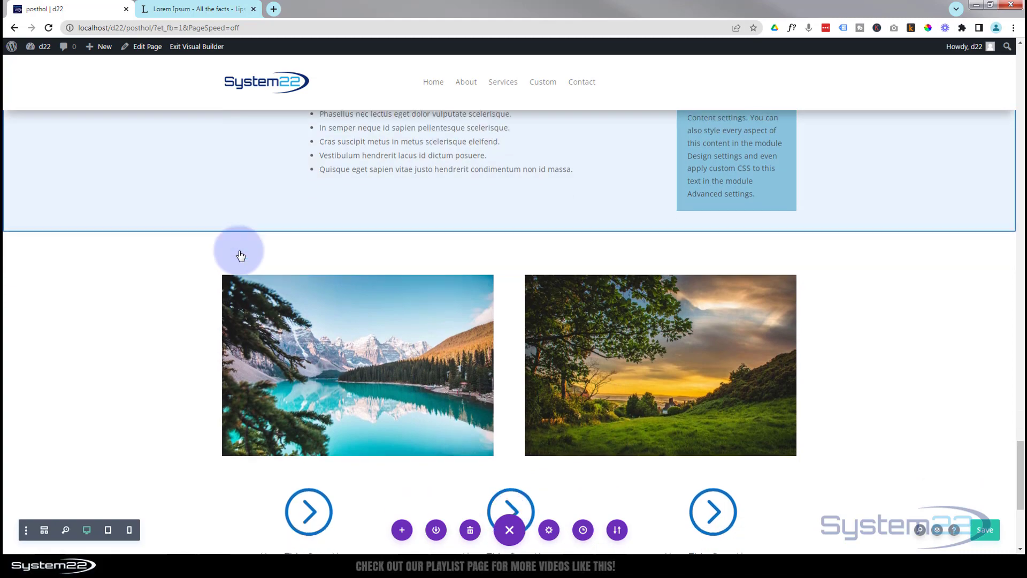
pyautogui.scroll(-2, 240, 255)
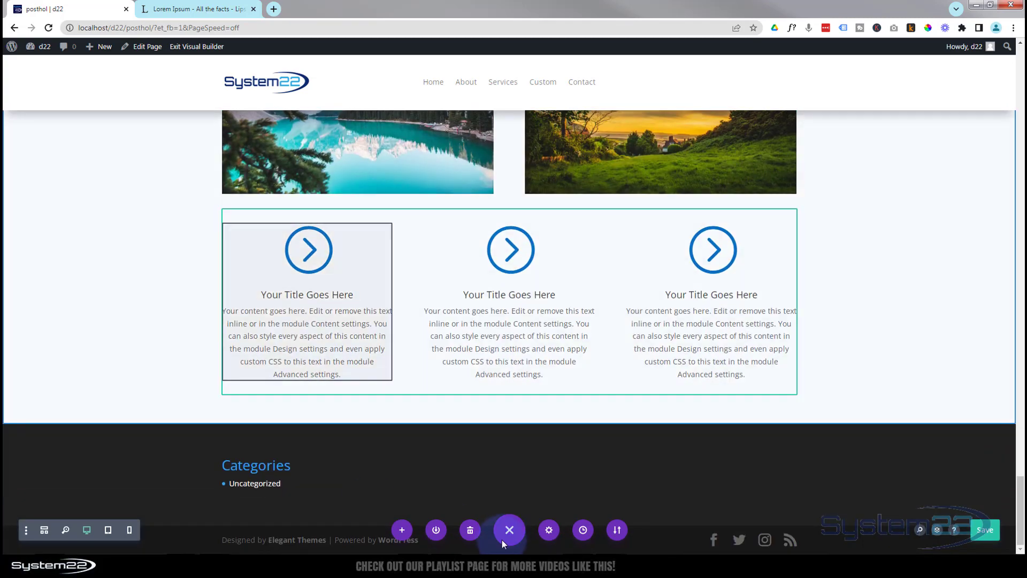
# Save the page and exit the Visual Builder to the live page
pyautogui.click(984, 532)
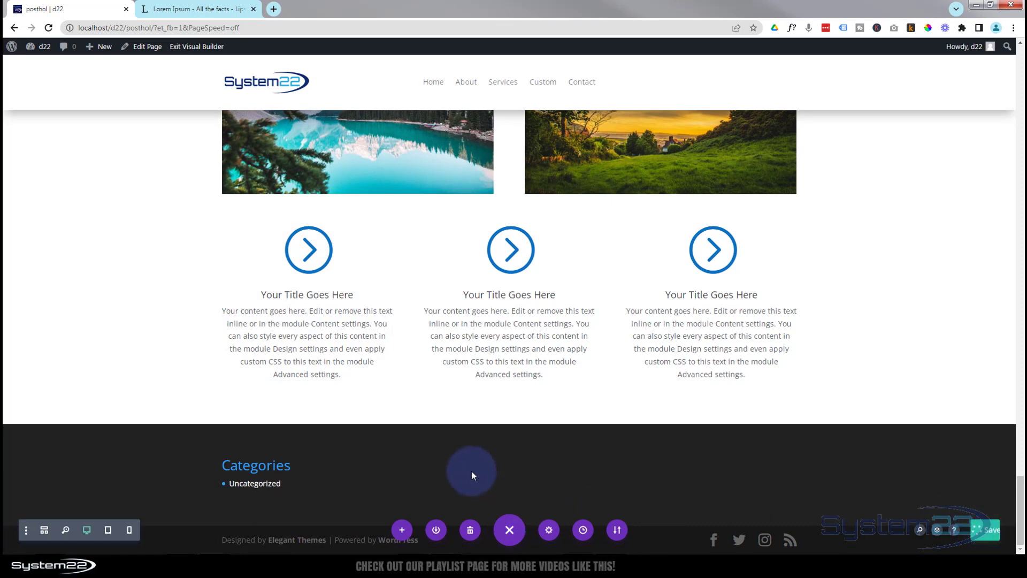
pyautogui.click(510, 533)
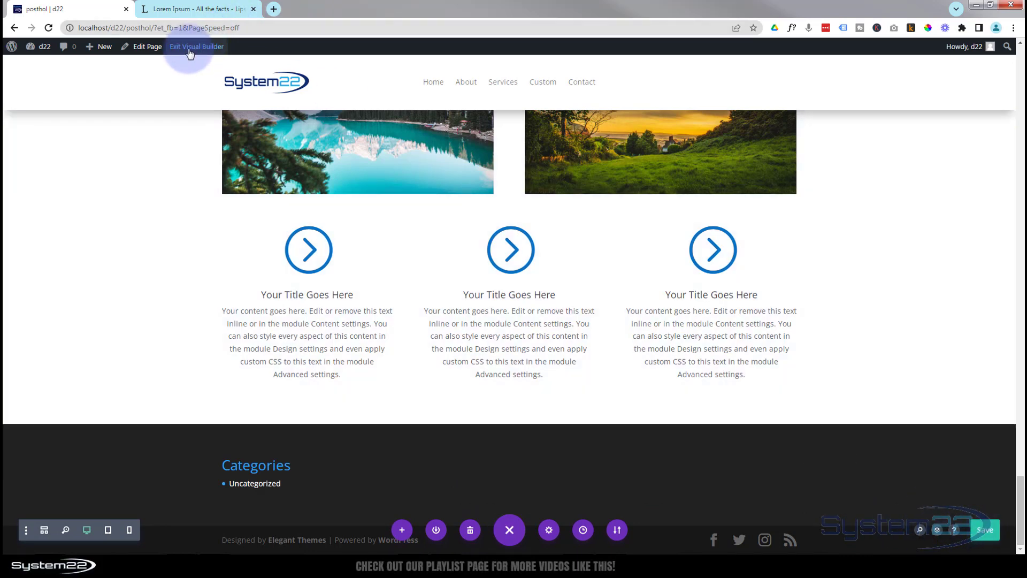
pyautogui.click(189, 48)
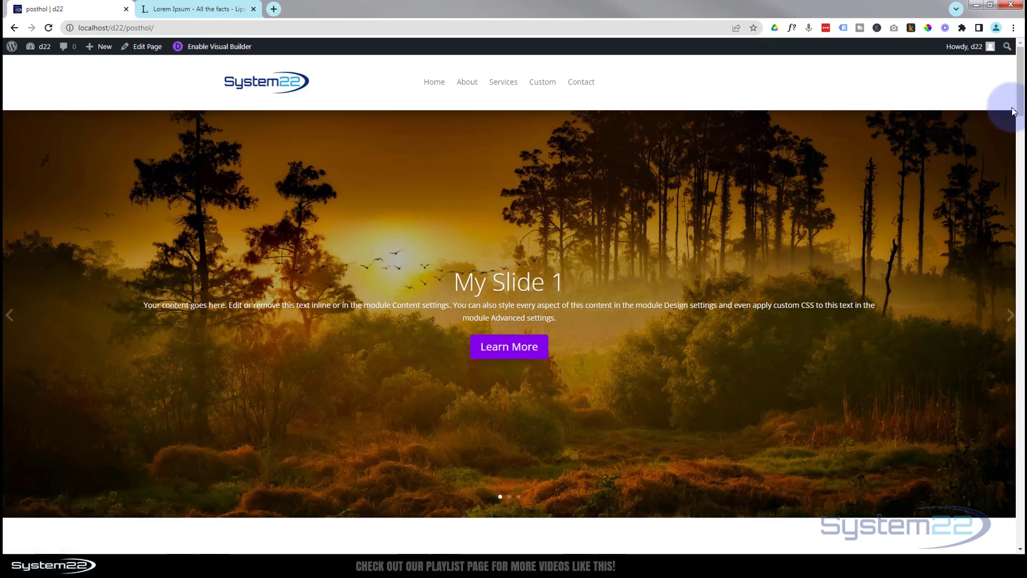
# Check the sticky text boxes beside the Settings and Security blurbs on the live page
pyautogui.moveTo(1022, 109); pyautogui.dragTo(1021, 286)
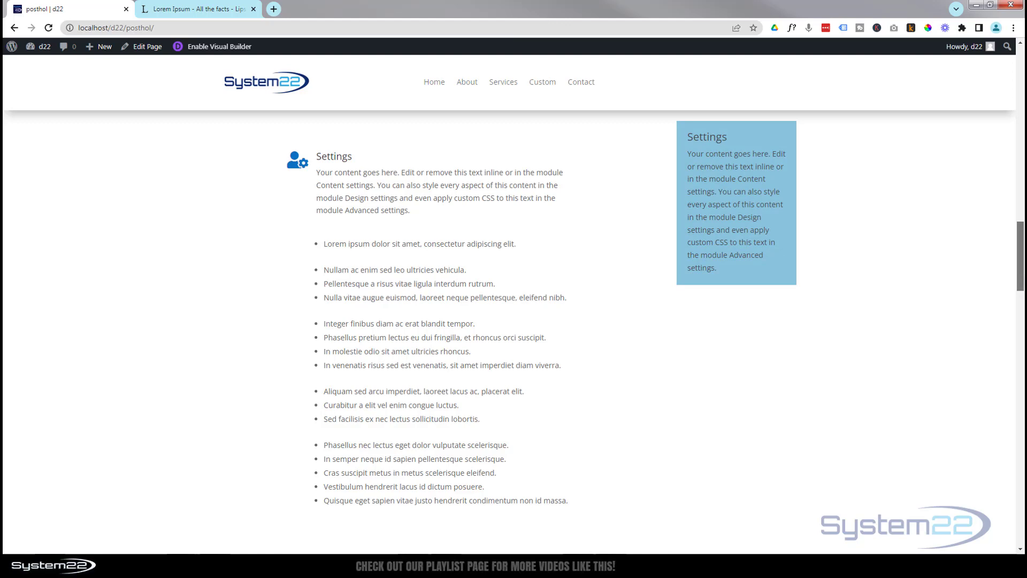
pyautogui.moveTo(1021, 286); pyautogui.dragTo(1000, 271)
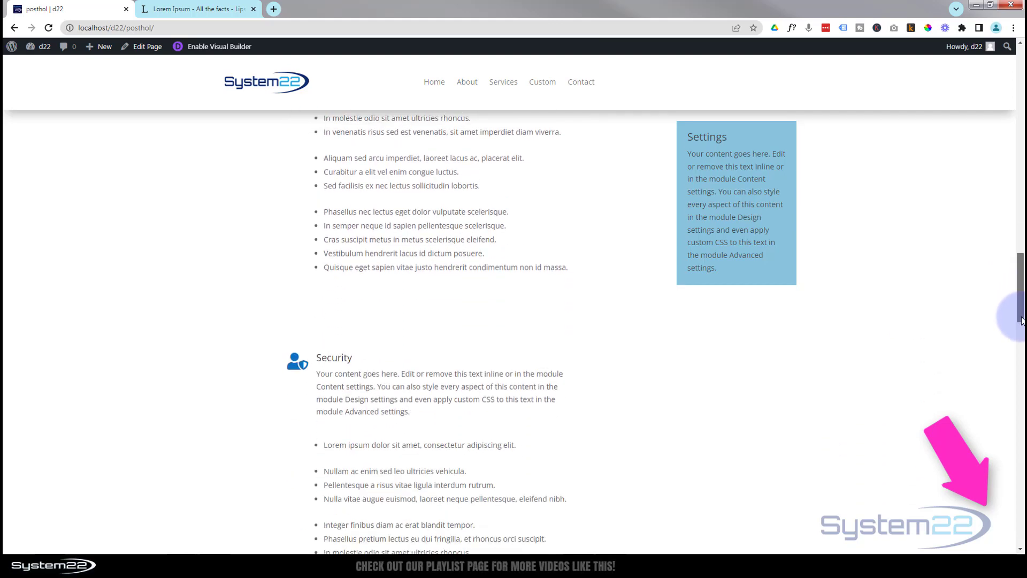
pyautogui.moveTo(1021, 320); pyautogui.dragTo(1009, 287)
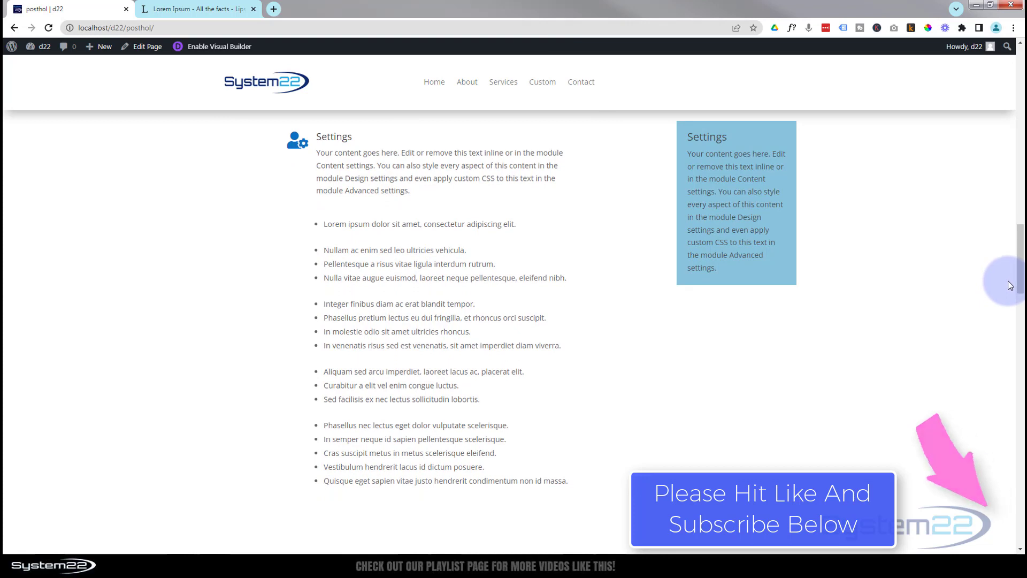